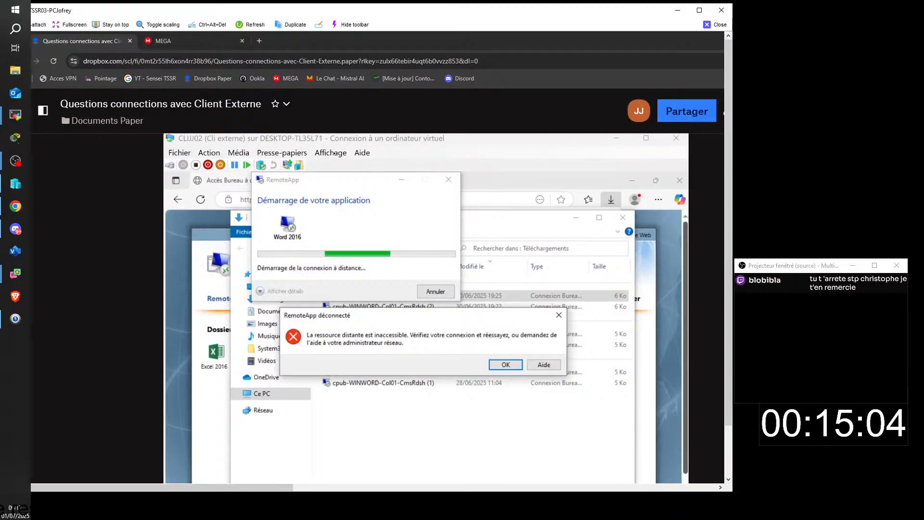
# Examine the enlarged RemoteApp error screenshot in the Dropbox Paper document on the remote PC, and close that remote session window.
pyautogui.click(699, 9)
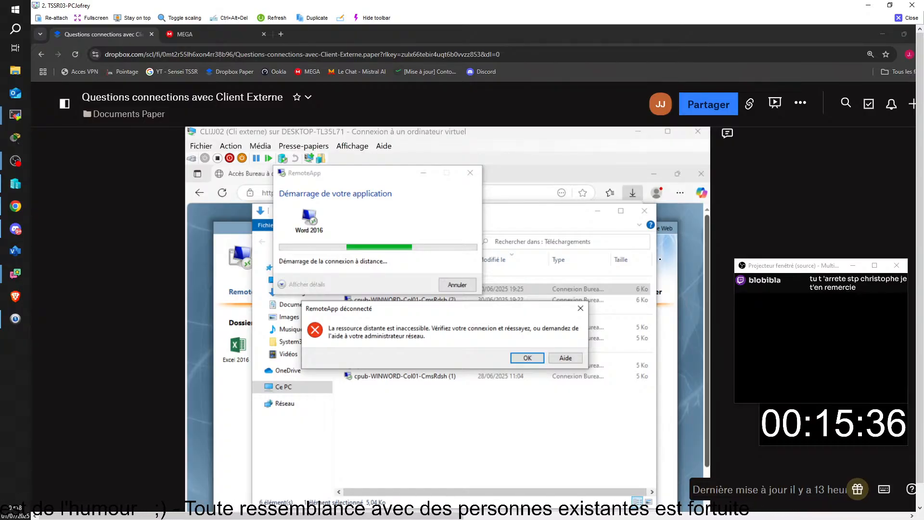
pyautogui.click(531, 359)
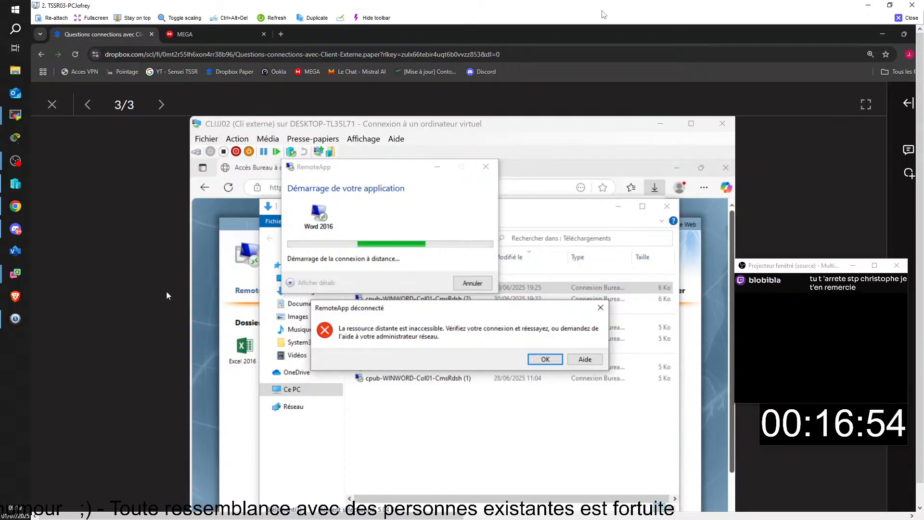
pyautogui.click(911, 18)
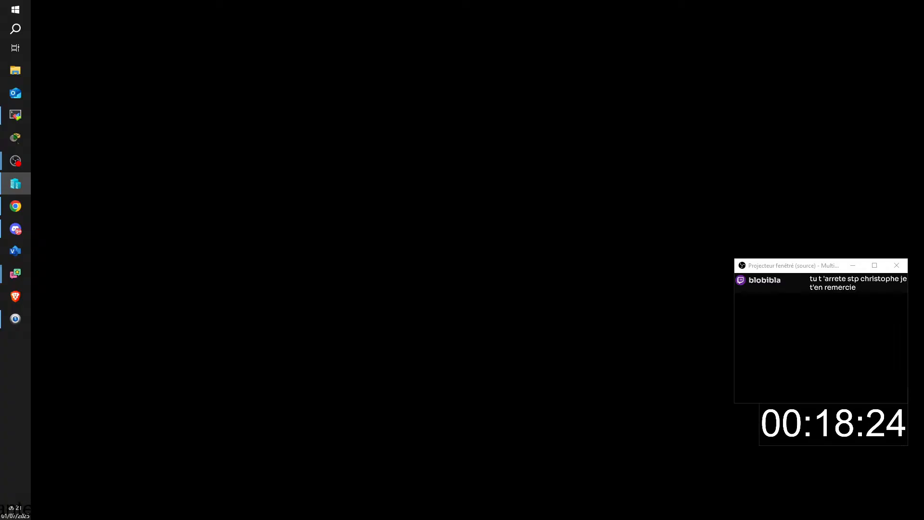
# Switch to Visio and open the recent drawing Dessin1.vsdx to view the RDS network diagram.
pyautogui.hotkey('alt', 'Tab')
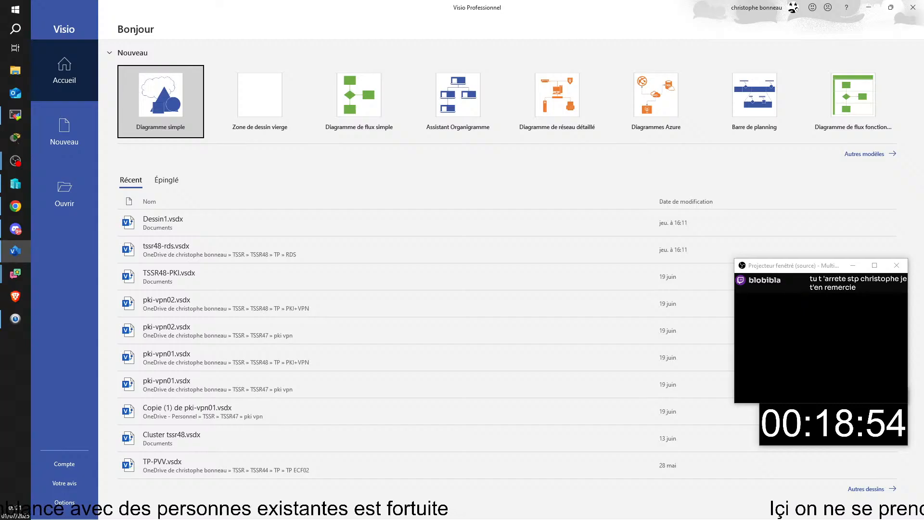
pyautogui.click(870, 7)
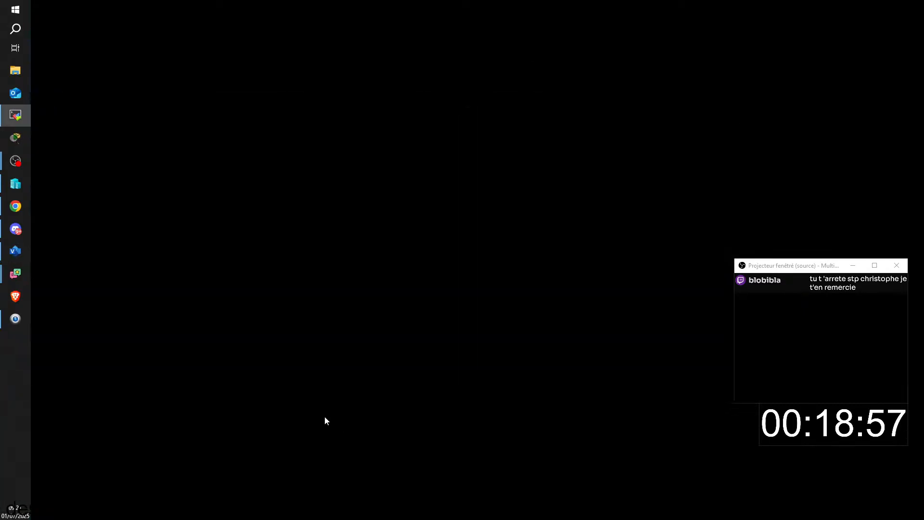
pyautogui.hotkey('alt', 'Tab')
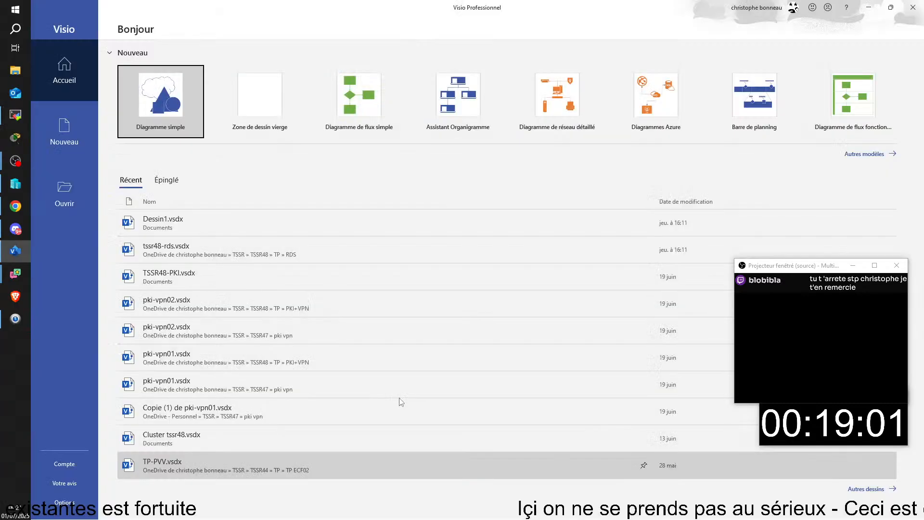
pyautogui.click(172, 219)
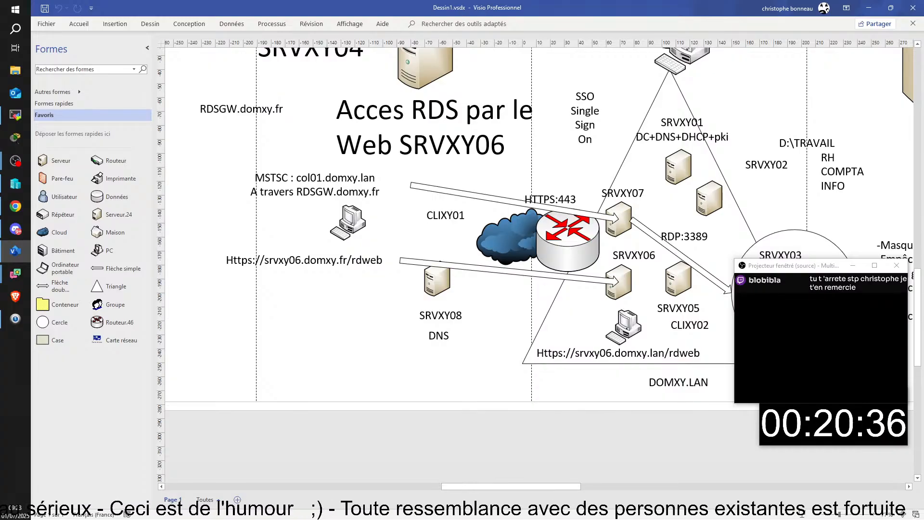
pyautogui.press('super+d')
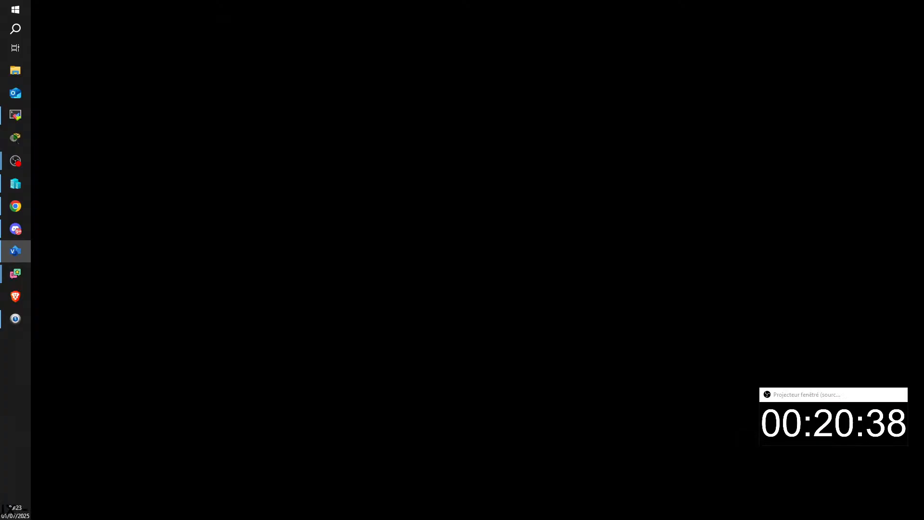
pyautogui.press('super+d')
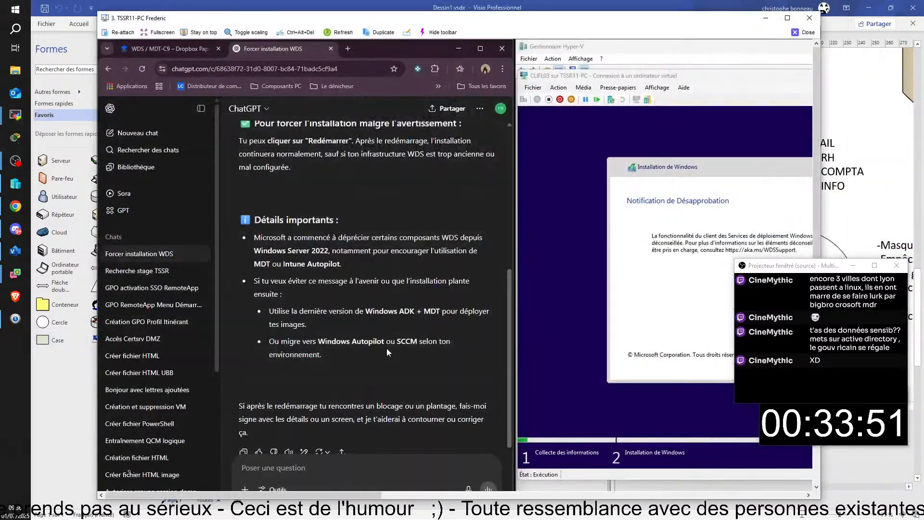
# Restart the CLIFL03 virtual machine from the Windows setup deprecation notice and boot the InstallationWindows10 entry in Windows Boot Manager.
pyautogui.click(787, 18)
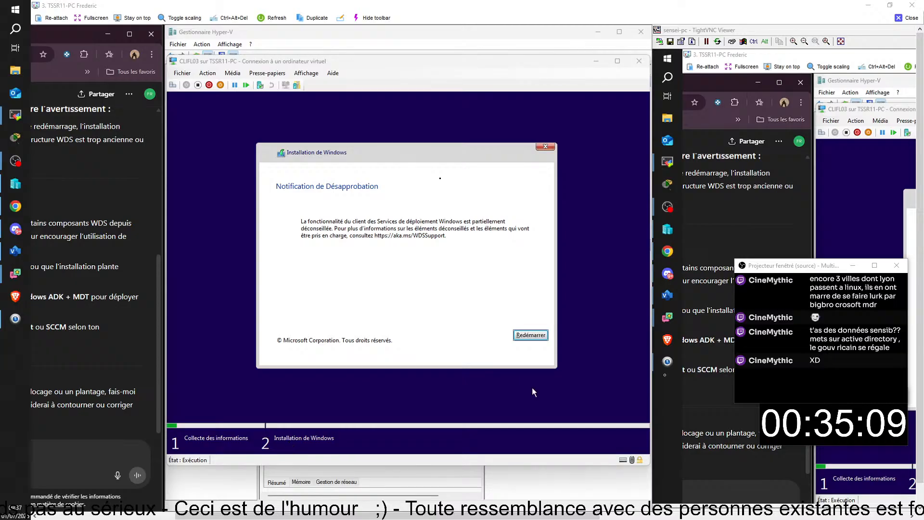
pyautogui.click(540, 333)
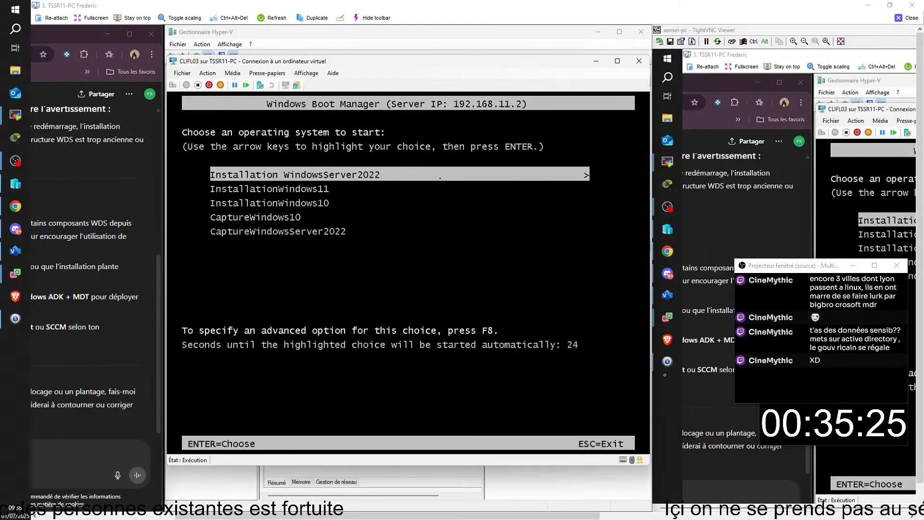
pyautogui.press('Down')
pyautogui.press('Down')
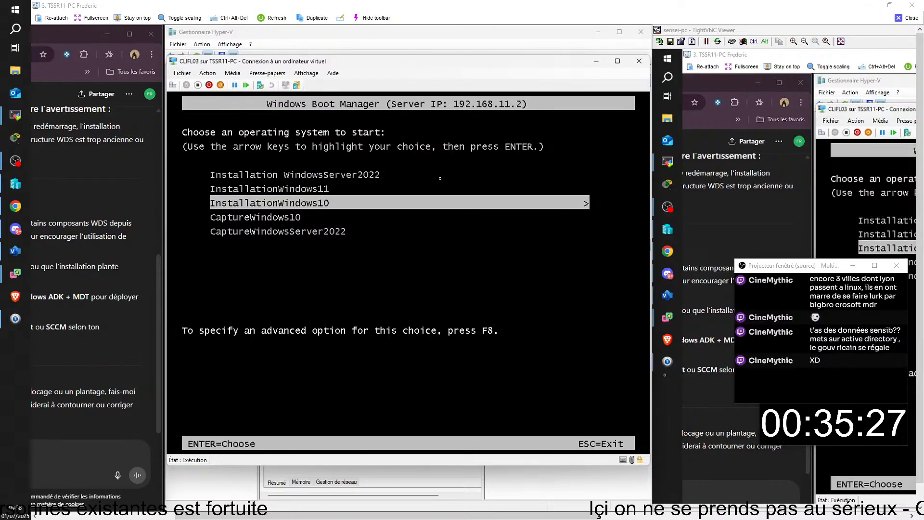
pyautogui.press('Return')
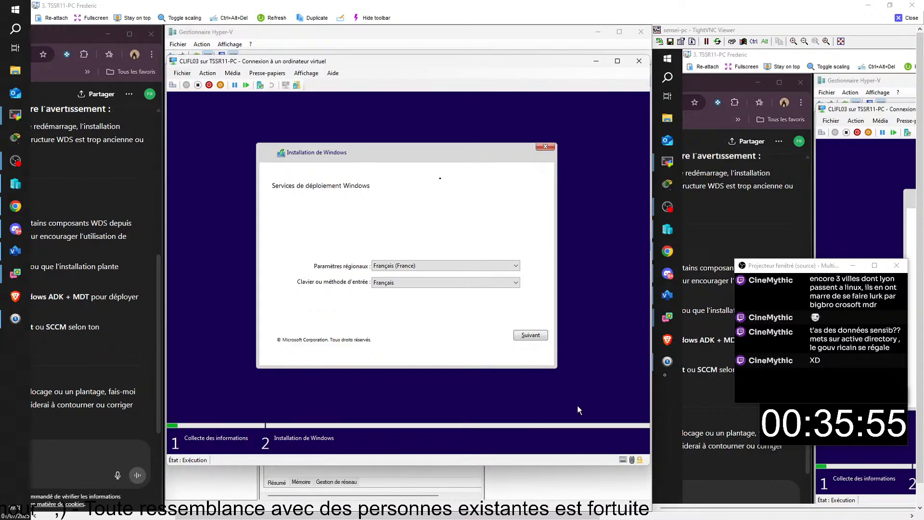
# Accept the French regional and keyboard settings, and sign in to the deployment server as domfl\administrateur with the account password.
pyautogui.click(534, 339)
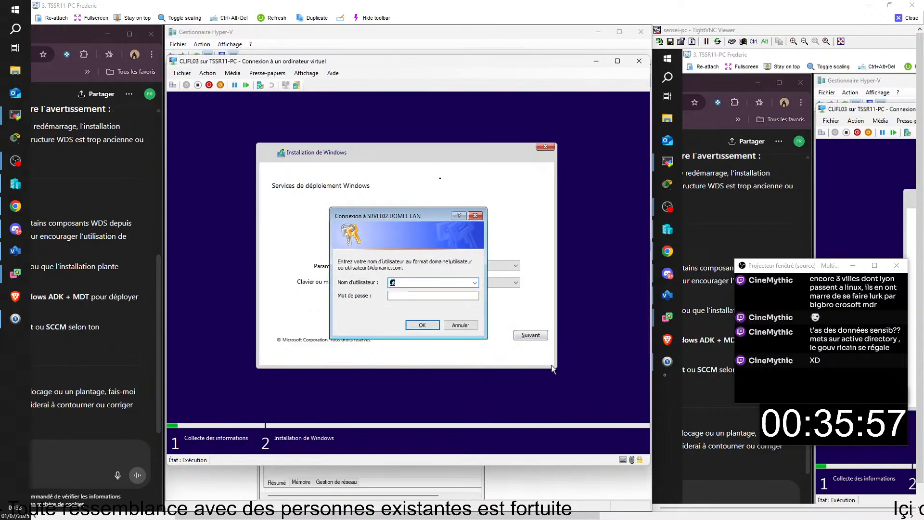
pyautogui.write('domfl\\administrat')
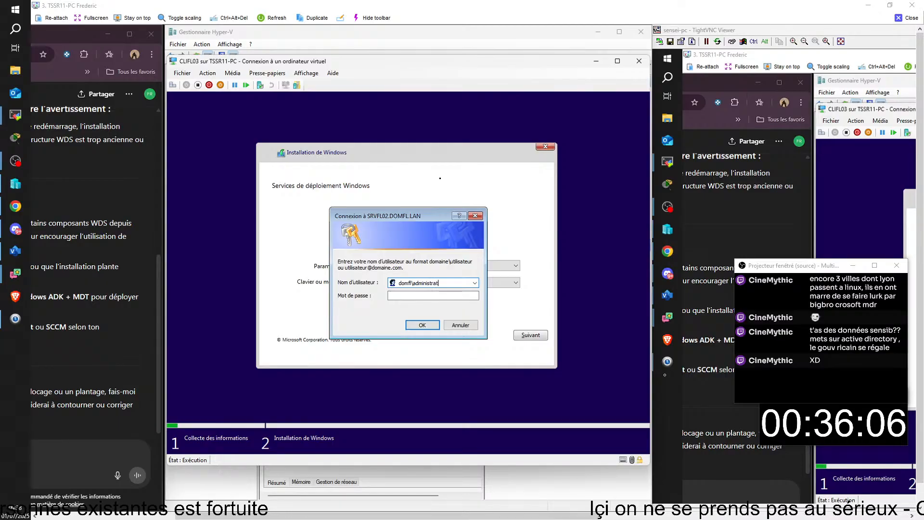
pyautogui.write('eur')
pyautogui.press('Tab')
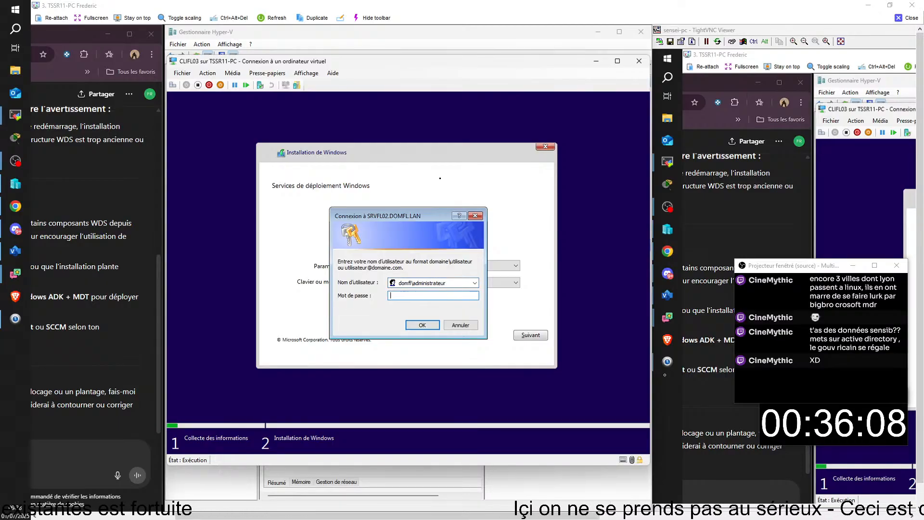
pyautogui.write('••')
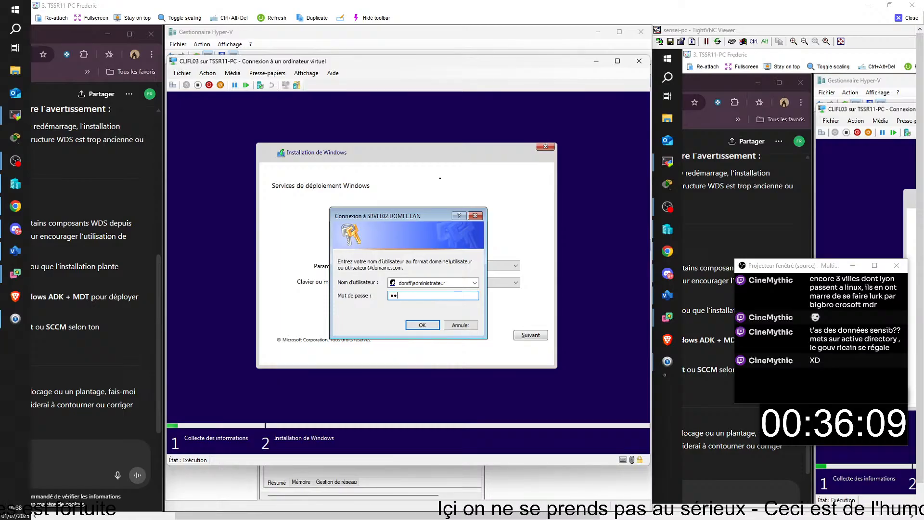
pyautogui.write('••••••')
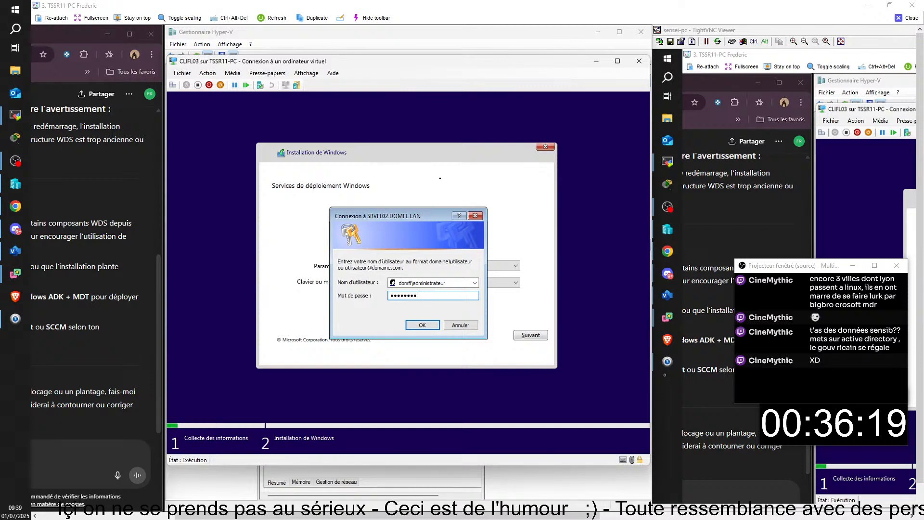
pyautogui.press('Return')
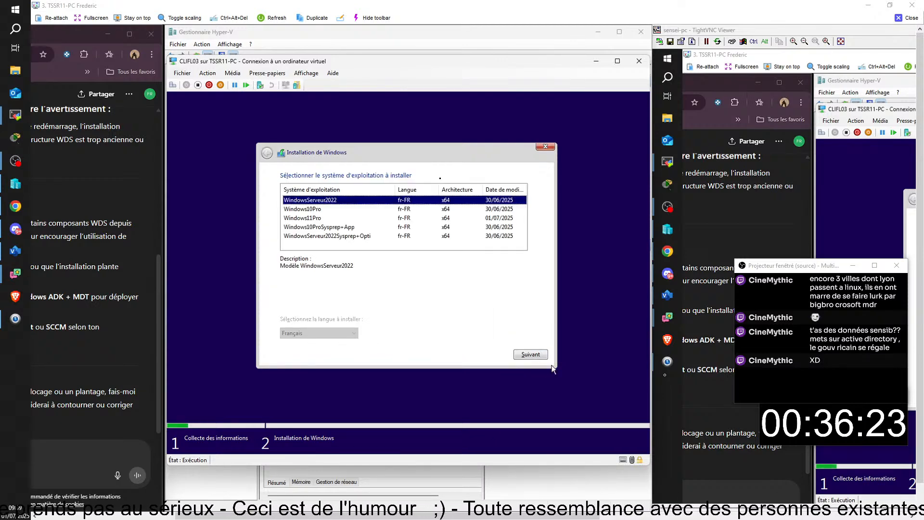
# Choose the Windows11Pro image and start its installation on the unallocated space of drive 0.
pyautogui.press('Down')
pyautogui.press('Down')
pyautogui.press('Return')
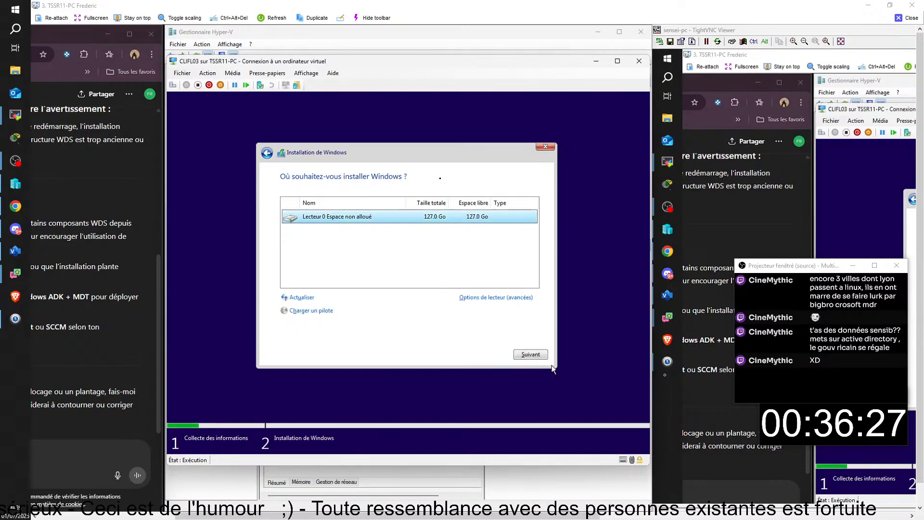
pyautogui.press('Return')
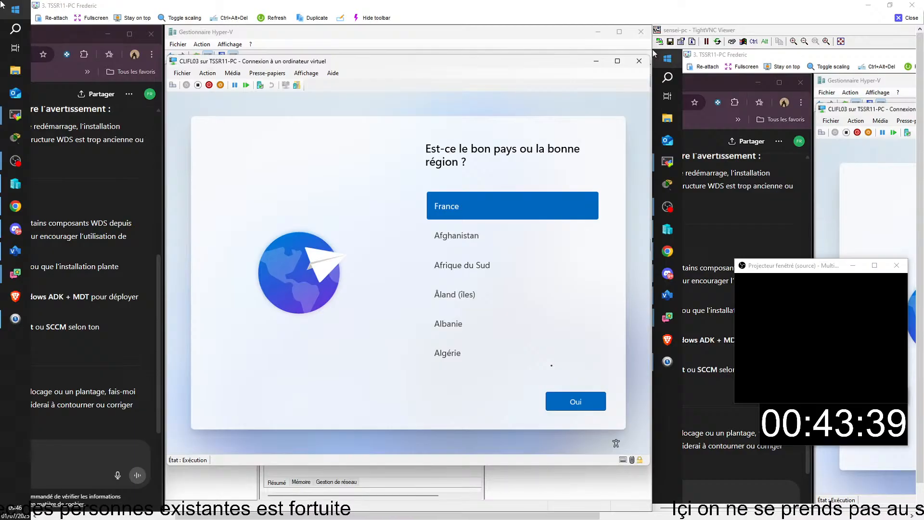
# Confirm France as the region and Français as the keyboard layout, and skip adding a second layout.
pyautogui.click(569, 402)
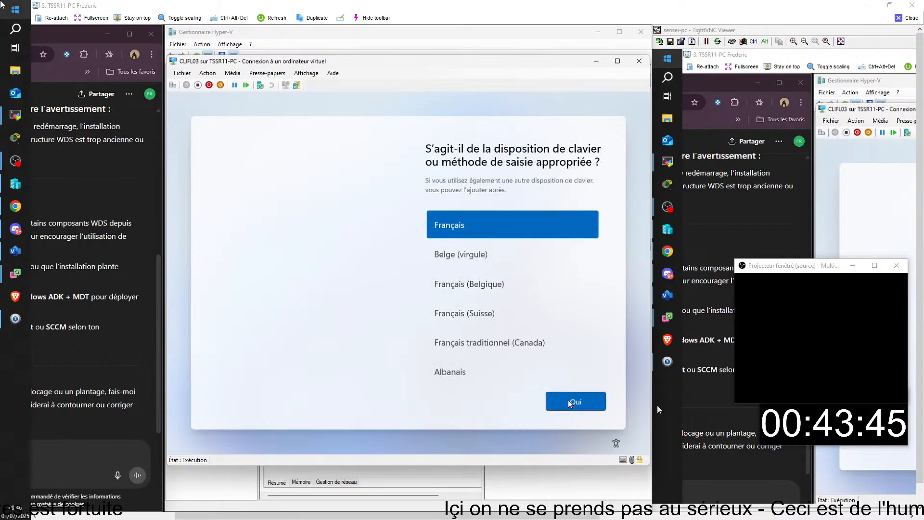
pyautogui.click(569, 403)
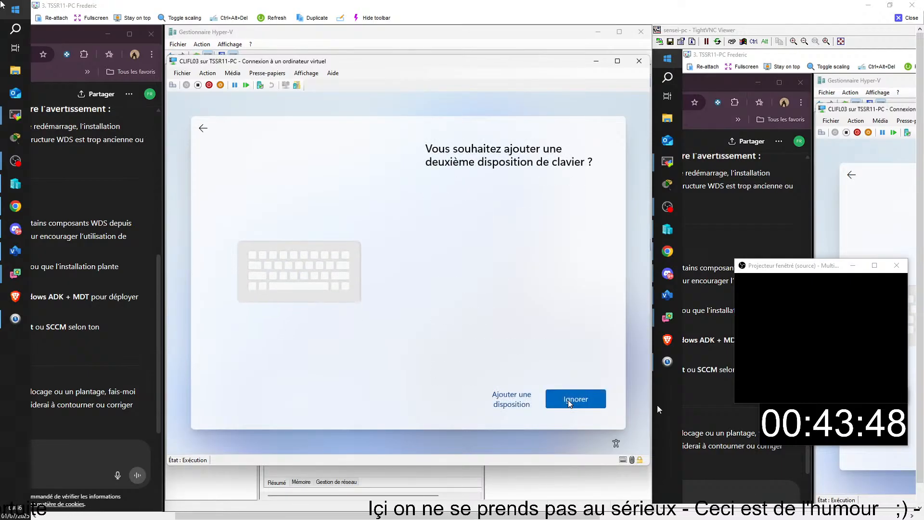
pyautogui.click(569, 403)
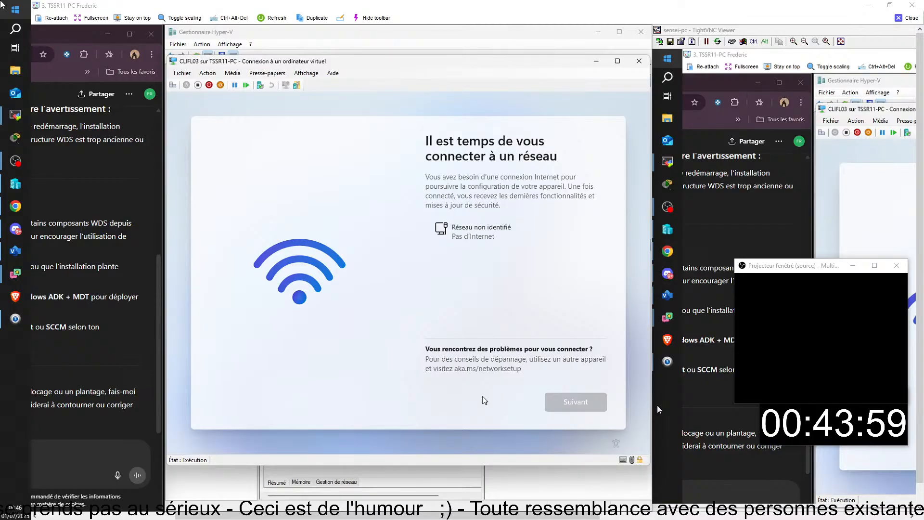
# Open a command prompt from the network setup page and run oobe\bypassnro to bypass the Internet requirement.
pyautogui.hotkey('shift', 'F10')
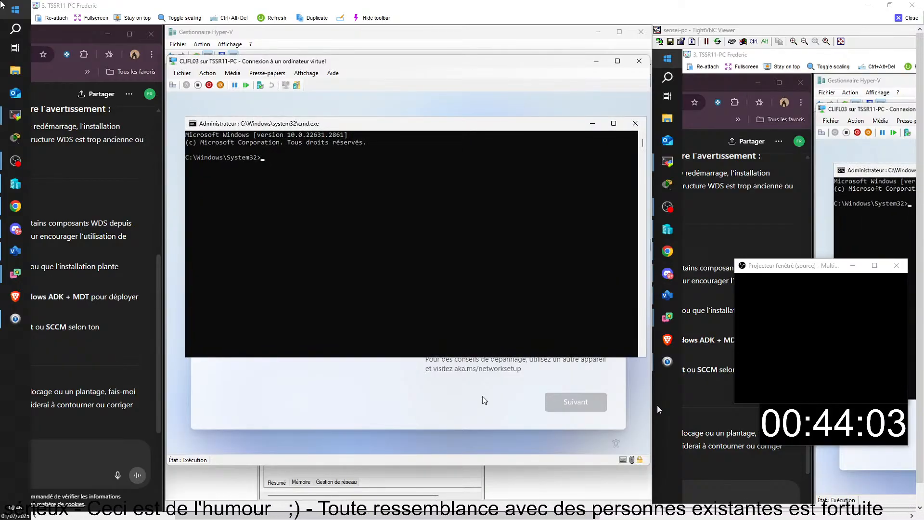
pyautogui.write('oobe')
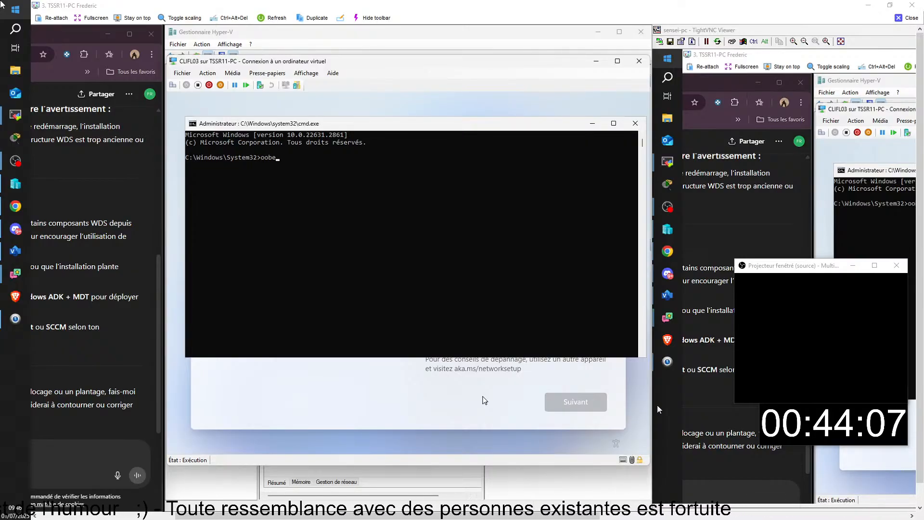
pyautogui.write('\\')
pyautogui.write('b')
pyautogui.write('y')
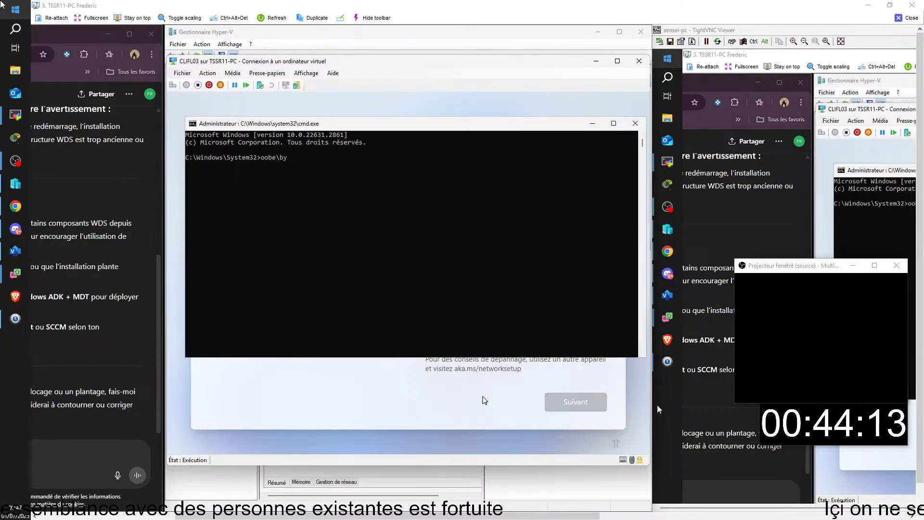
pyautogui.write('pass')
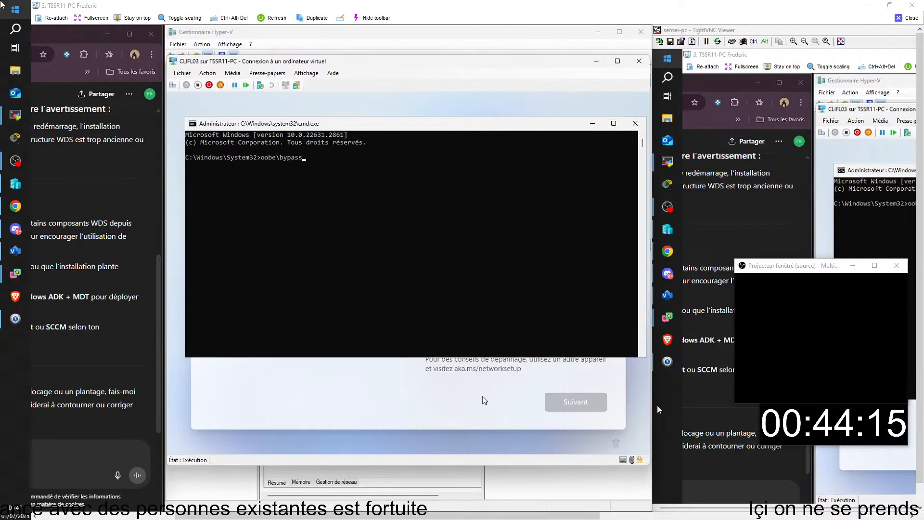
pyautogui.write('nro')
pyautogui.press('Return')
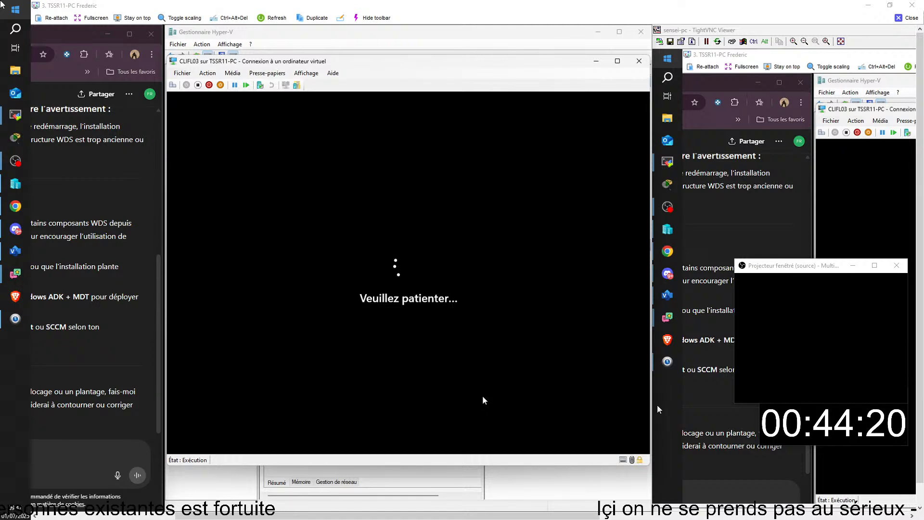
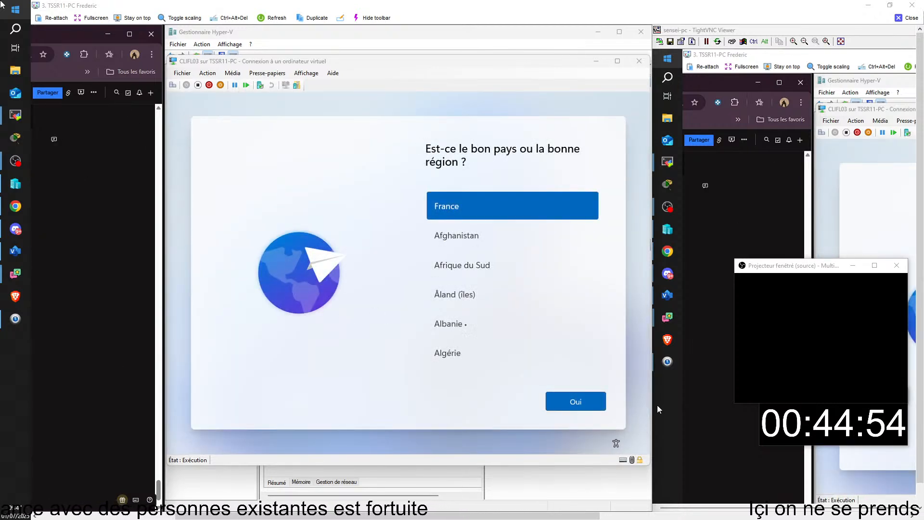
# Reconfirm France and the Français keyboard without a second layout, and continue without Internet using the limited installation.
pyautogui.click(583, 404)
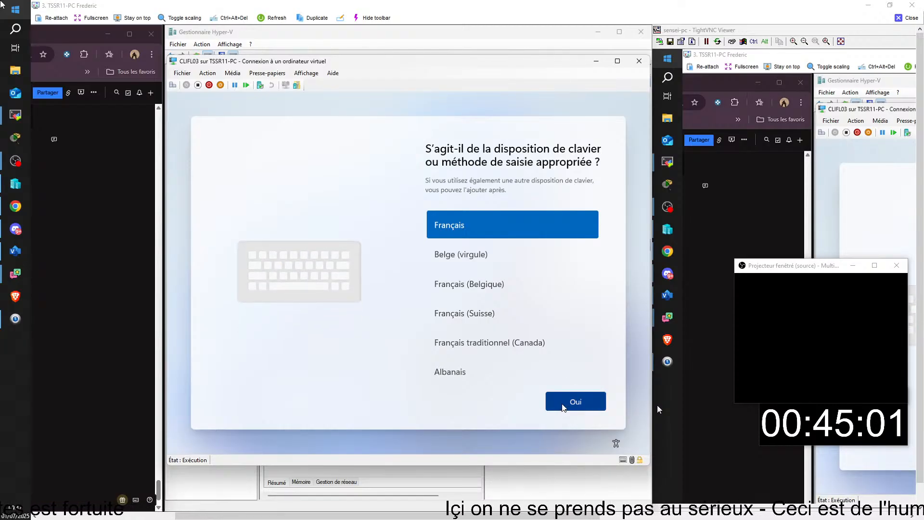
pyautogui.click(565, 407)
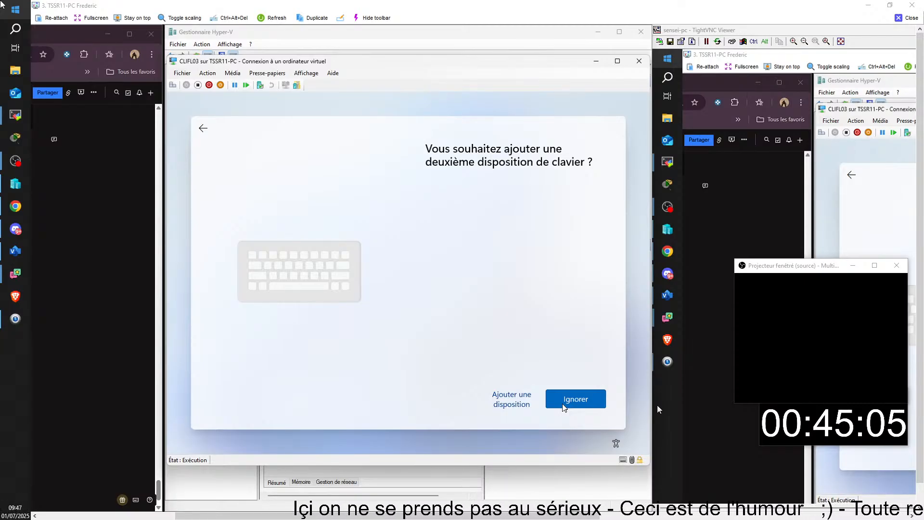
pyautogui.click(564, 407)
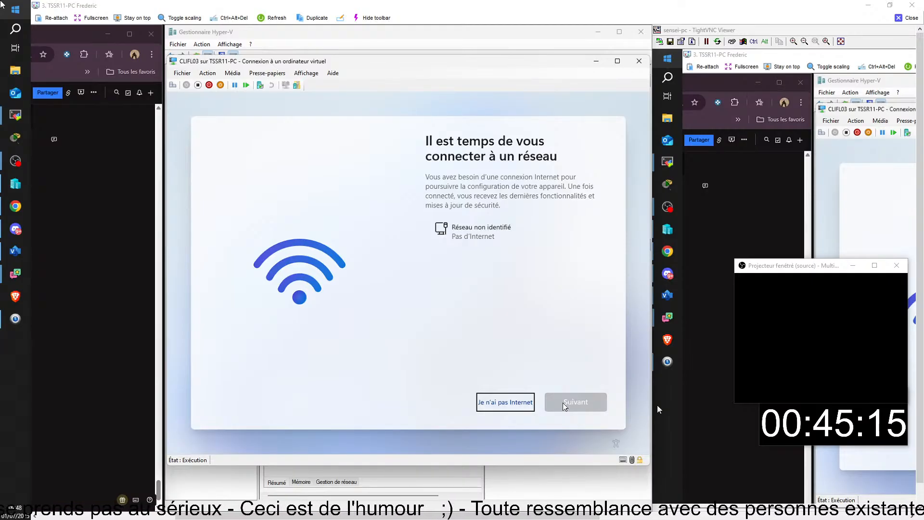
pyautogui.click(505, 402)
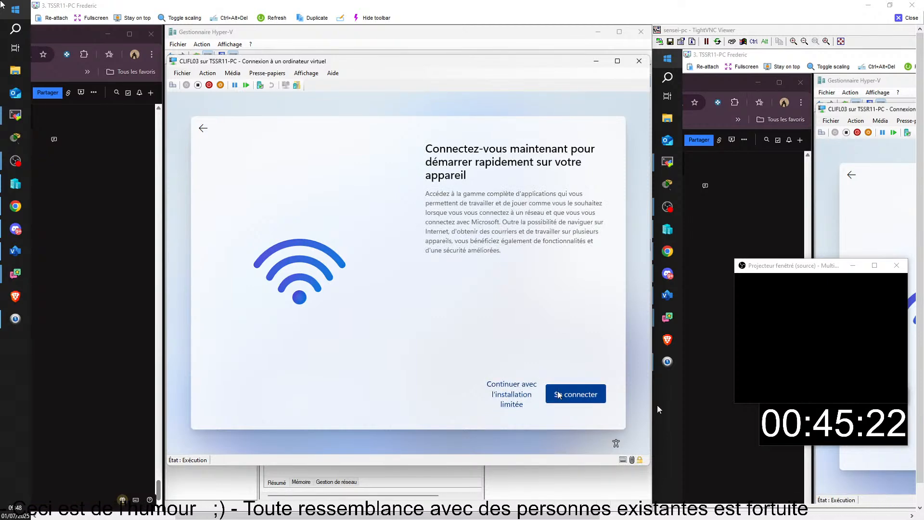
pyautogui.click(519, 396)
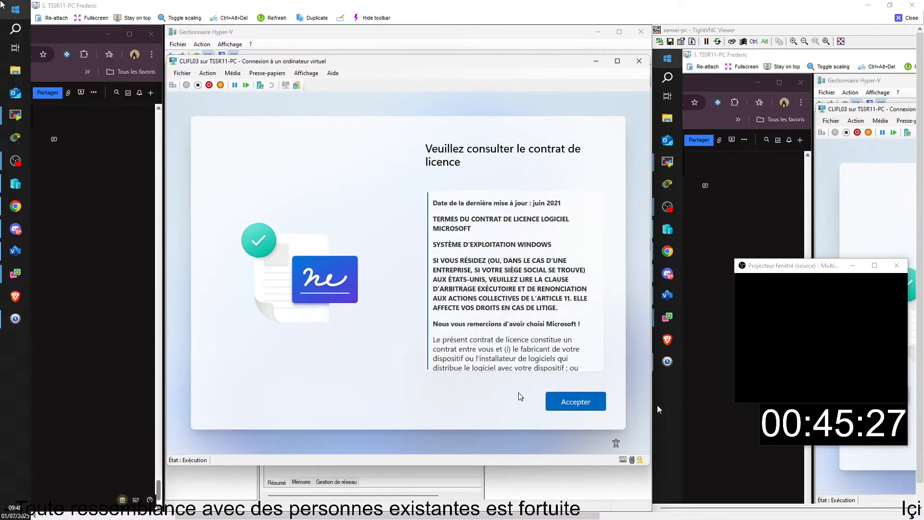
# Accept the Windows licence agreement and create the local account User without a password.
pyautogui.click(567, 403)
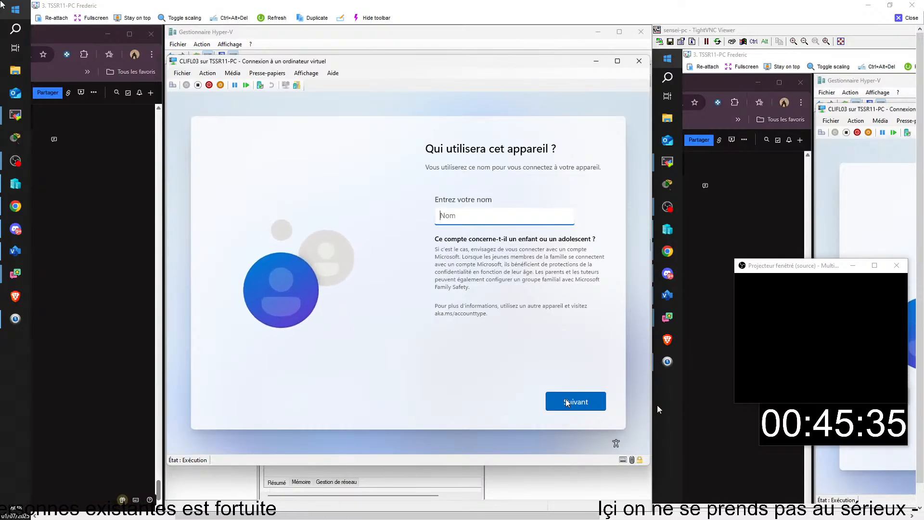
pyautogui.write('ser')
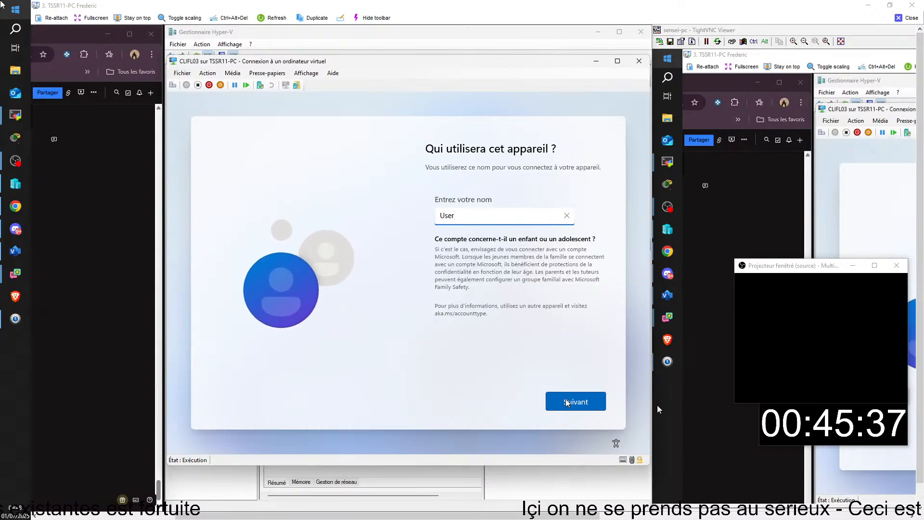
pyautogui.click(566, 402)
pyautogui.click(568, 402)
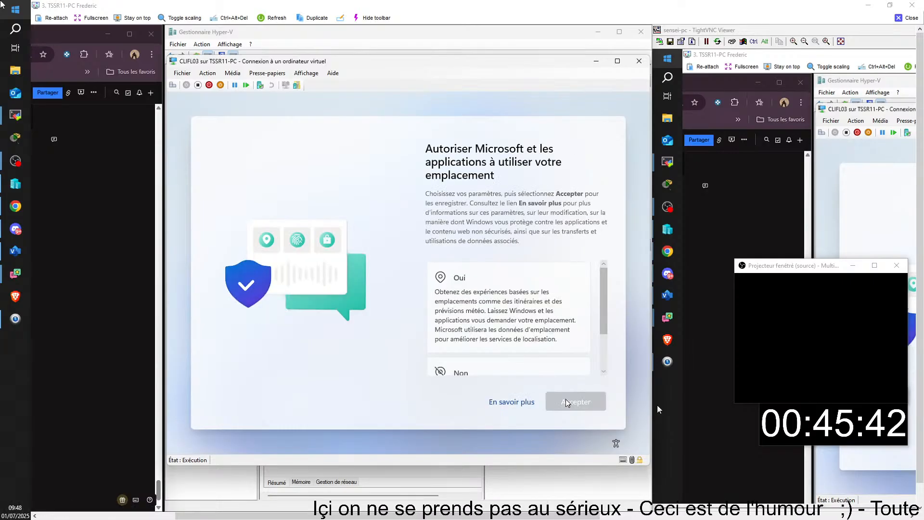
# Answer Non to the privacy settings, including location and handwriting improvement, and accept each page to finish the Windows setup.
pyautogui.press('Down')
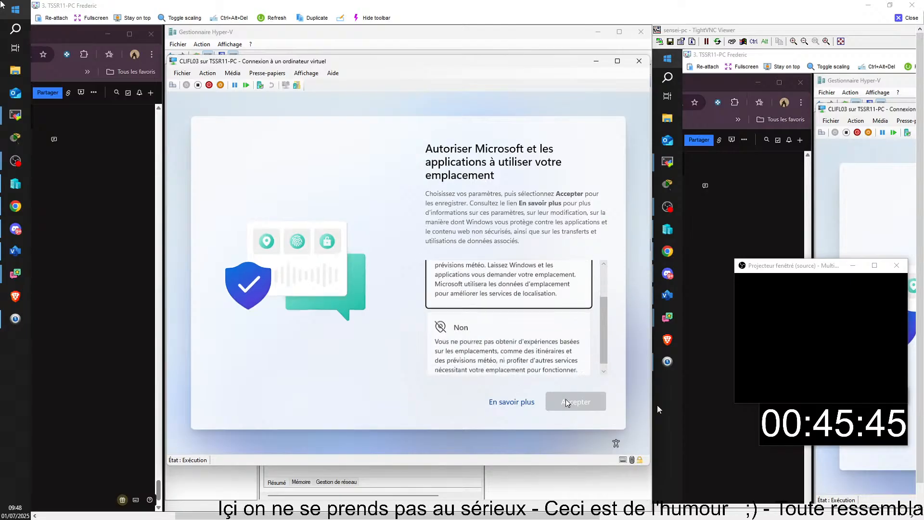
pyautogui.click(565, 400)
pyautogui.press('Down')
pyautogui.click(565, 401)
pyautogui.press('Down')
pyautogui.click(566, 401)
pyautogui.press('Down')
pyautogui.press('Down')
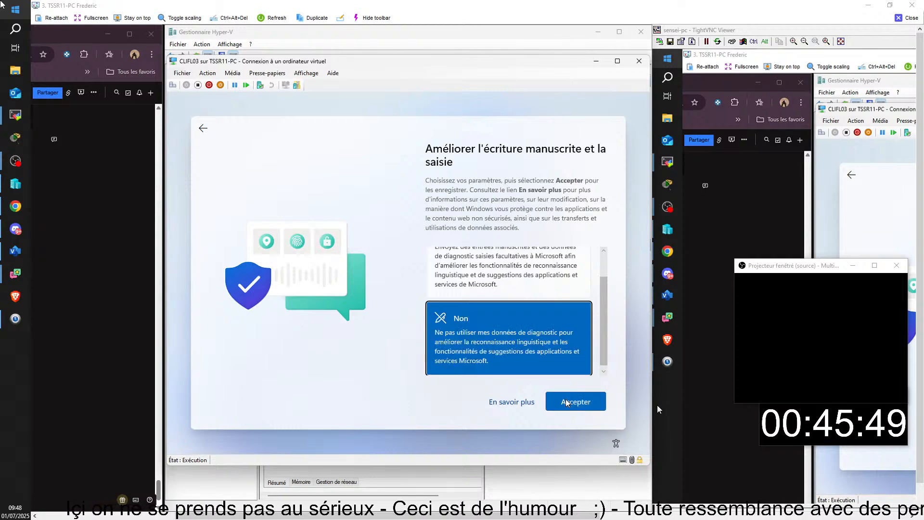
pyautogui.click(567, 402)
pyautogui.press('Down')
pyautogui.click(567, 401)
pyautogui.press('Down')
pyautogui.click(566, 401)
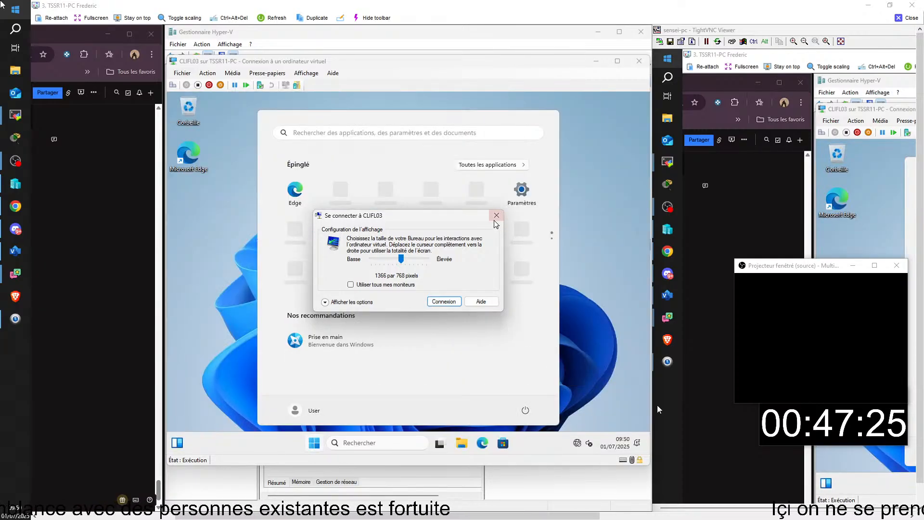
# Dismiss the display configuration prompt and attach the existing virtual disk C:\MODELS\DDA\Fichier.vhdx to CLIFL03's SCSI controller.
pyautogui.click(496, 217)
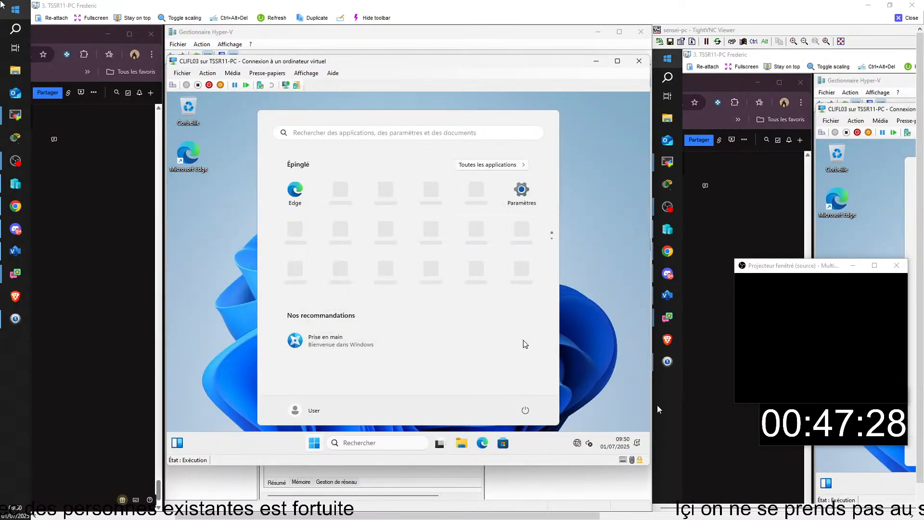
pyautogui.click(182, 72)
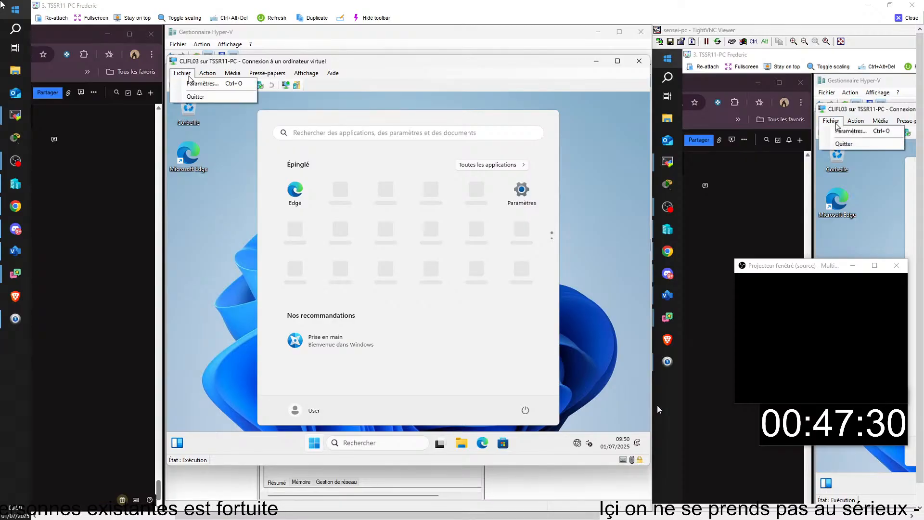
pyautogui.click(194, 91)
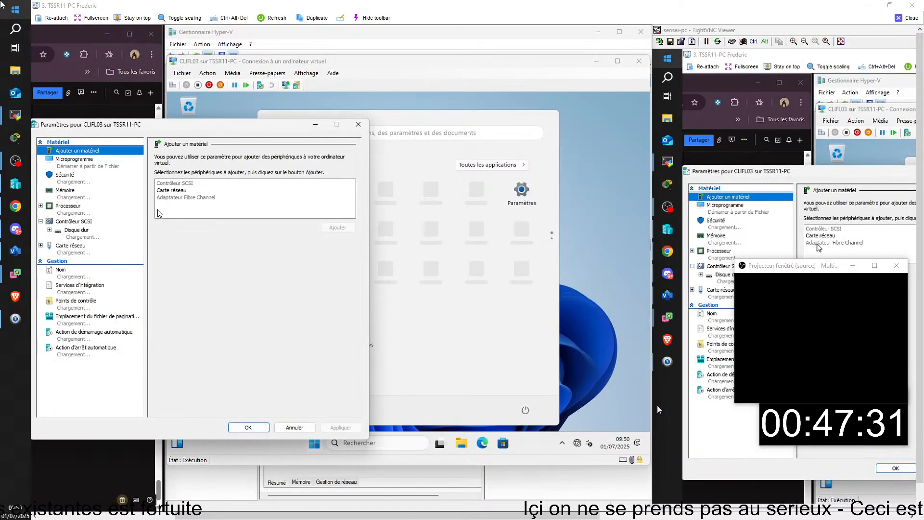
pyautogui.click(76, 222)
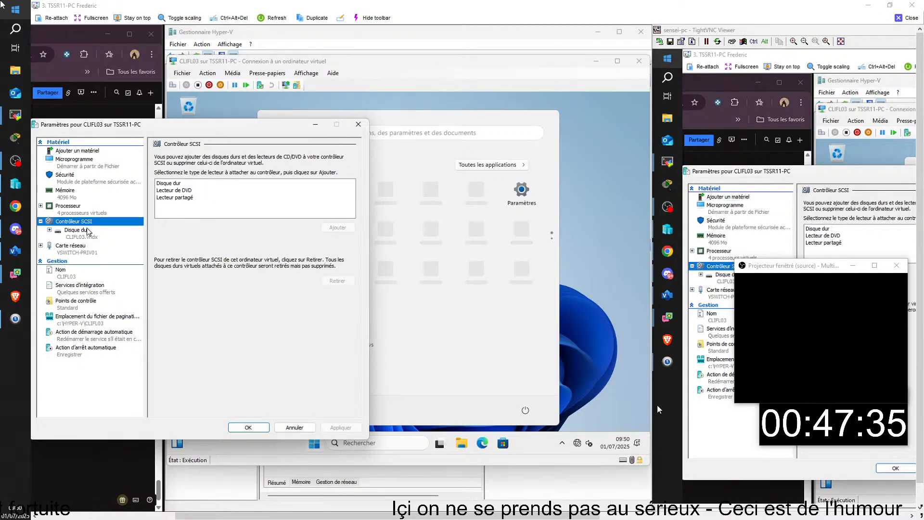
pyautogui.click(165, 184)
pyautogui.click(337, 227)
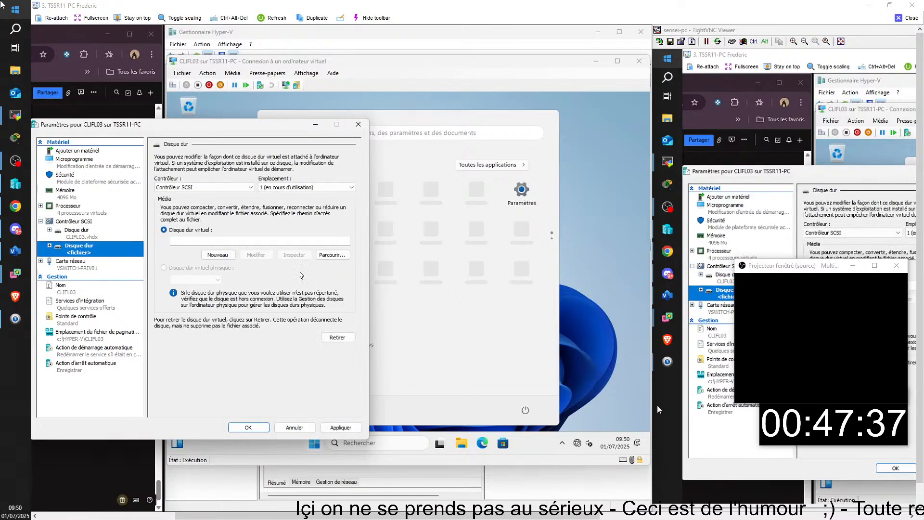
pyautogui.click(331, 255)
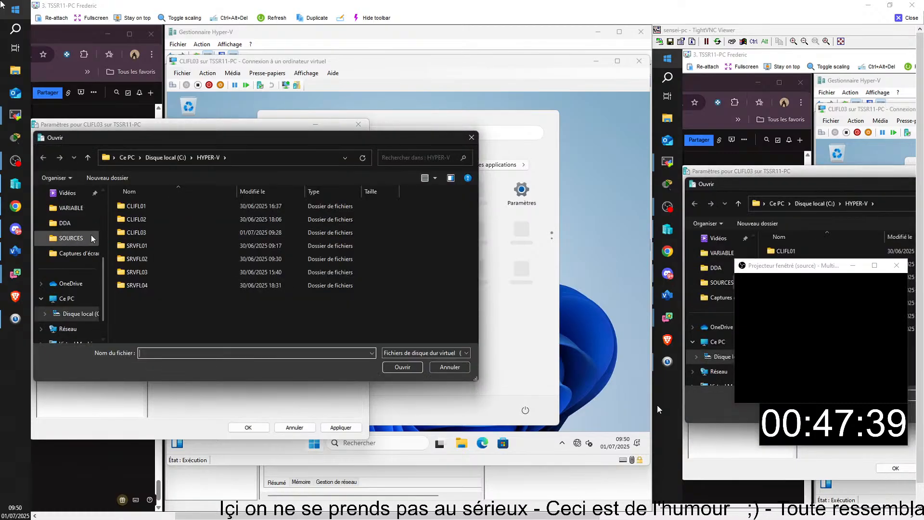
pyautogui.click(63, 223)
pyautogui.doubleClick(145, 209)
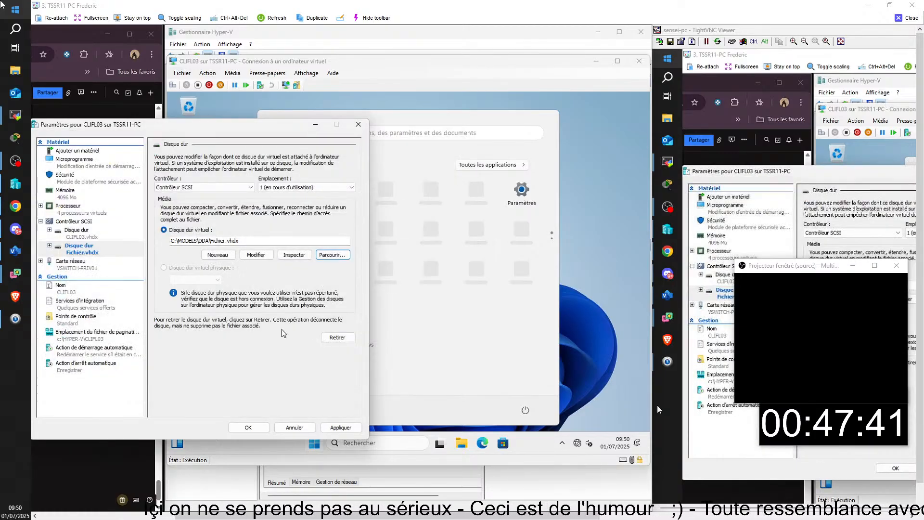
pyautogui.click(248, 428)
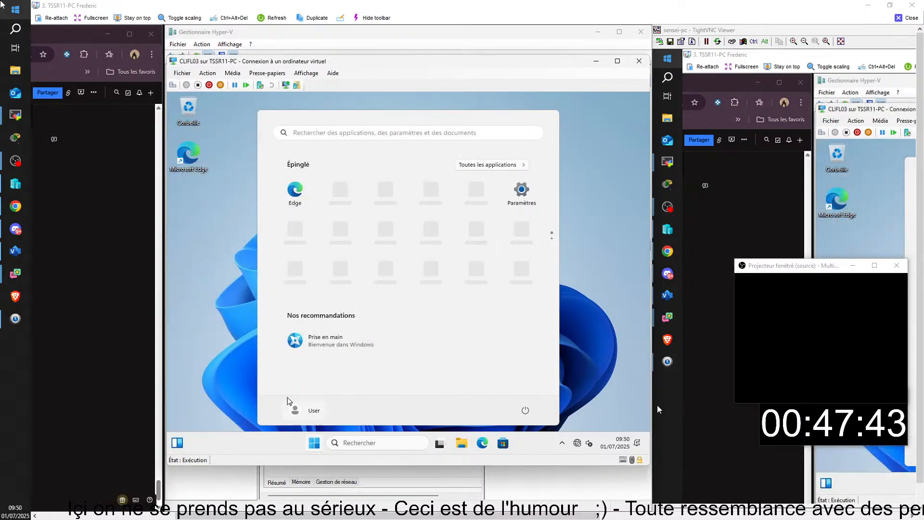
# Open the newly attached drive Nouveau nom (D:) to show its files in the virtual machine.
pyautogui.rightClick(309, 441)
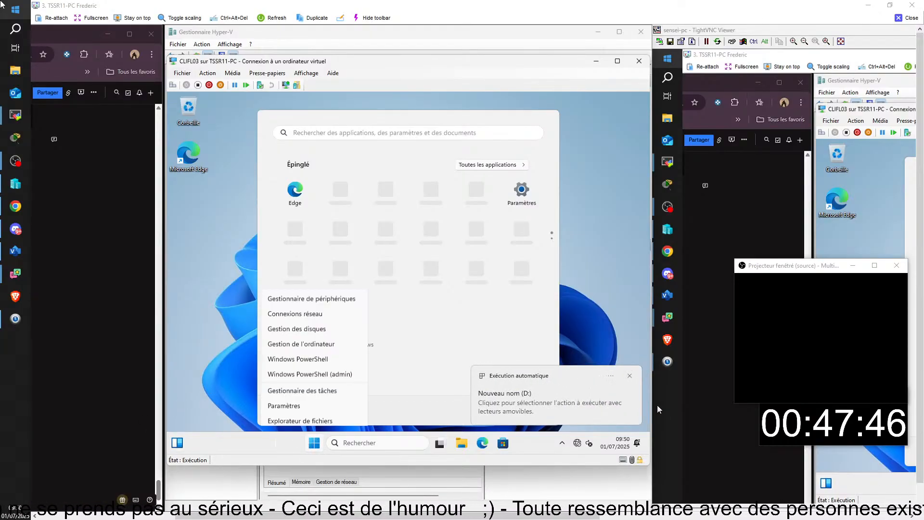
pyautogui.click(540, 386)
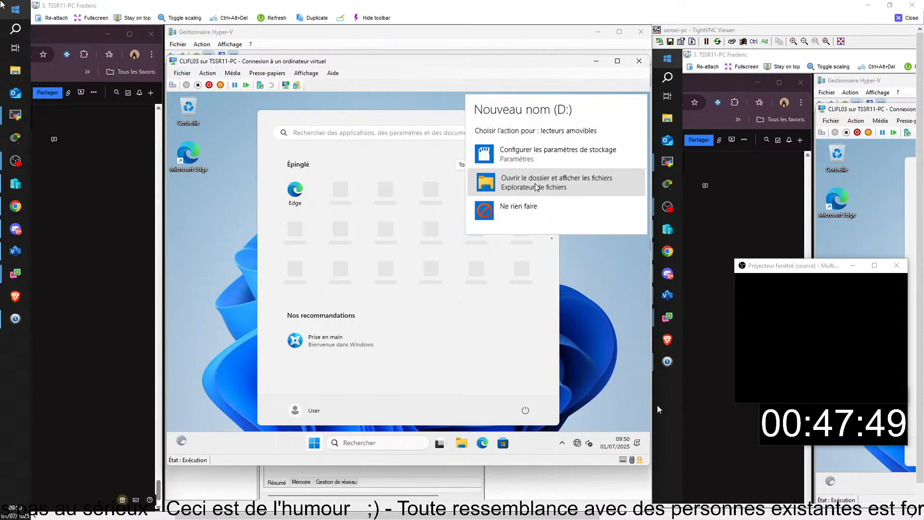
pyautogui.click(537, 187)
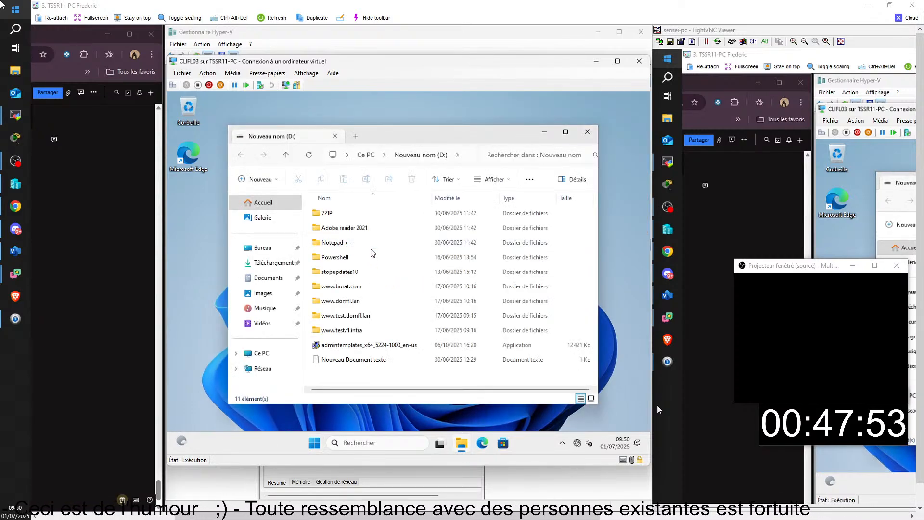
# Run stopupdates10setup from the stopupdates10 folder and allow it to make changes to the device.
pyautogui.doubleClick(330, 273)
pyautogui.click(325, 214)
pyautogui.doubleClick(325, 213)
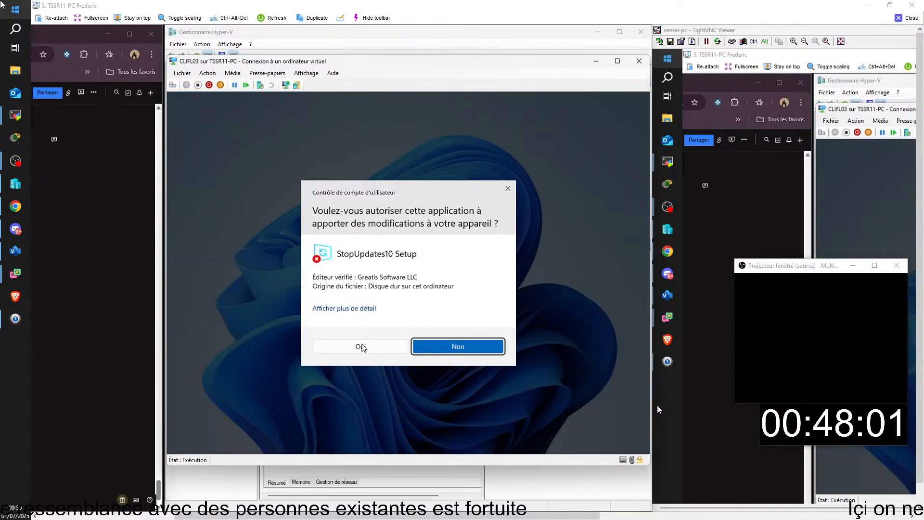
pyautogui.click(362, 346)
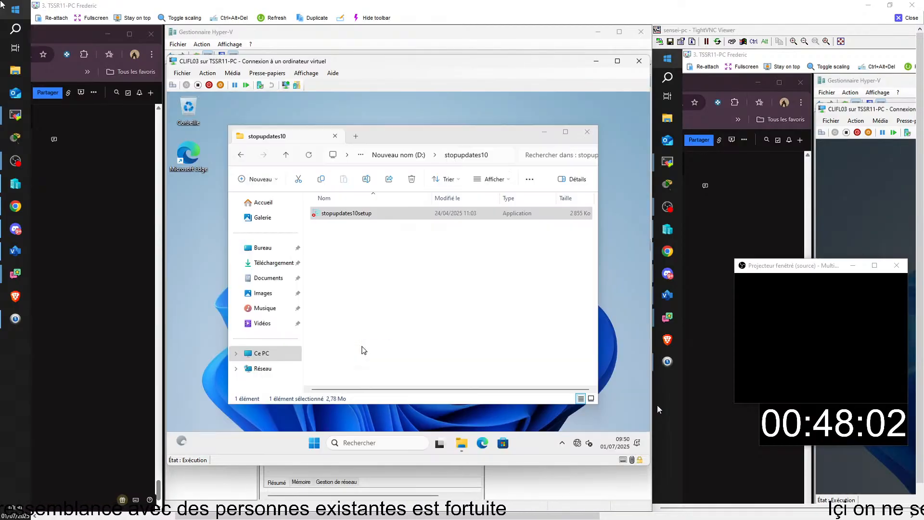
pyautogui.click(417, 287)
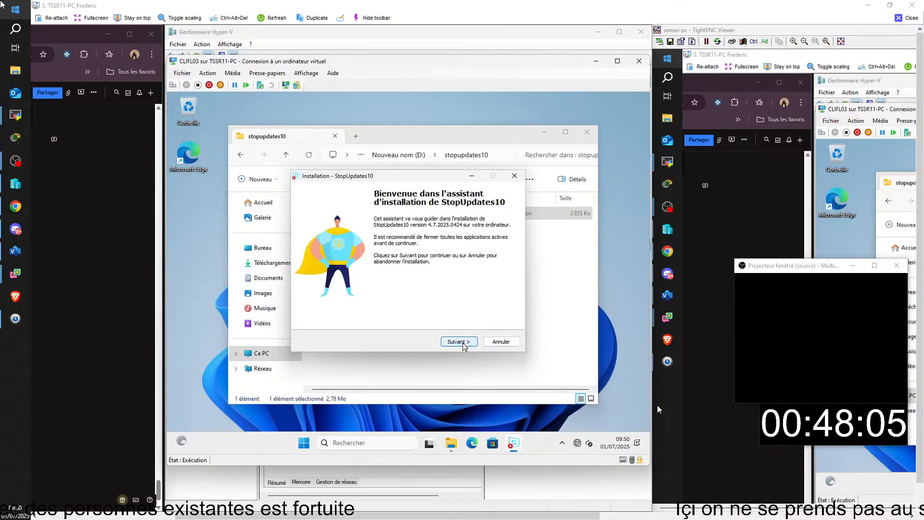
# Install StopUpdates10 in its default folder, accepting the licence terms and keeping all the finishing options enabled.
pyautogui.click(457, 342)
pyautogui.click(317, 313)
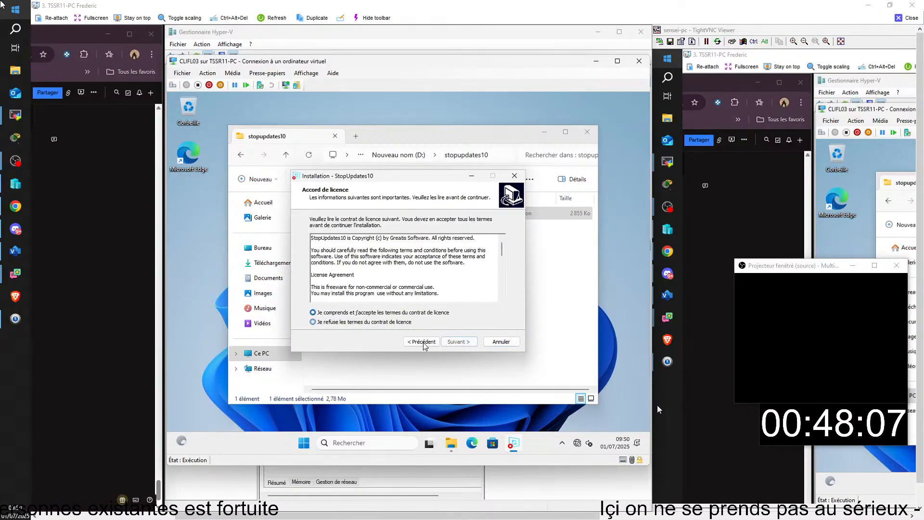
pyautogui.click(454, 342)
pyautogui.click(458, 341)
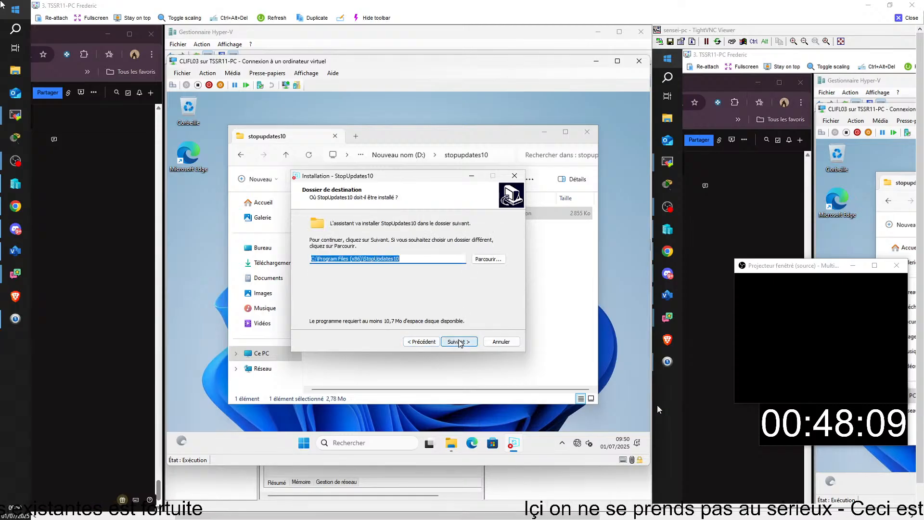
pyautogui.click(458, 342)
pyautogui.click(458, 342)
pyautogui.click(459, 342)
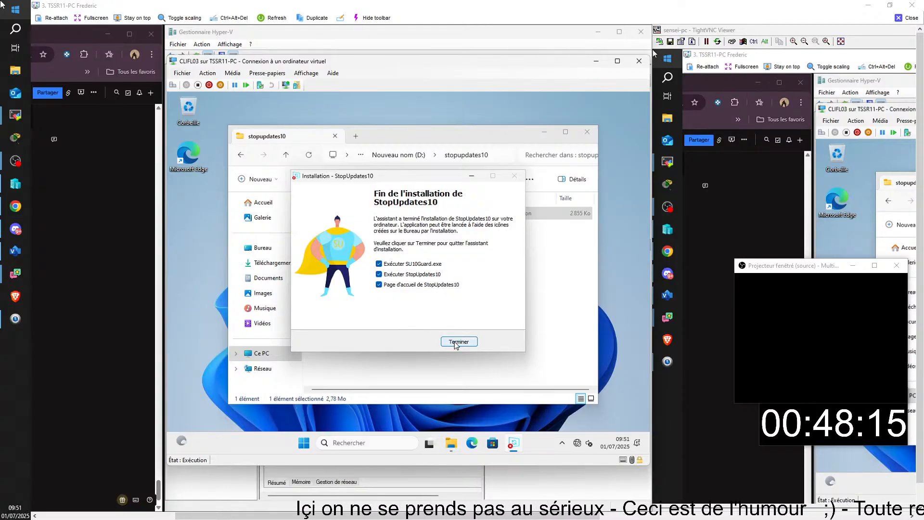
pyautogui.click(456, 343)
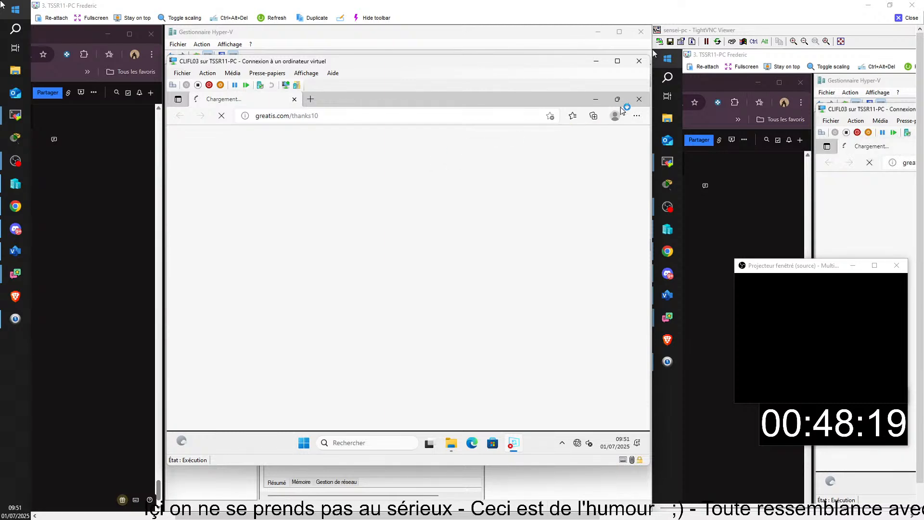
# Complete the Microsoft Edge welcome pages without signing in or syncing data, and close the browser.
pyautogui.click(639, 100)
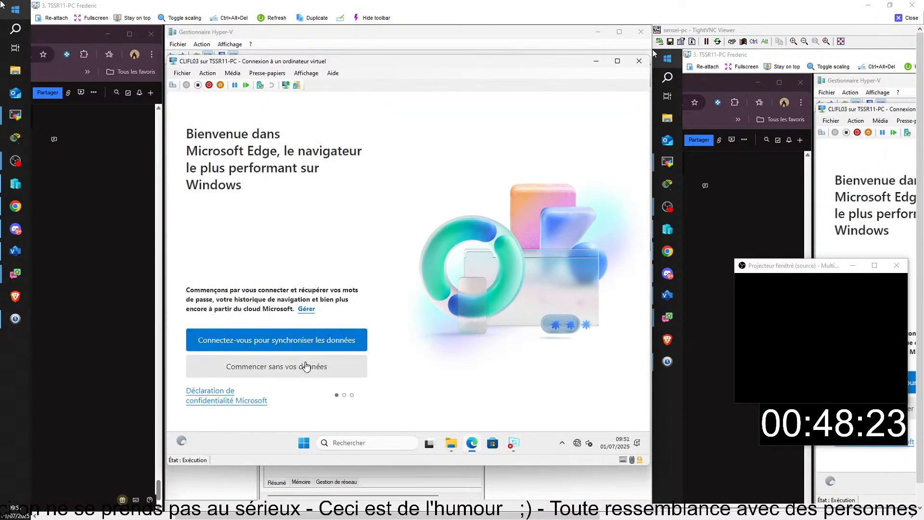
pyautogui.click(306, 366)
pyautogui.click(247, 342)
pyautogui.click(260, 375)
pyautogui.click(247, 319)
pyautogui.click(265, 351)
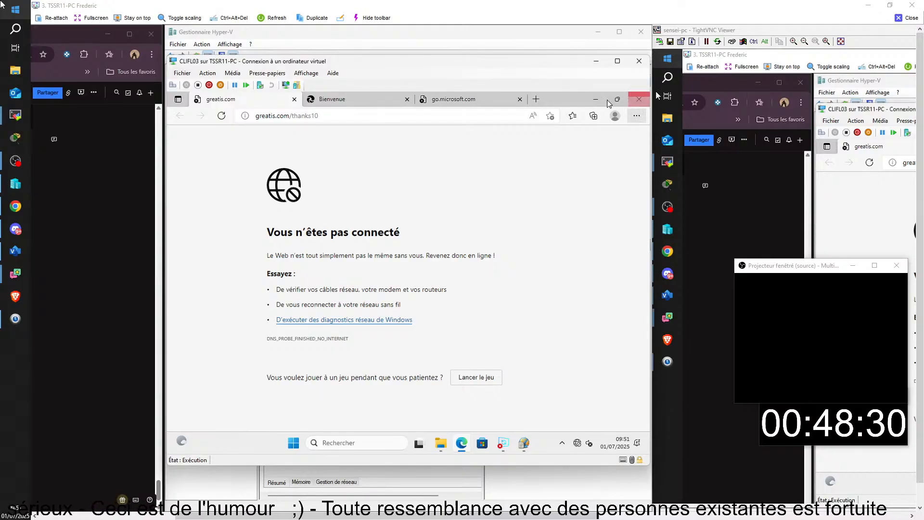
pyautogui.click(639, 98)
# Block Windows Update with the hard block in StopUpdates10, and close the program and the stopupdates10 folder.
pyautogui.click(503, 161)
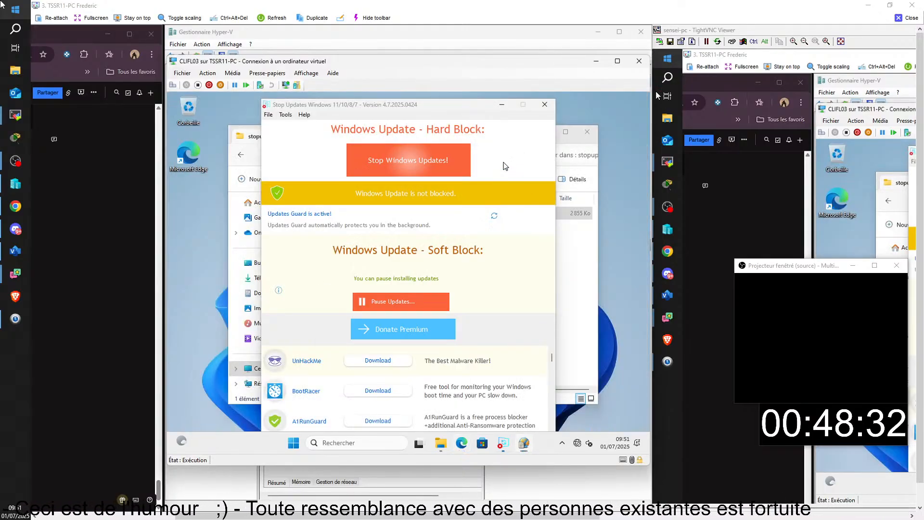
pyautogui.click(448, 166)
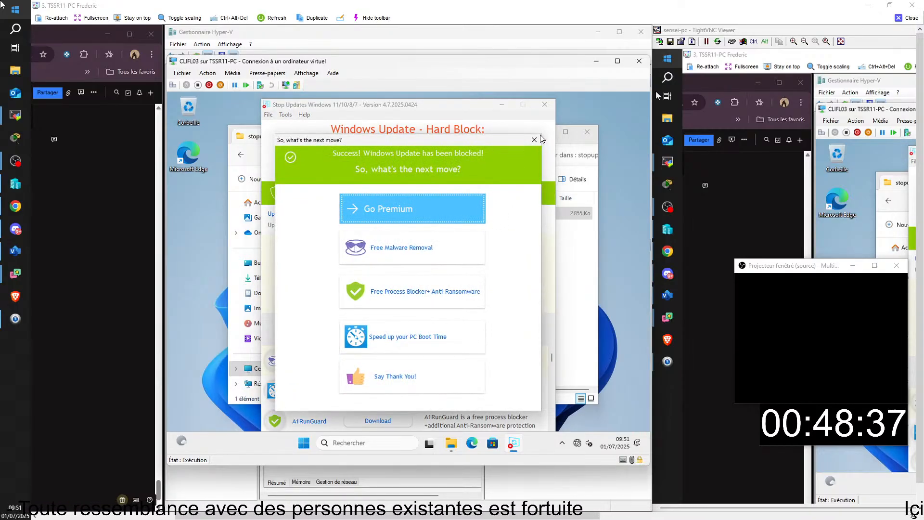
pyautogui.click(534, 140)
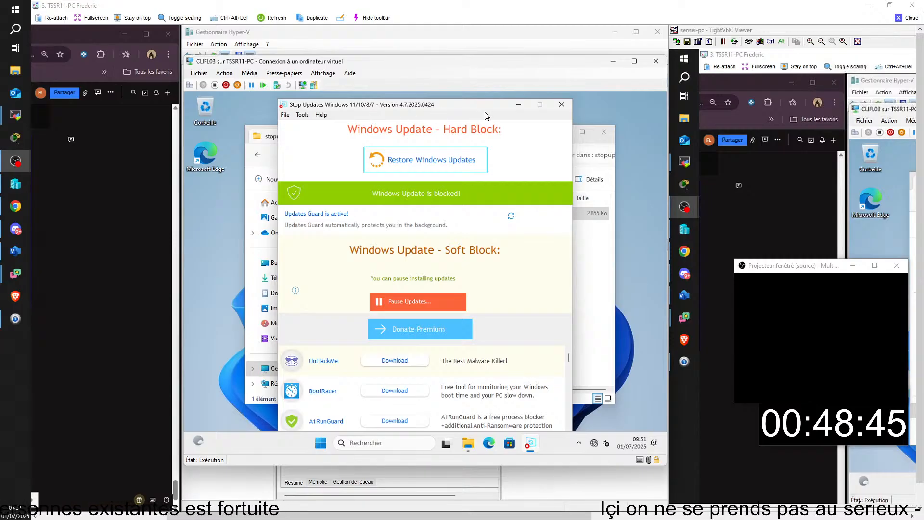
pyautogui.click(562, 103)
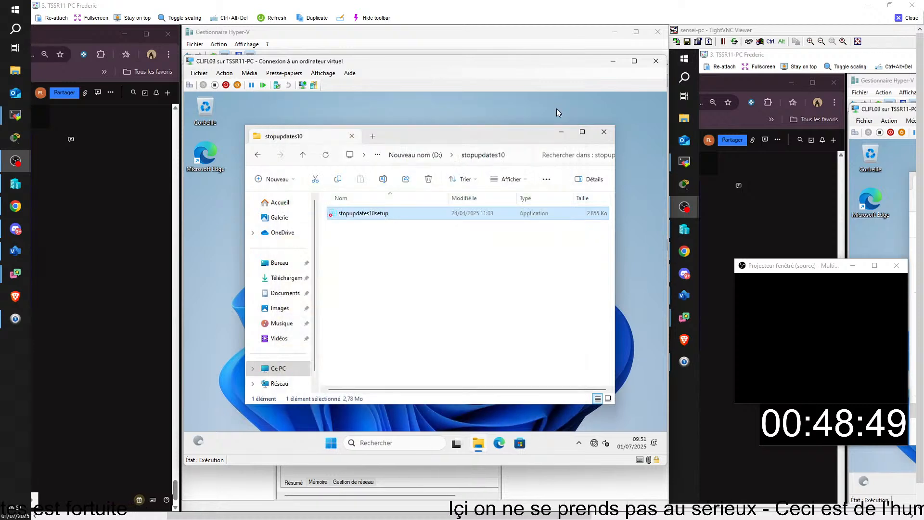
pyautogui.click(604, 132)
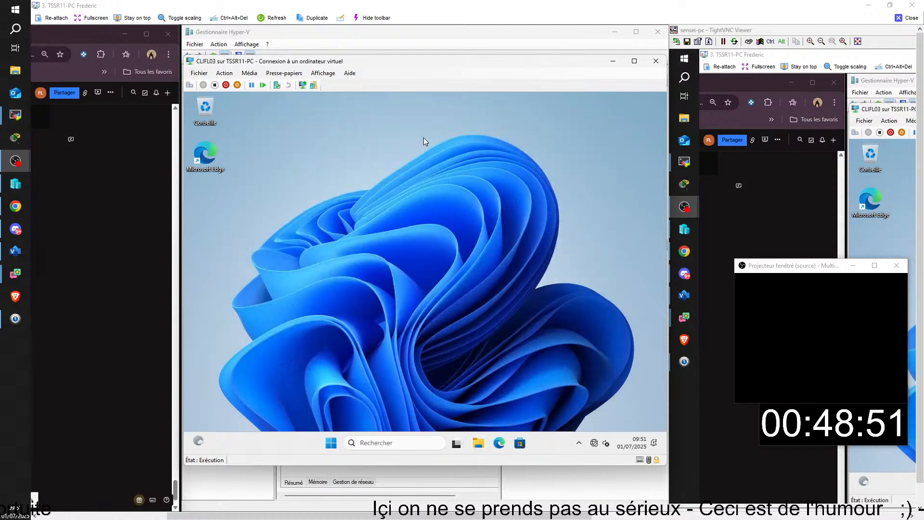
# Run the 7z2107-x64 installer from the 7ZIP folder on drive D: of CLIFL03.
pyautogui.click(483, 435)
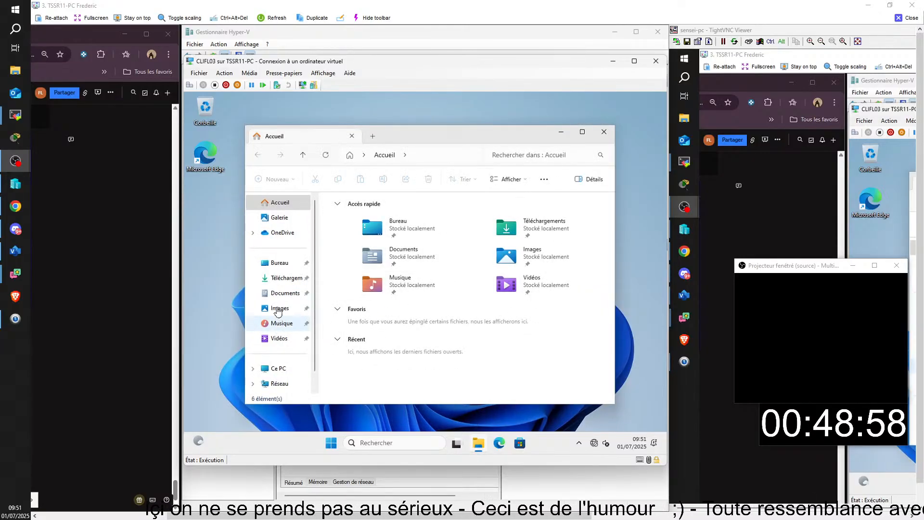
pyautogui.click(276, 368)
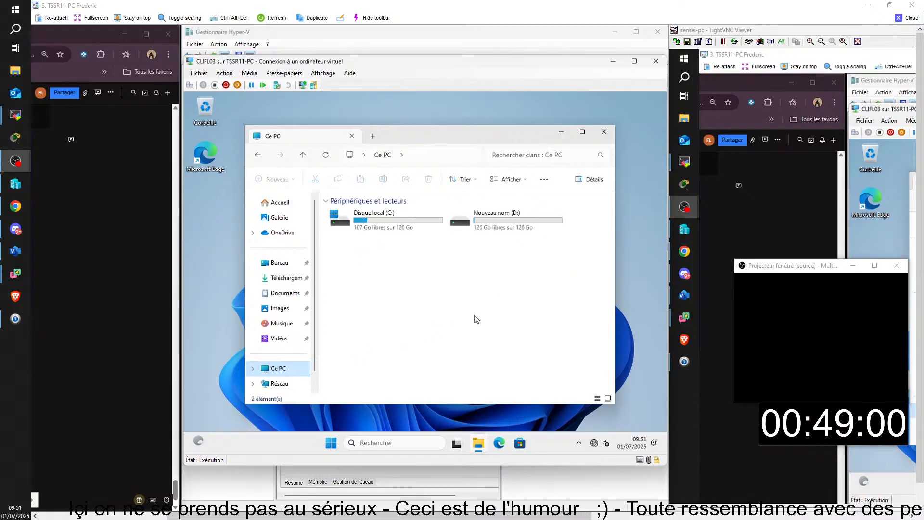
pyautogui.doubleClick(466, 223)
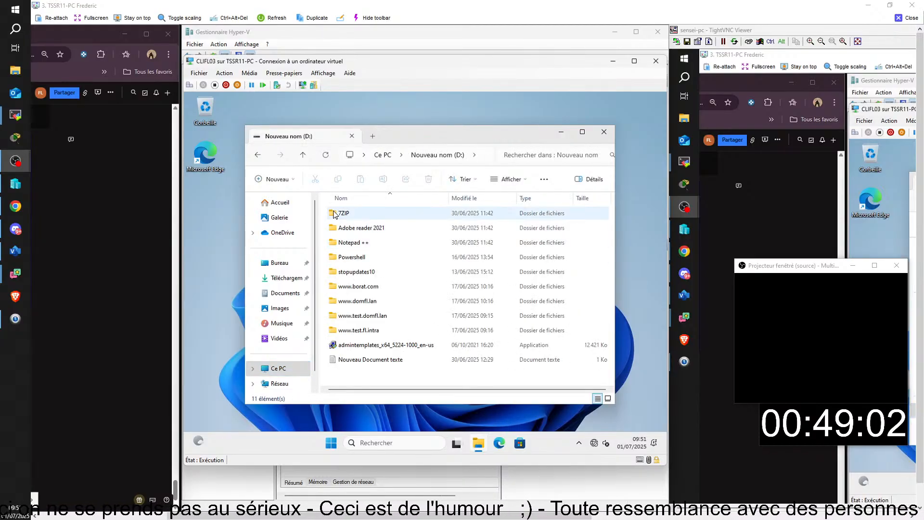
pyautogui.doubleClick(337, 213)
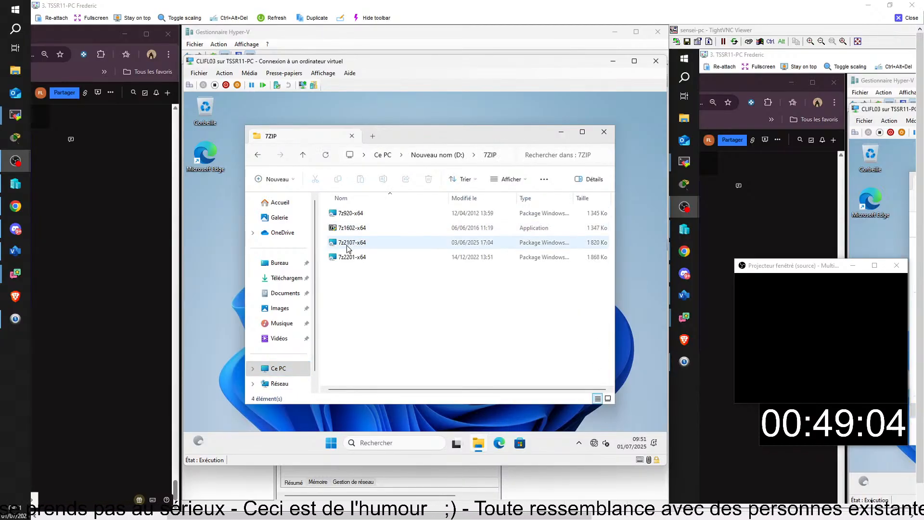
pyautogui.doubleClick(347, 245)
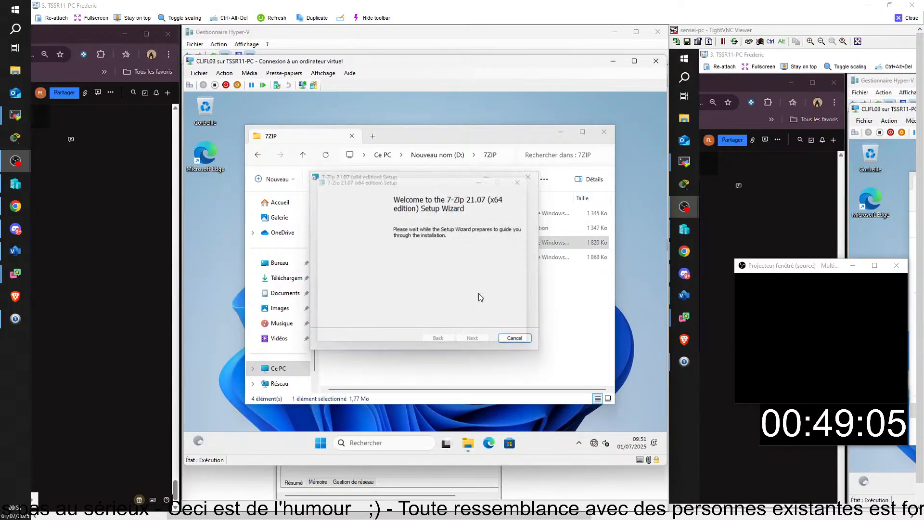
# Install 7-Zip 21.07 (x64 edition), accepting the licence agreement and allowing it to make changes, and finish the setup wizard.
pyautogui.click(474, 339)
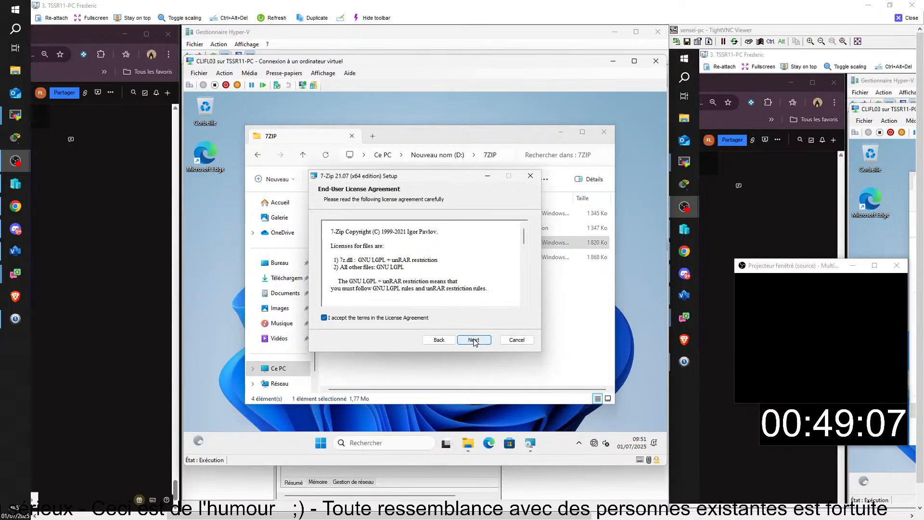
pyautogui.click(483, 342)
pyautogui.click(484, 344)
pyautogui.click(485, 345)
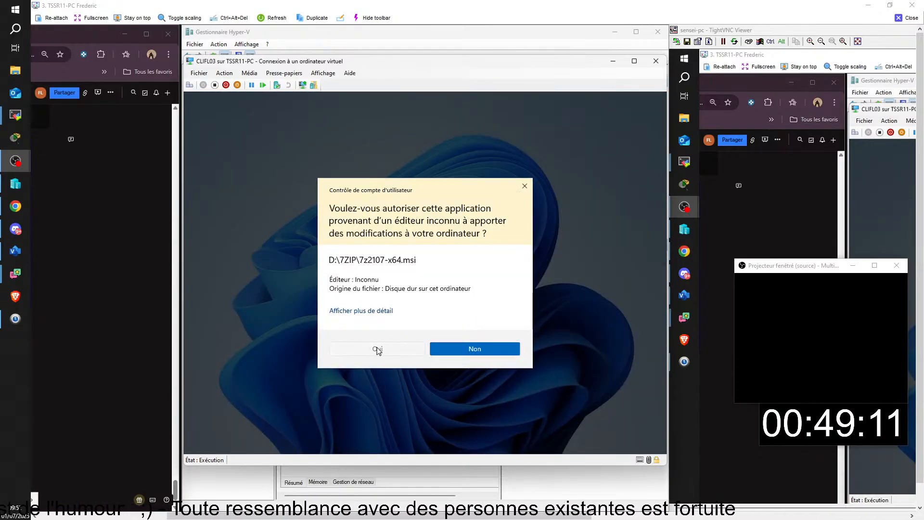
pyautogui.click(378, 349)
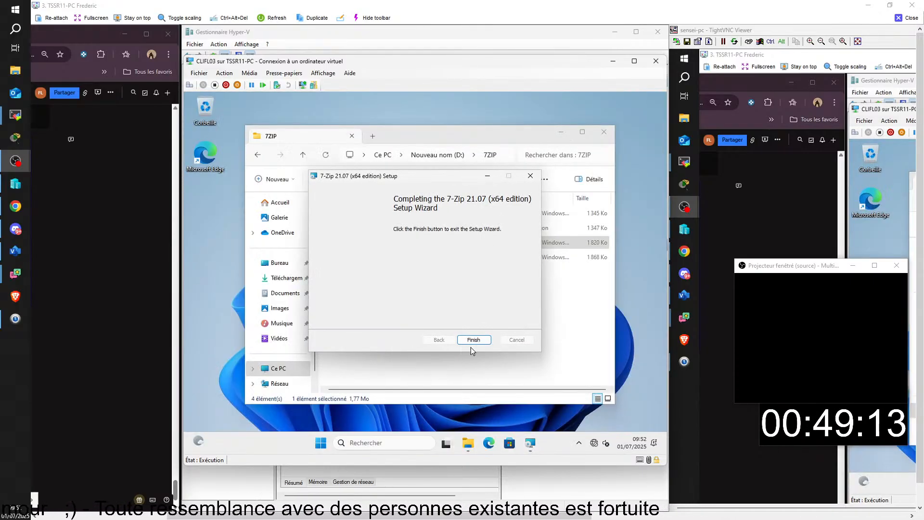
pyautogui.click(479, 343)
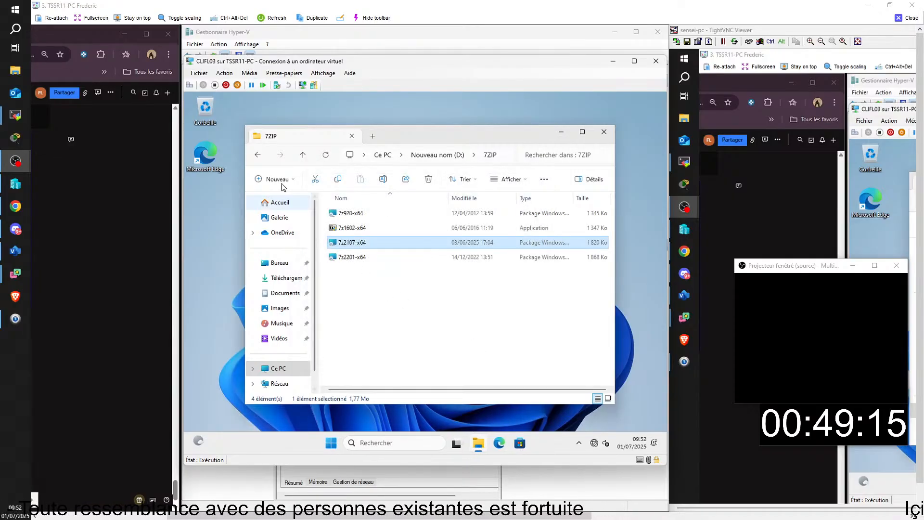
# Run the Adobe Acrobat Reader DC installer from the Adobe reader 2021 folder on drive D: and allow it to make changes to the device.
pyautogui.click(257, 155)
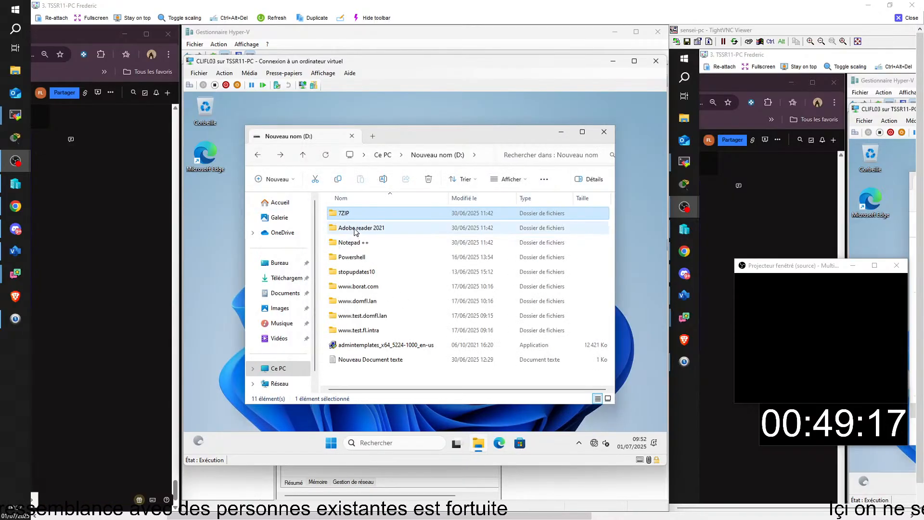
pyautogui.doubleClick(356, 232)
pyautogui.doubleClick(362, 228)
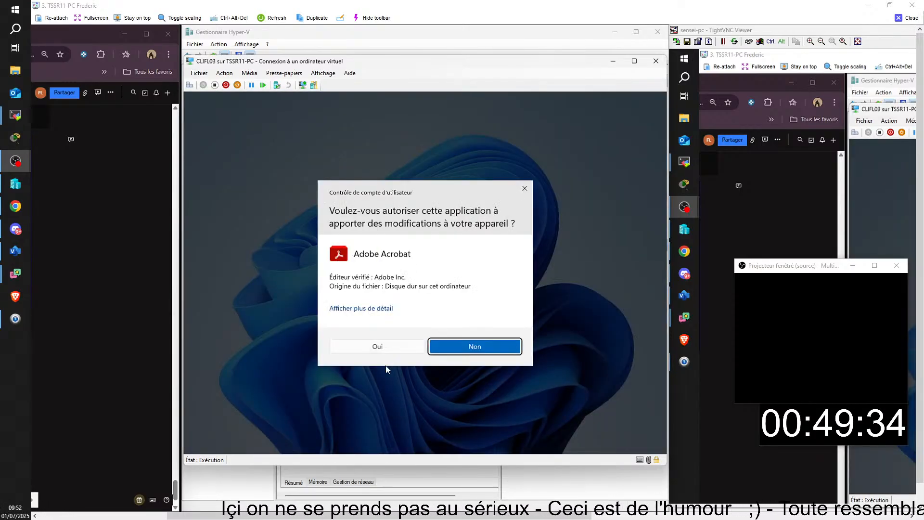
pyautogui.click(392, 345)
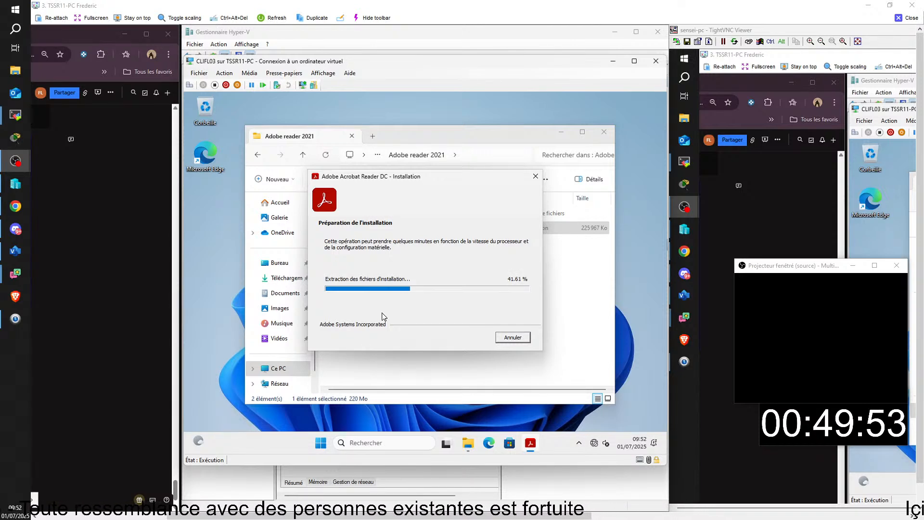
# Move the CLIFL03 window aside and connect to the SRVFL02 virtual machine from Hyper-V Manager.
pyautogui.moveTo(443, 65); pyautogui.dragTo(28, 97)
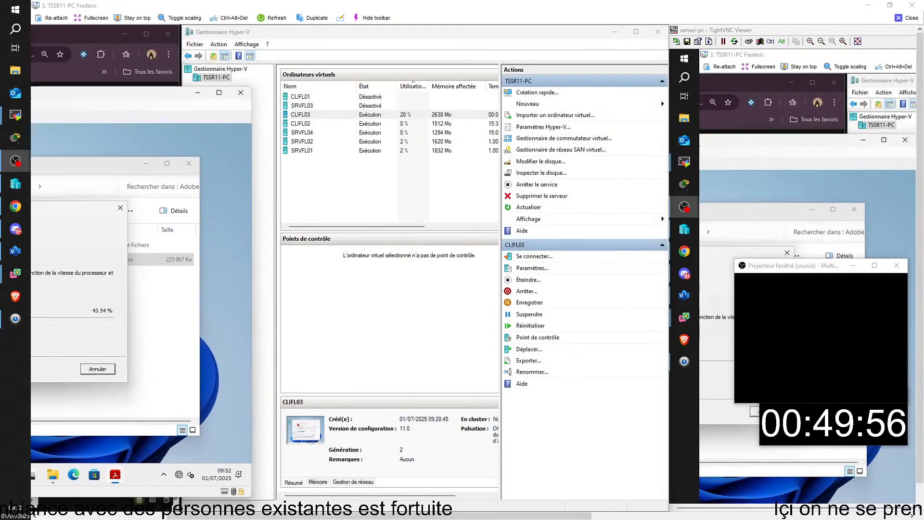
pyautogui.rightClick(290, 141)
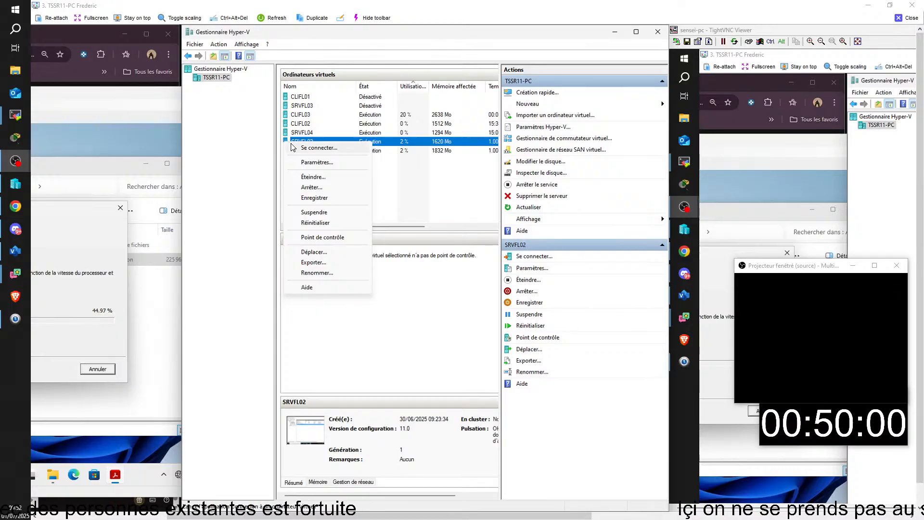
pyautogui.click(292, 148)
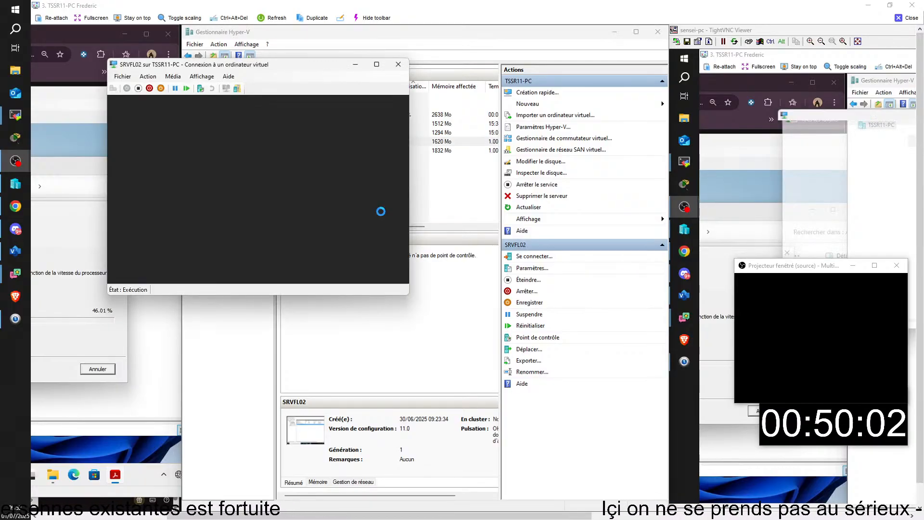
pyautogui.click(346, 132)
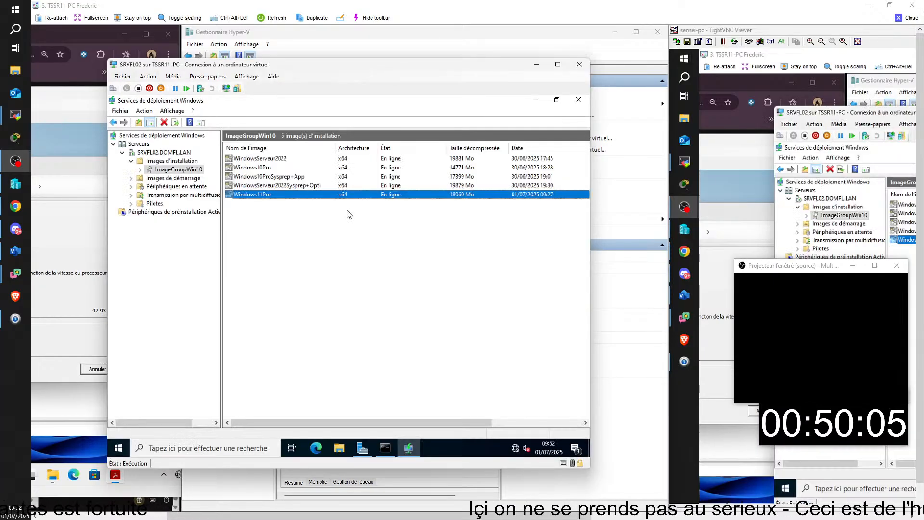
# Start creating a capture image from the InstallationWindows11 boot image in Windows Deployment Services.
pyautogui.rightClick(238, 193)
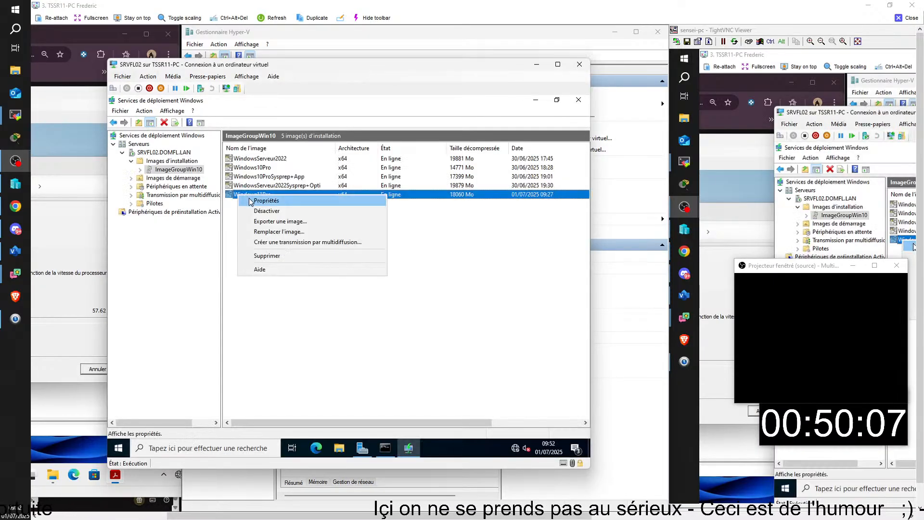
pyautogui.click(233, 216)
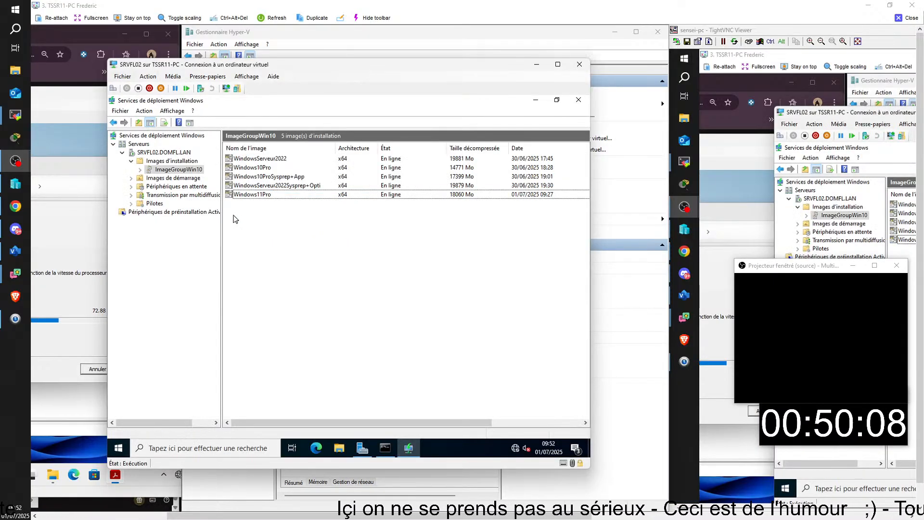
pyautogui.click(176, 177)
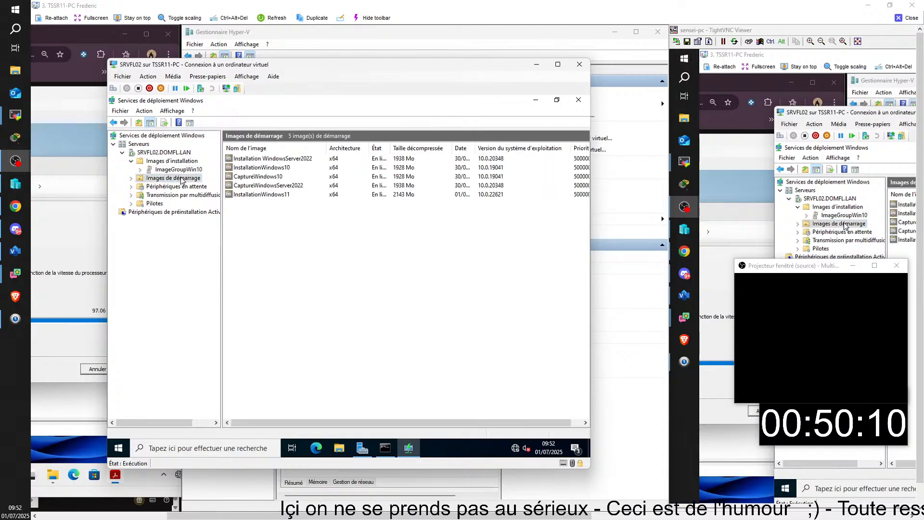
pyautogui.rightClick(261, 195)
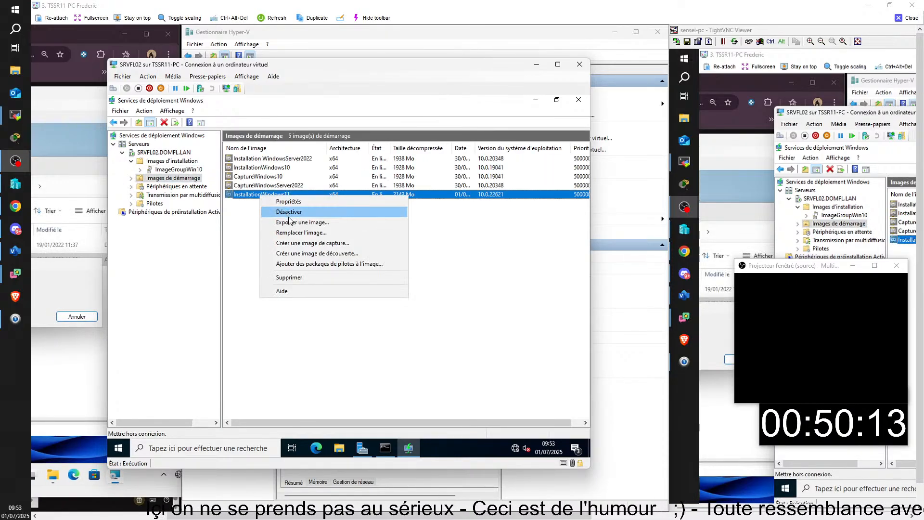
pyautogui.click(293, 244)
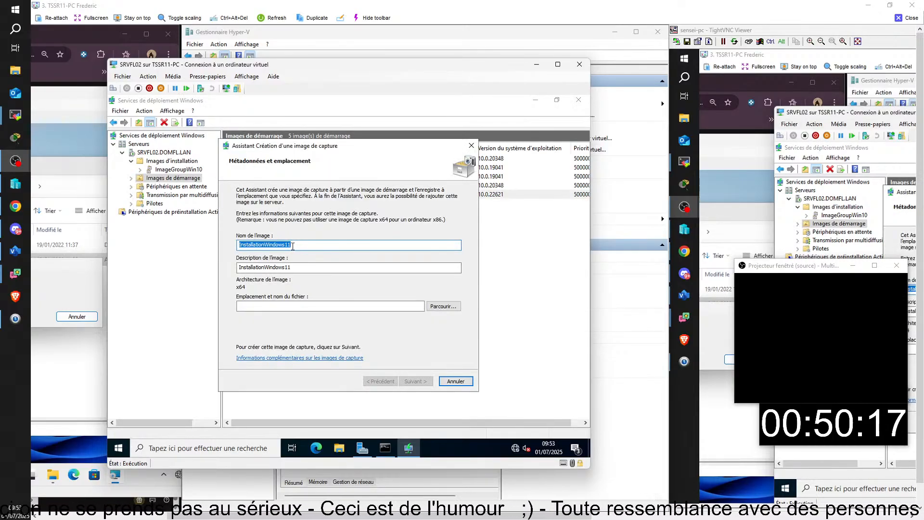
# Set both the name and the description of the capture image to CaptureWindows11.
pyautogui.write('C')
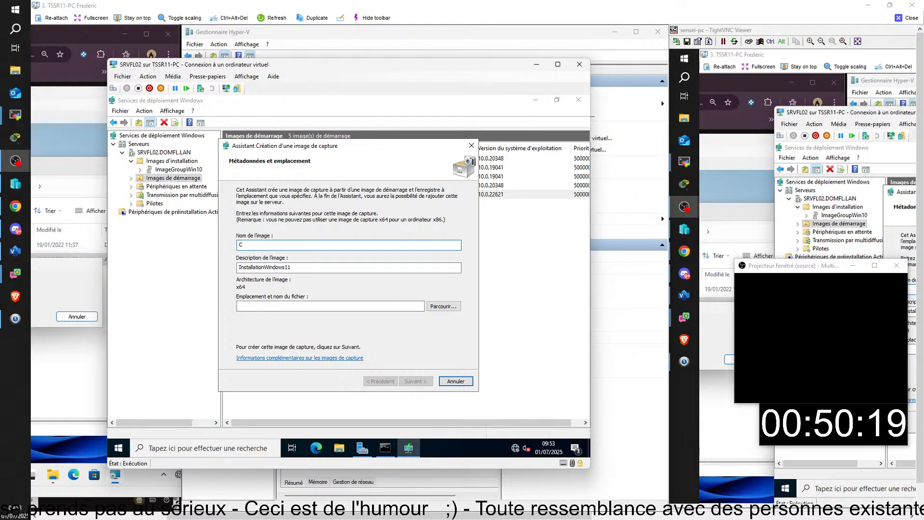
pyautogui.write('apl')
pyautogui.write('ure')
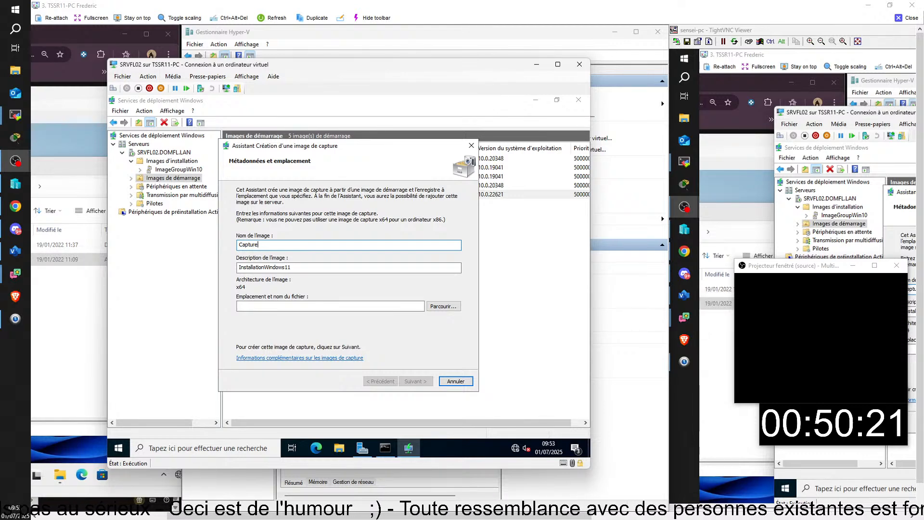
pyautogui.write('Windo')
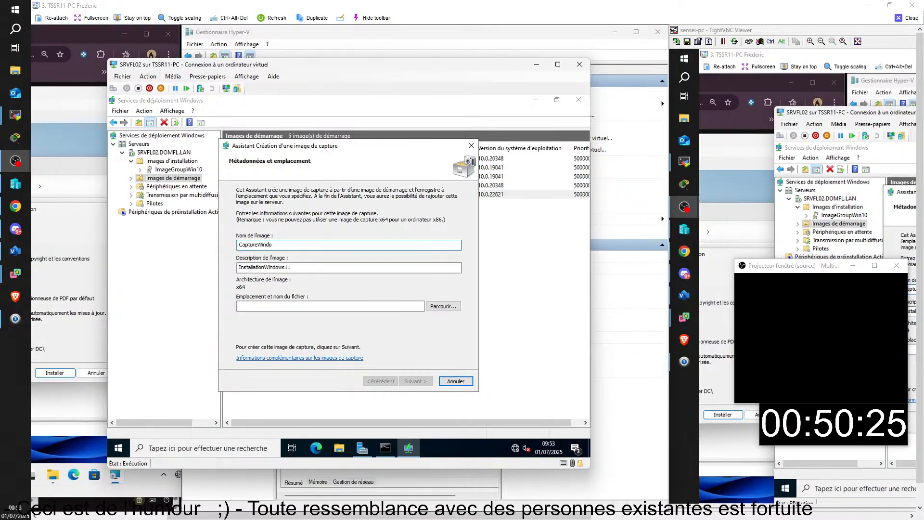
pyautogui.write('ws11')
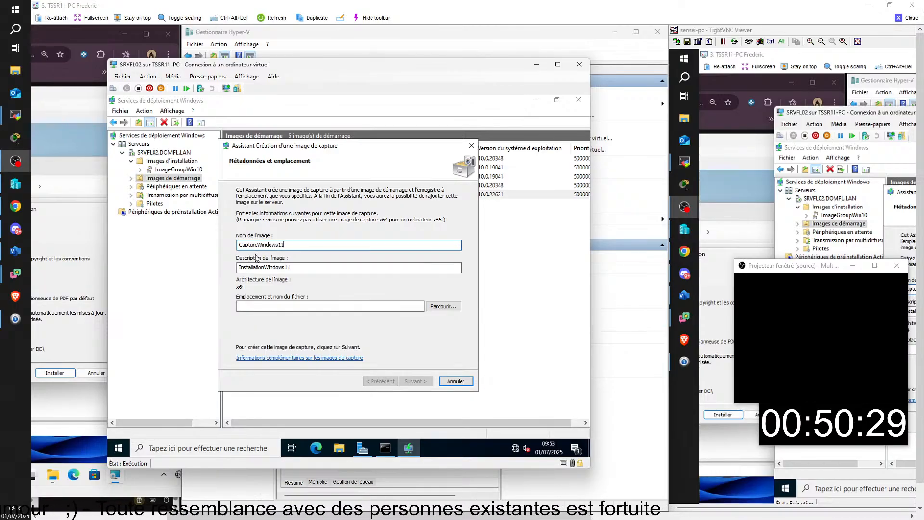
pyautogui.moveTo(286, 246); pyautogui.dragTo(236, 254)
pyautogui.hotkey('ctrl', 'c')
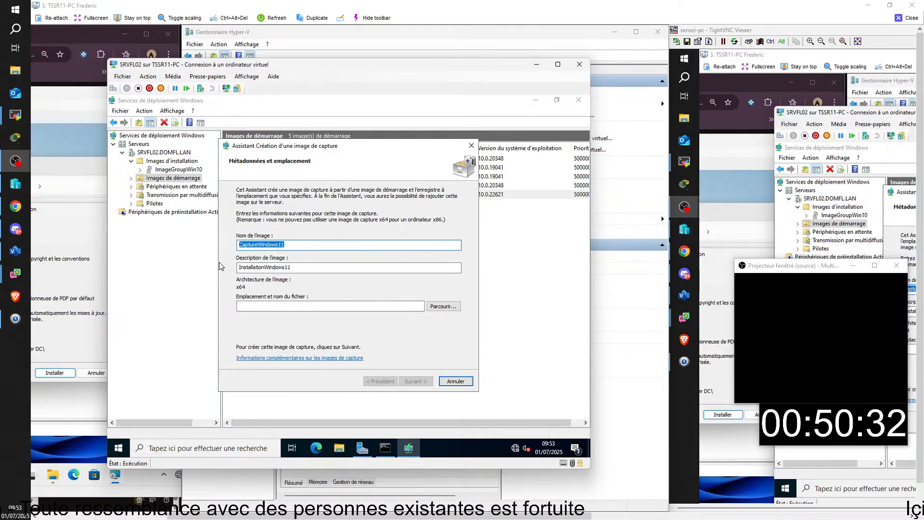
pyautogui.press('Tab')
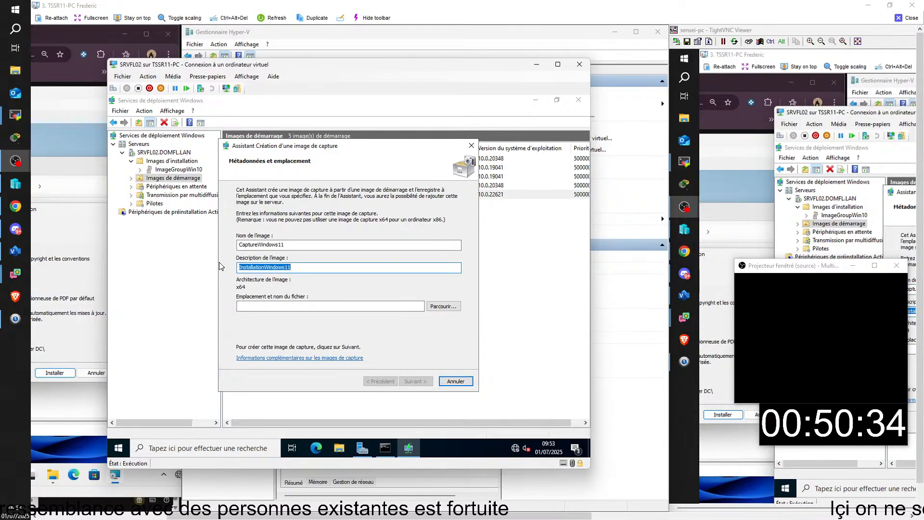
pyautogui.hotkey('ctrl', 'v')
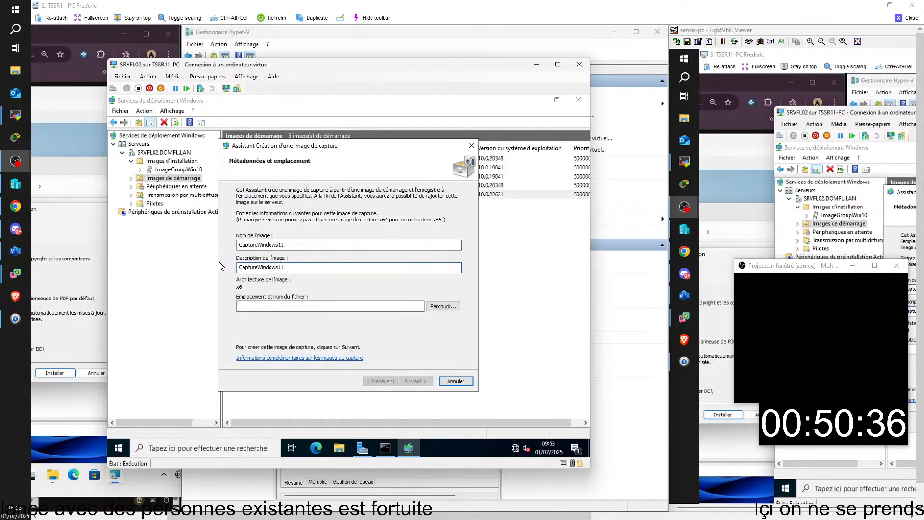
# Set the capture image's file location to captureWin11.wim in the Capture folder on drive D: and start creating the image.
pyautogui.click(444, 307)
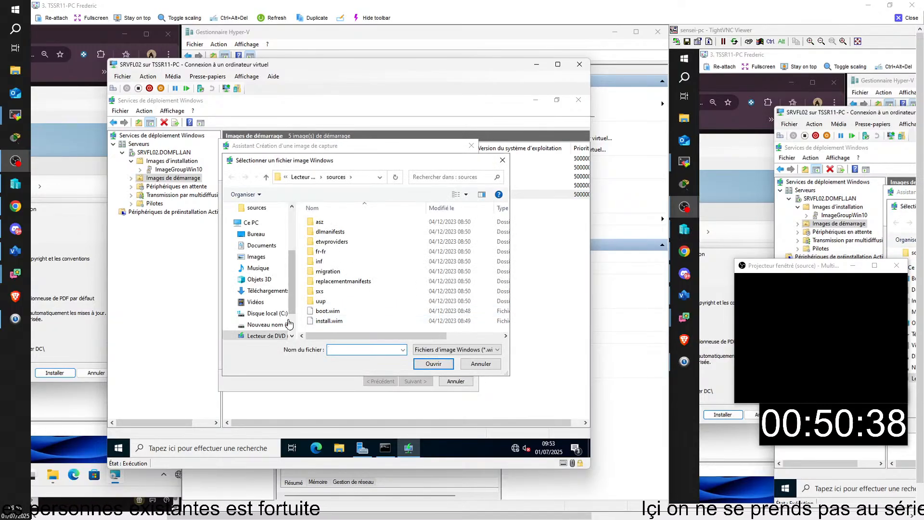
pyautogui.click(264, 313)
pyautogui.click(260, 324)
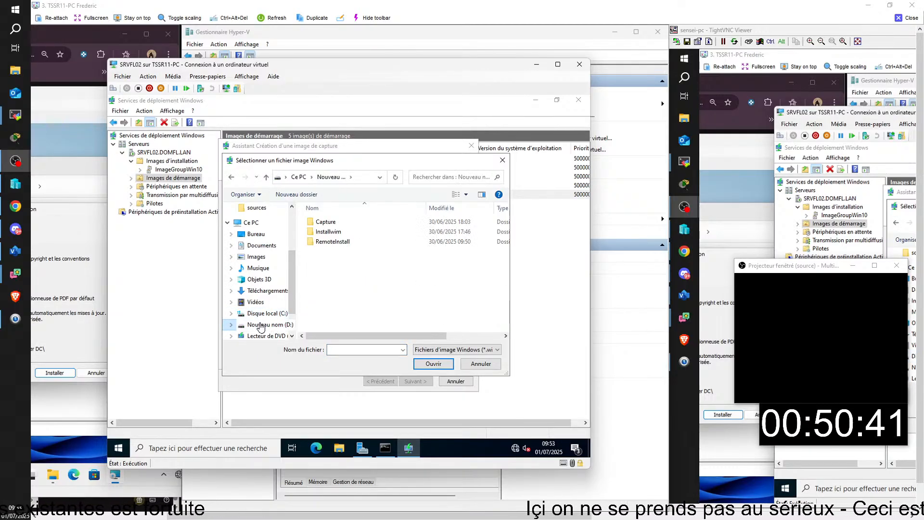
pyautogui.doubleClick(322, 221)
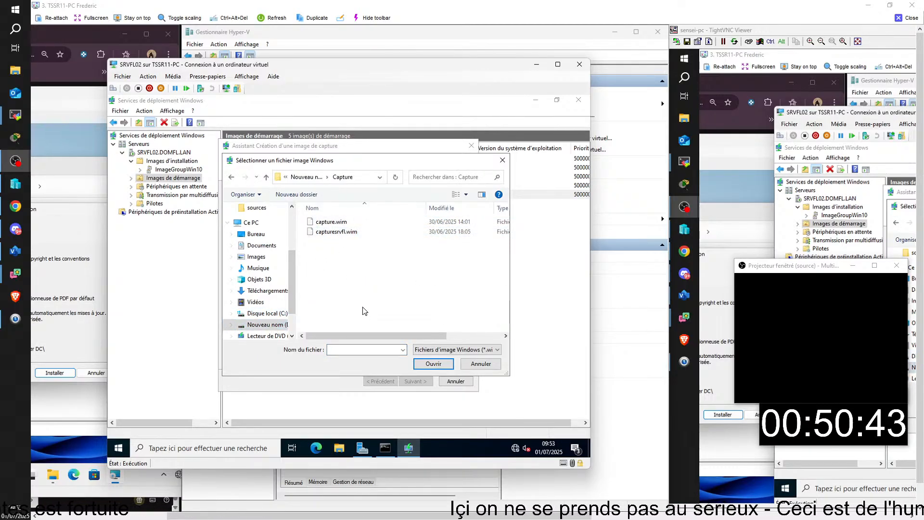
pyautogui.click(338, 351)
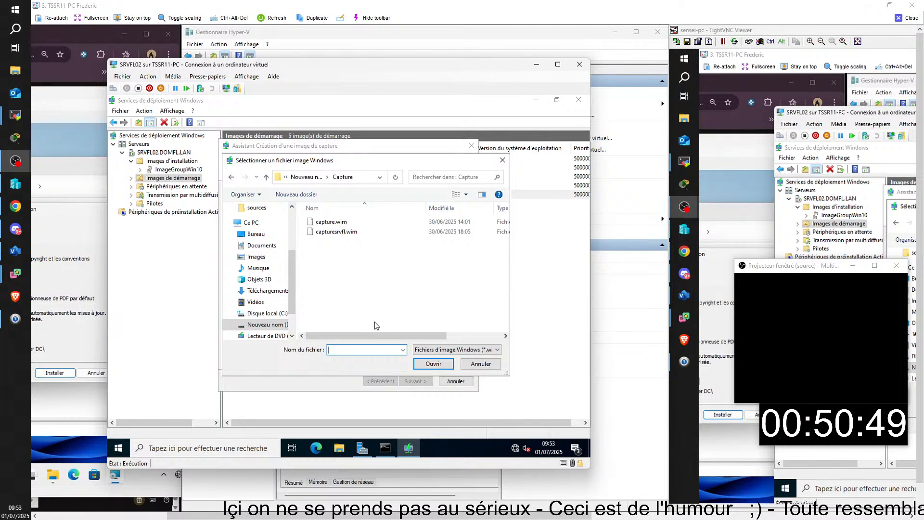
pyautogui.write('capture')
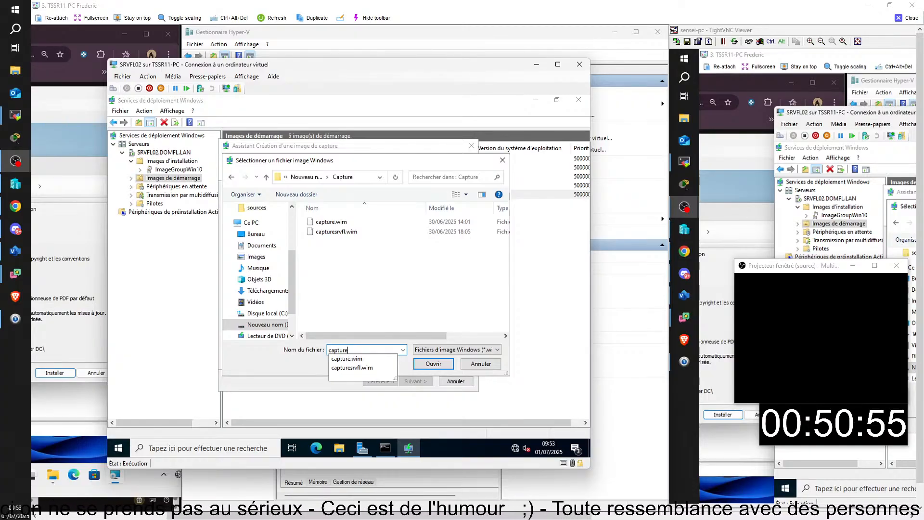
pyautogui.write('Win')
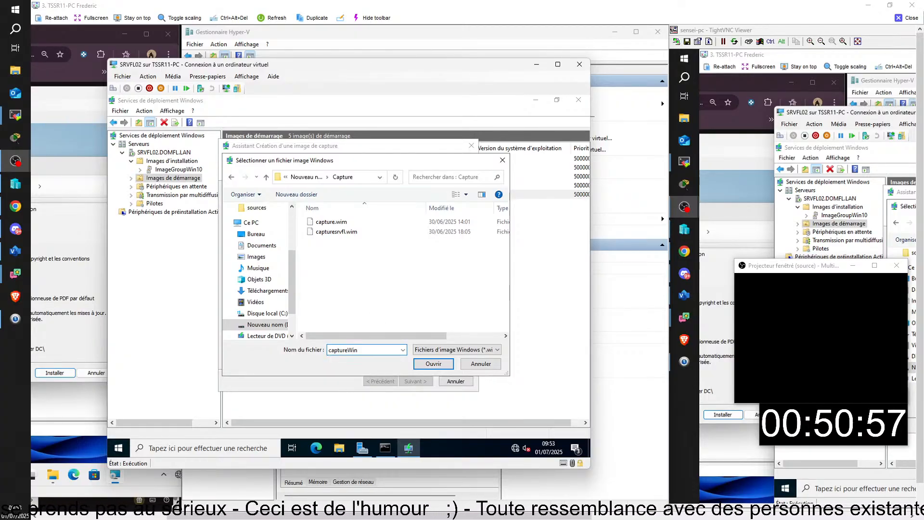
pyautogui.write('11')
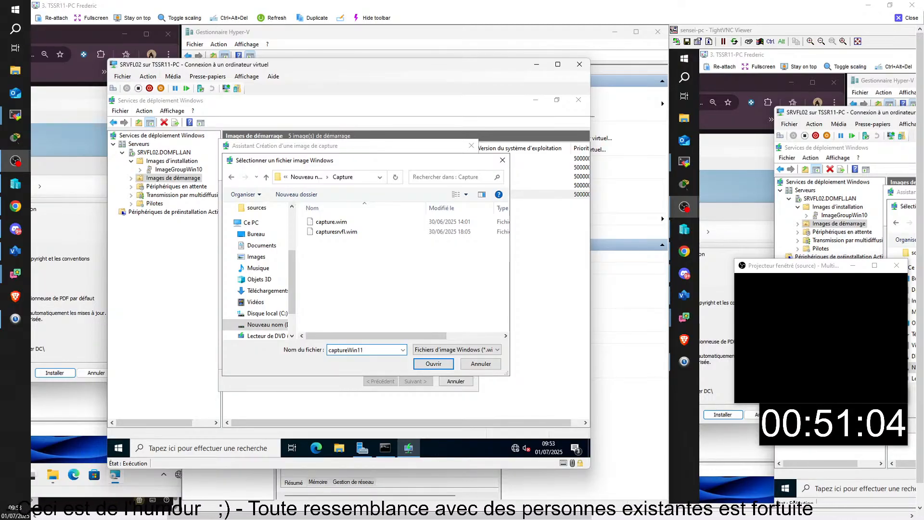
pyautogui.click(433, 365)
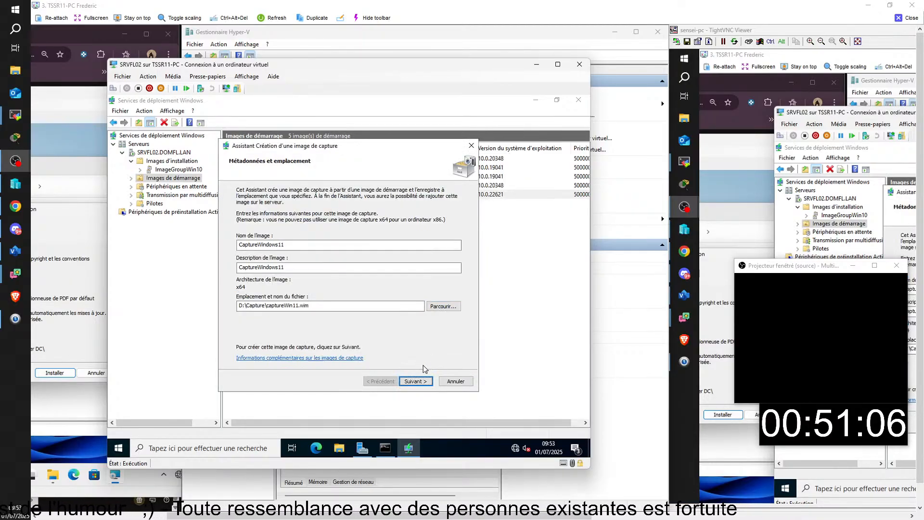
pyautogui.click(415, 381)
# Return to the CLIFL03 virtual machine and start the Adobe Acrobat Reader DC installation in its default folder.
pyautogui.moveTo(32, 93); pyautogui.dragTo(238, 63)
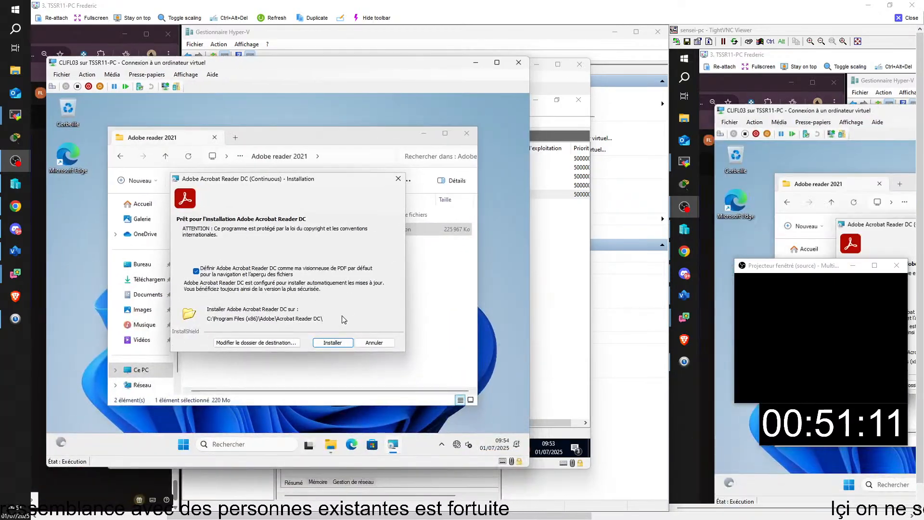
pyautogui.click(333, 342)
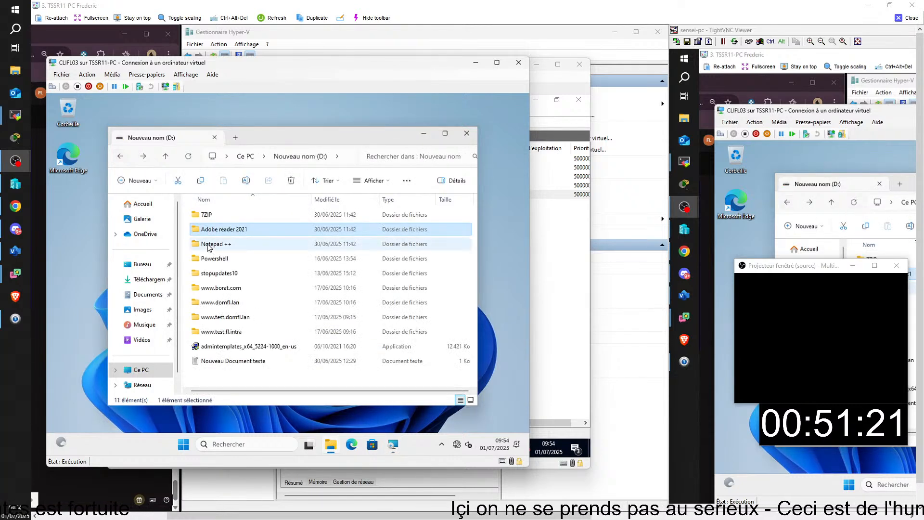
# Run npp.8.4.7.Installer.x86 from the Notepad ++ folder, accept the licence terms and start the installation with the default components.
pyautogui.doubleClick(208, 244)
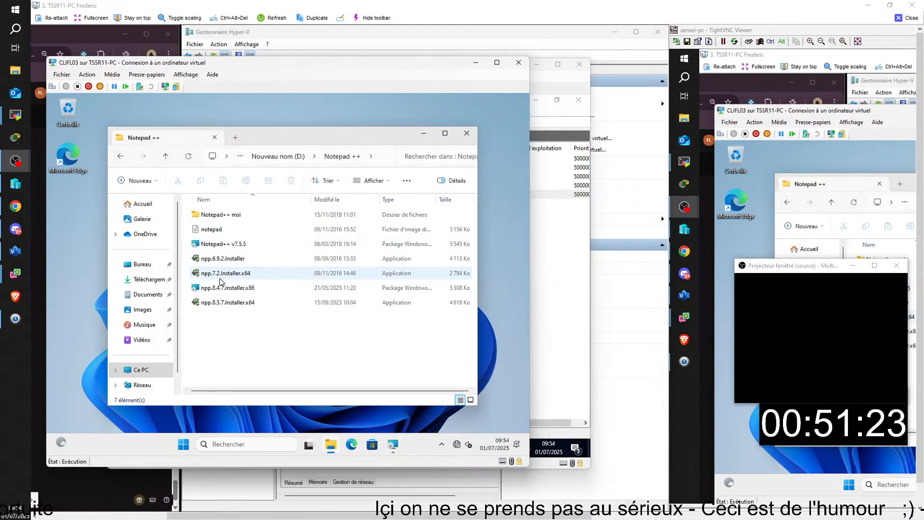
pyautogui.doubleClick(219, 288)
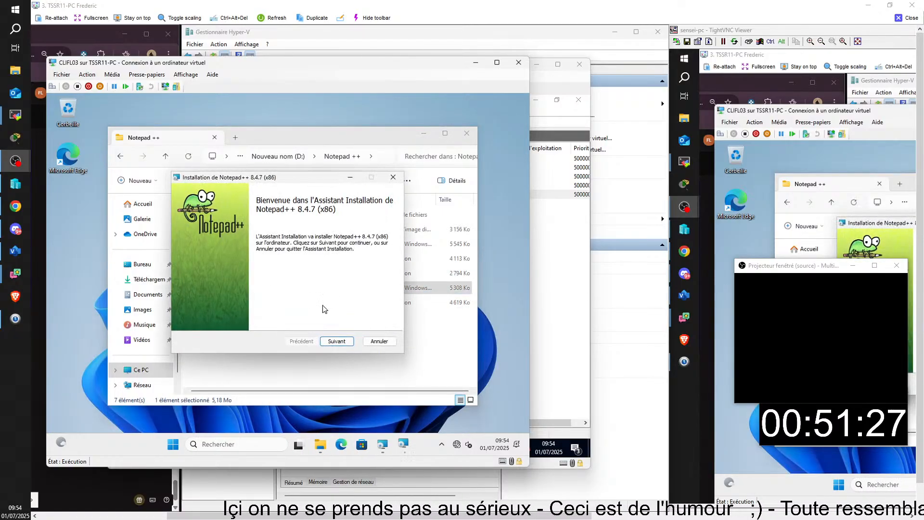
pyautogui.click(337, 342)
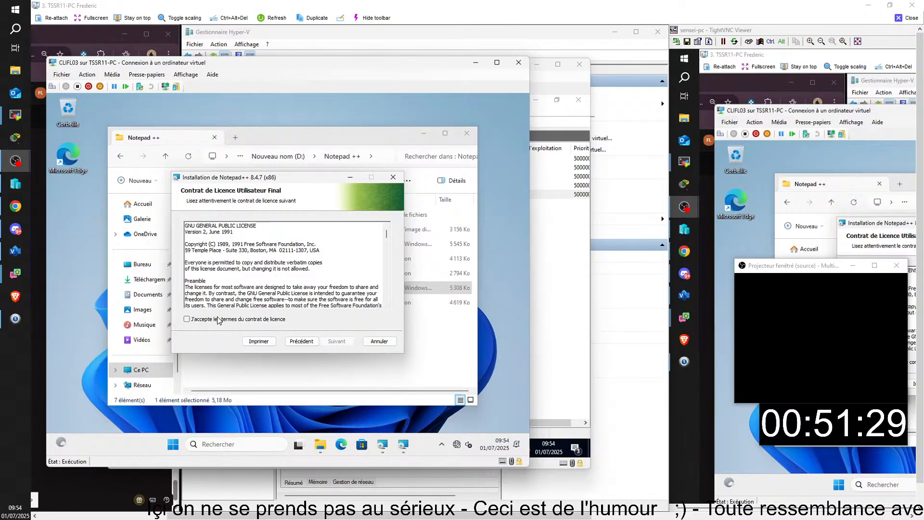
pyautogui.click(213, 321)
pyautogui.click(343, 341)
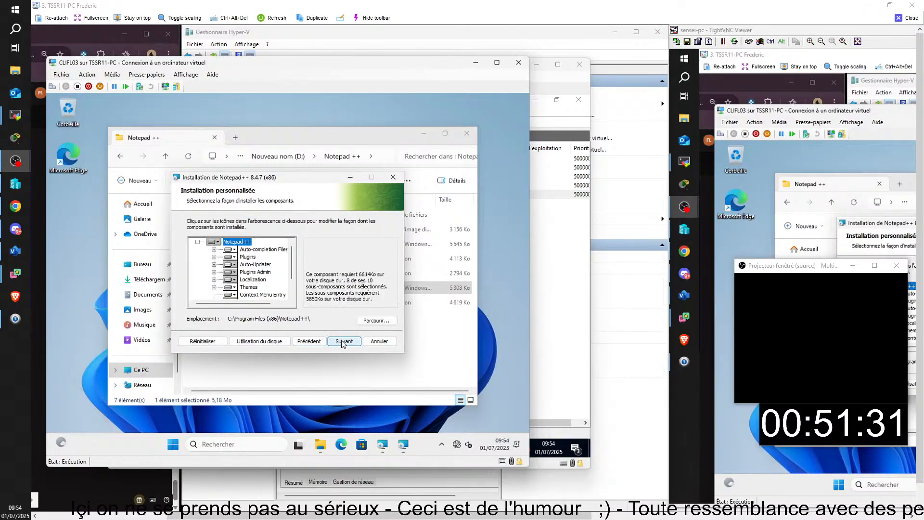
pyautogui.click(343, 341)
pyautogui.click(342, 341)
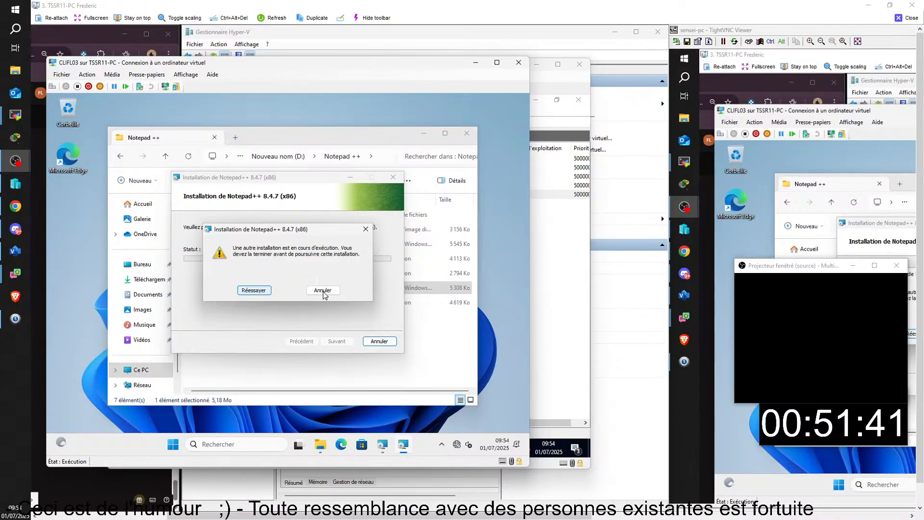
# Finish the Adobe Acrobat Reader DC installation and close its installer.
pyautogui.click(377, 442)
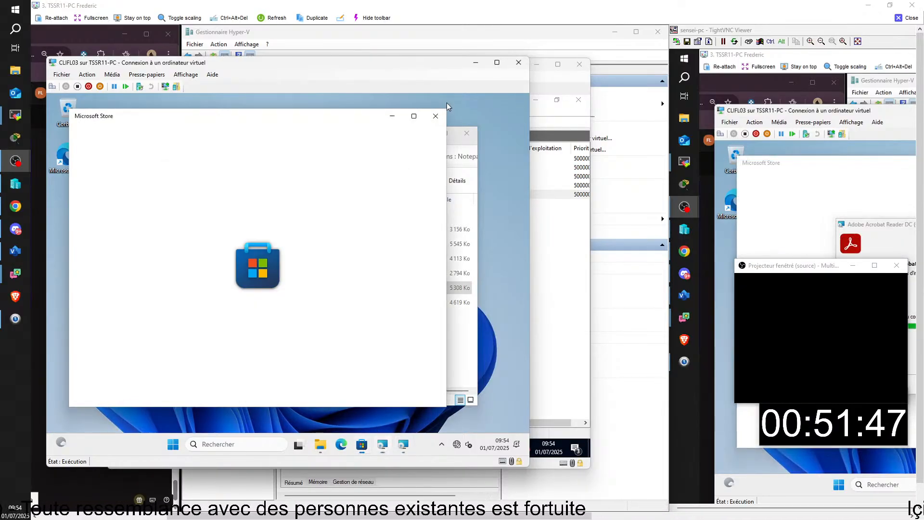
pyautogui.click(435, 115)
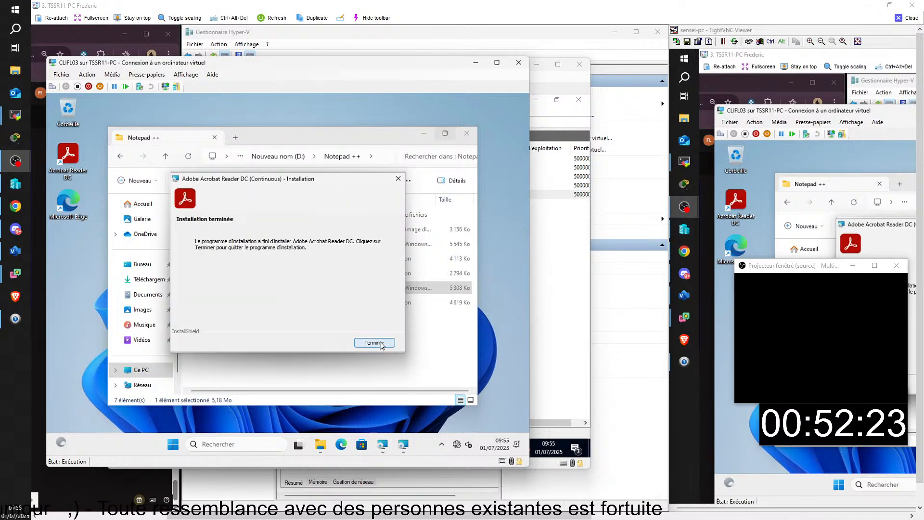
pyautogui.click(374, 343)
# Retry the Notepad++ 8.4.7 installation, allow it to make changes, finish it, and close Notepad++ and File Explorer.
pyautogui.click(253, 291)
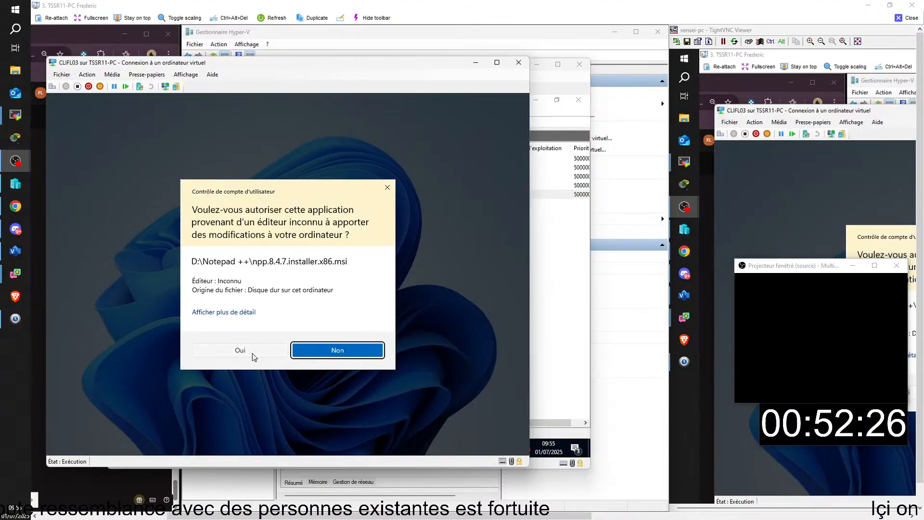
pyautogui.click(252, 354)
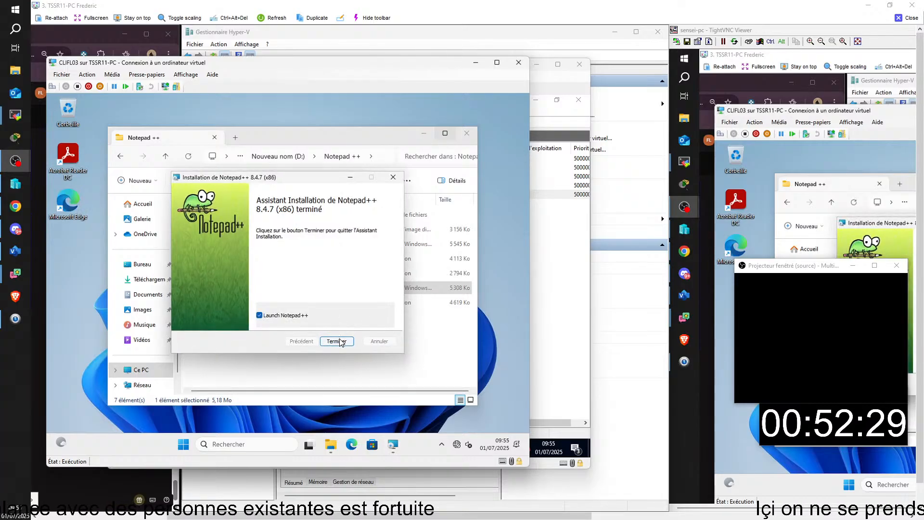
pyautogui.click(337, 341)
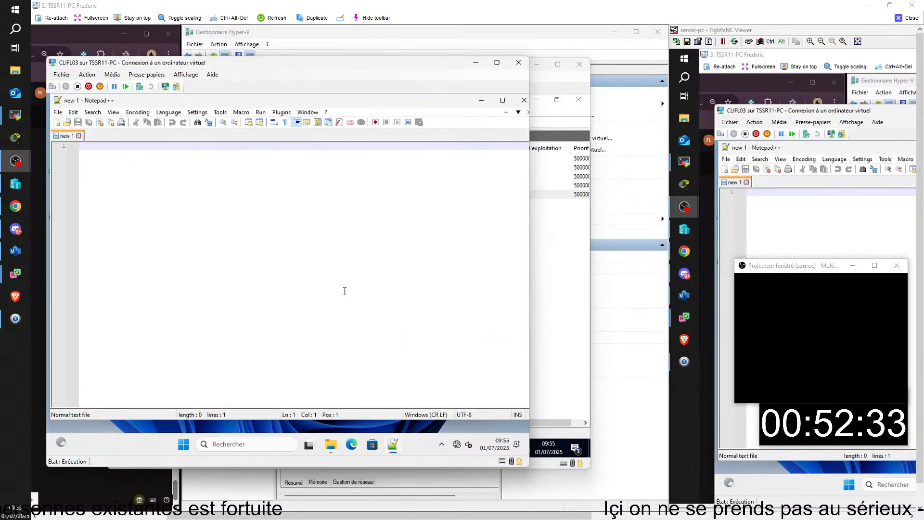
pyautogui.click(525, 100)
pyautogui.click(469, 132)
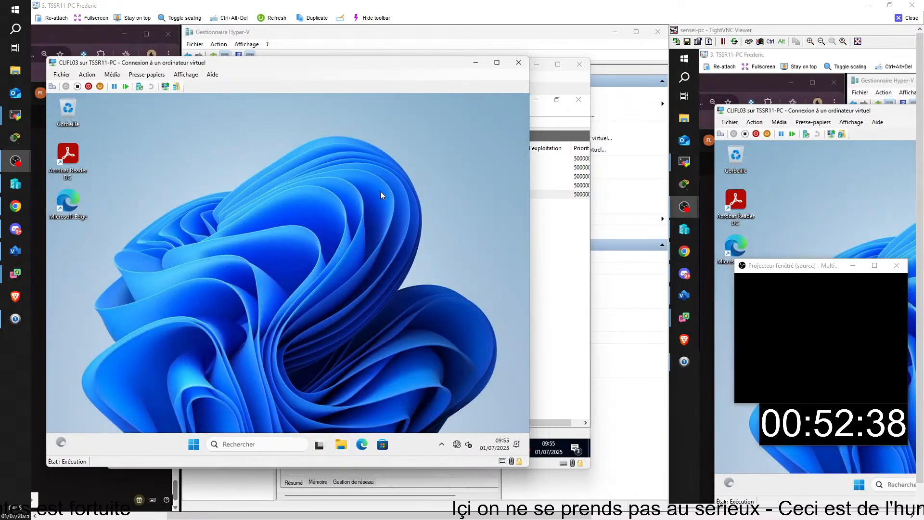
# Open Windows Defender Firewall with Advanced Security by running WF.MSC, sort the inbound rules and select a file and printer sharing rule.
pyautogui.press('super+r')
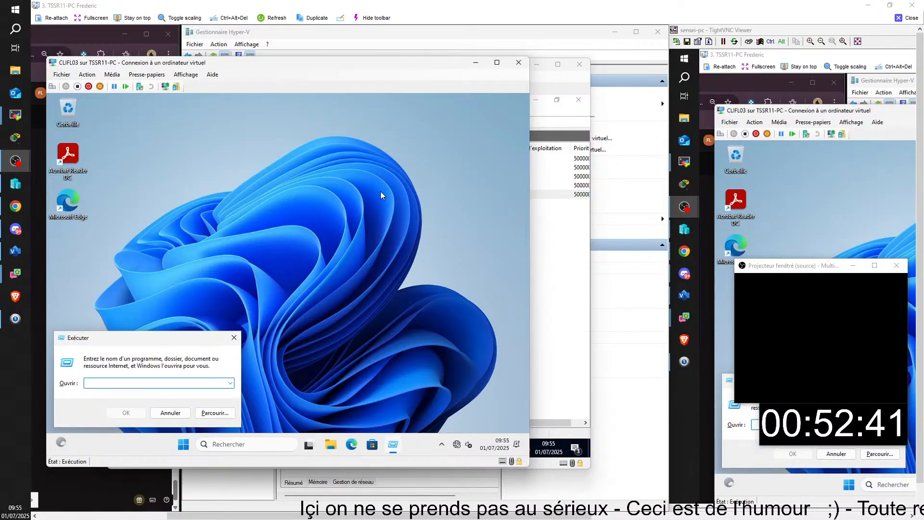
pyautogui.write('WF.')
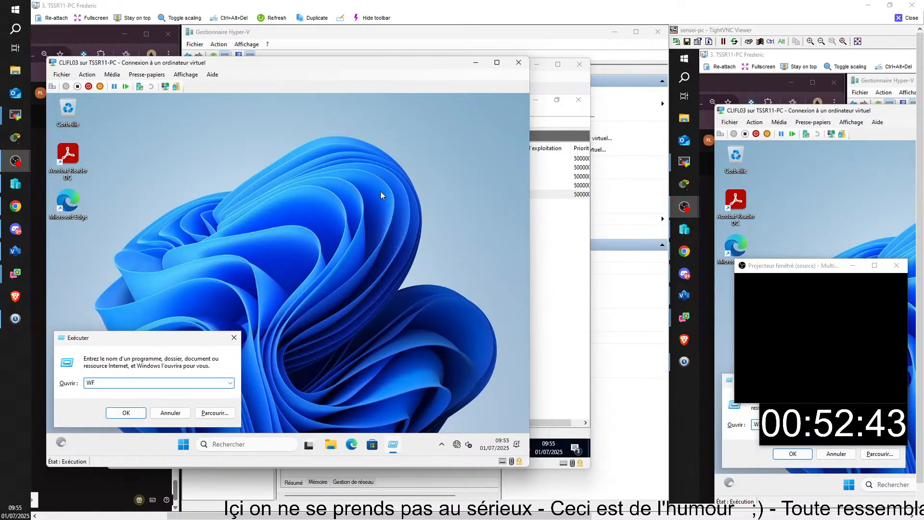
pyautogui.write('MSC')
pyautogui.press('Return')
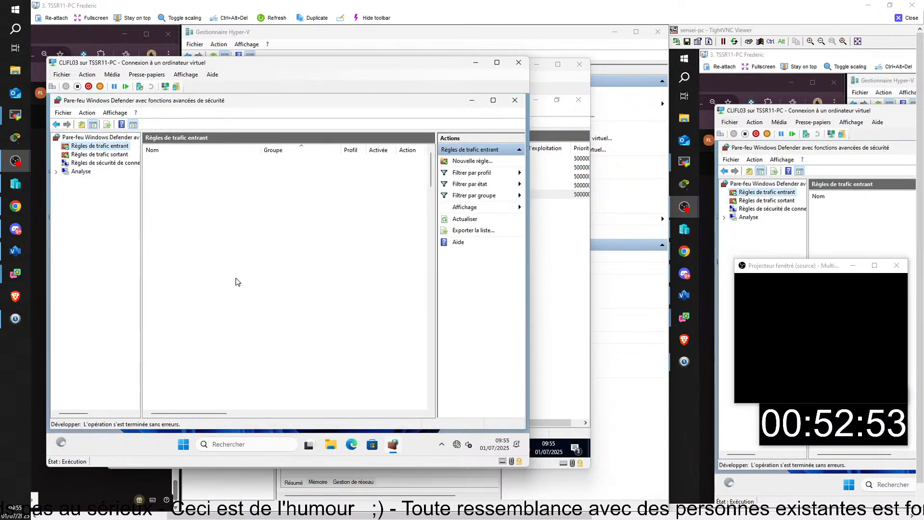
pyautogui.moveTo(205, 411); pyautogui.dragTo(168, 415)
pyautogui.click(339, 150)
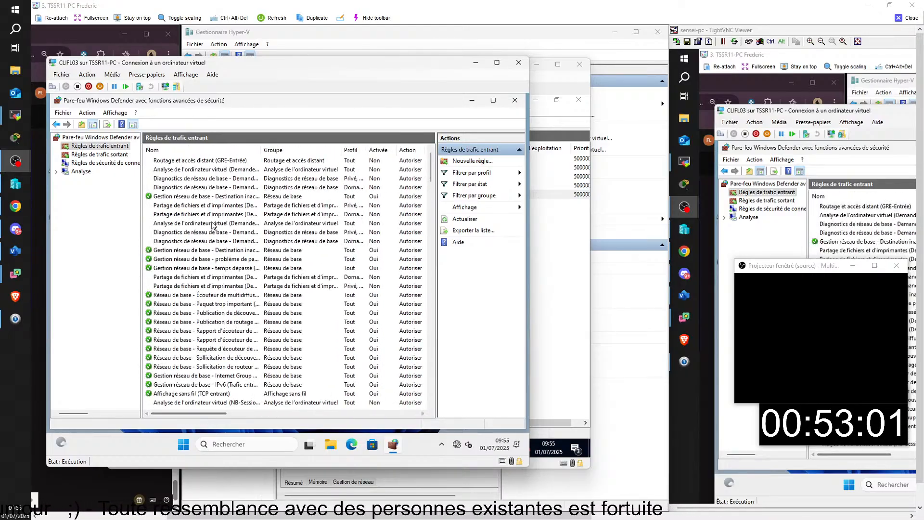
pyautogui.click(192, 216)
# Close the TSSR11-PC remote view and maximize the TSSR08-PC remote view.
pyautogui.click(908, 22)
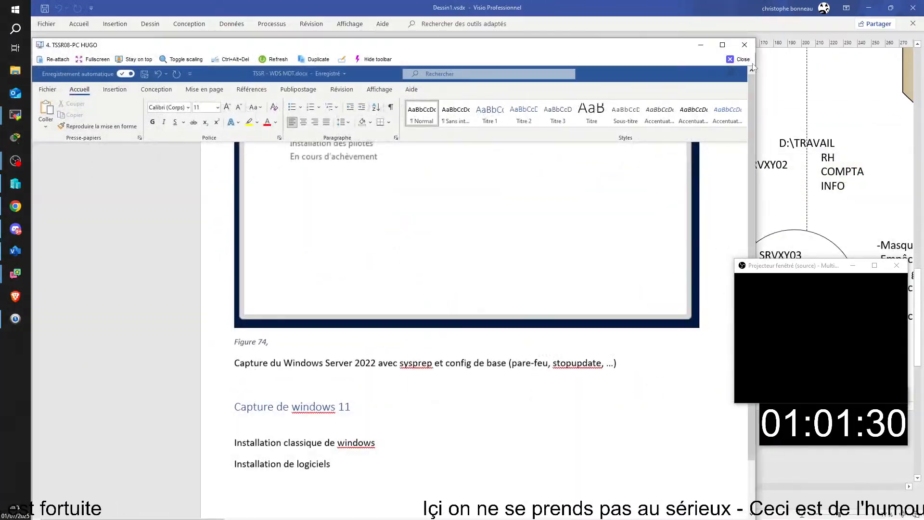
pyautogui.click(722, 45)
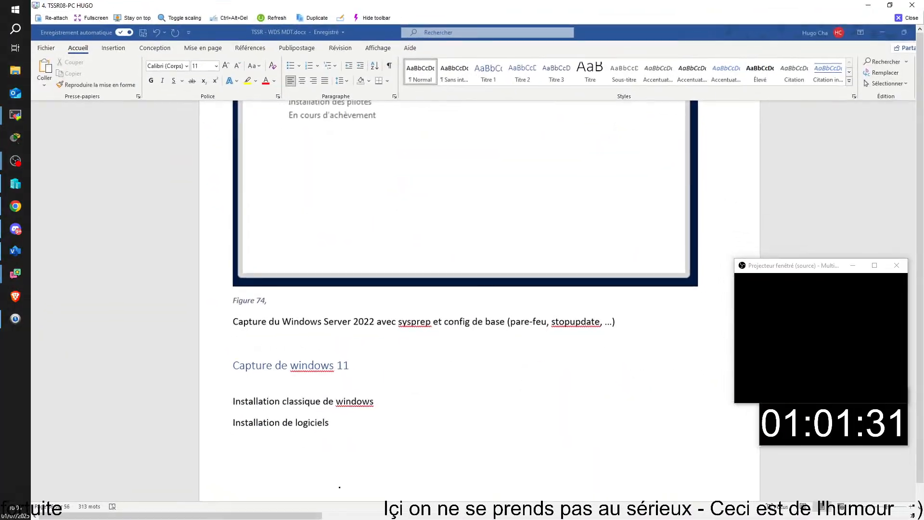
pyautogui.moveTo(160, 517); pyautogui.dragTo(247, 518)
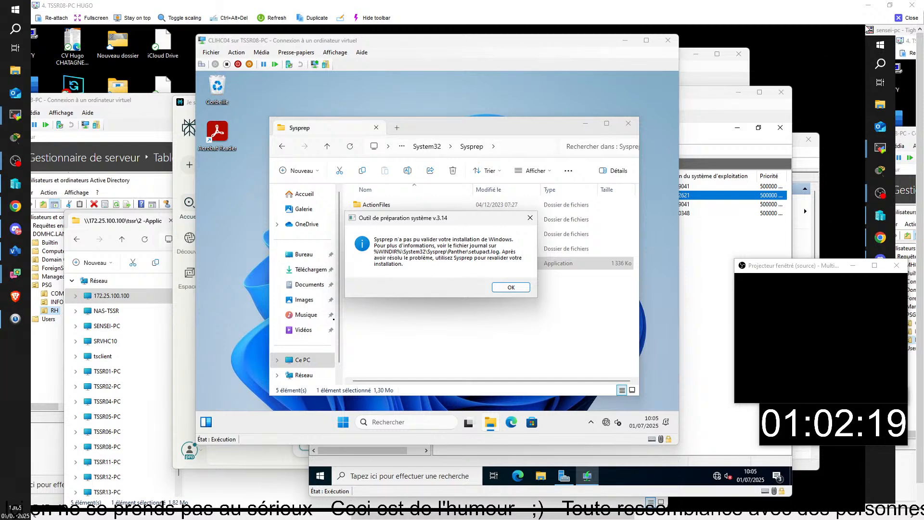
# Dismiss the Sysprep validation message on CLIHC04, open the setupact log in Sysprep's Panther folder and examine its error entries.
pyautogui.click(511, 288)
pyautogui.doubleClick(371, 250)
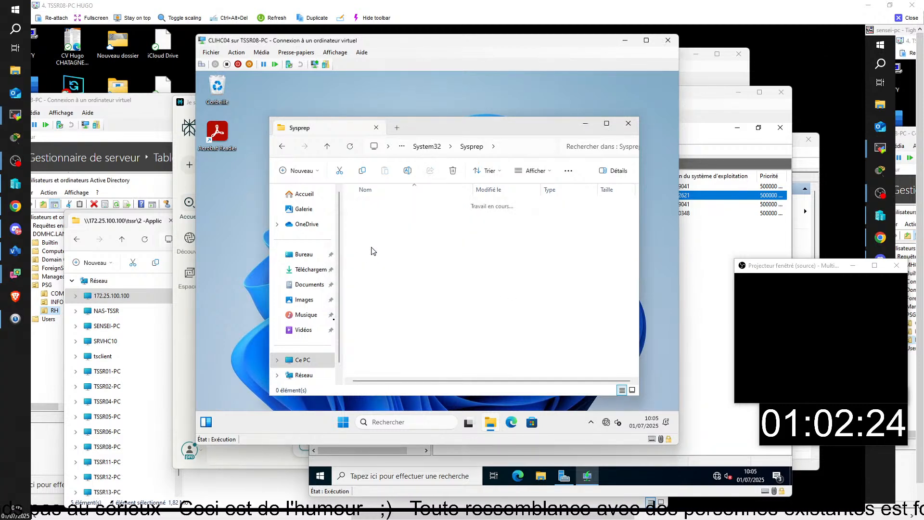
pyautogui.doubleClick(378, 234)
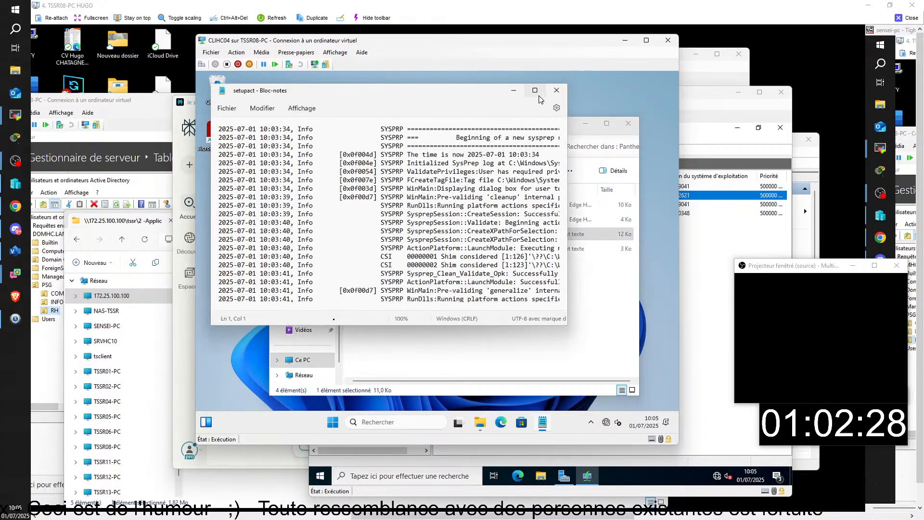
pyautogui.click(535, 90)
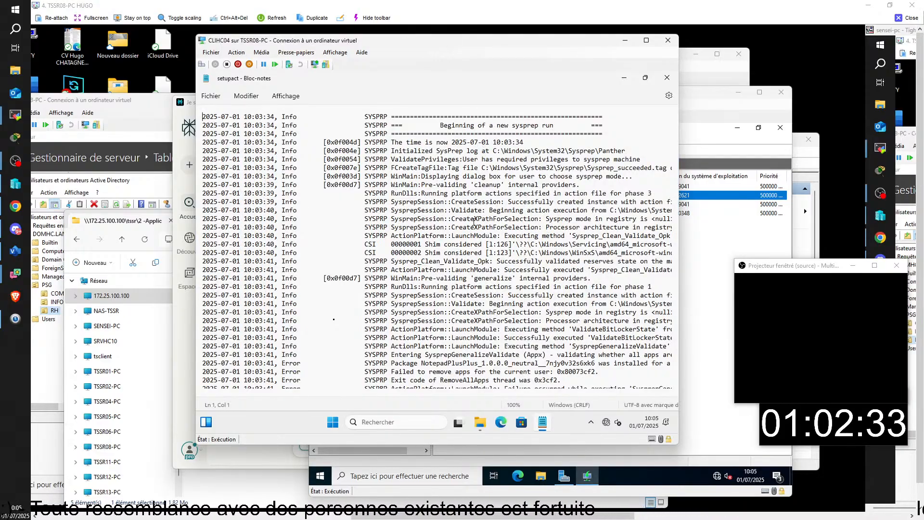
pyautogui.scroll(-10, 466, 216)
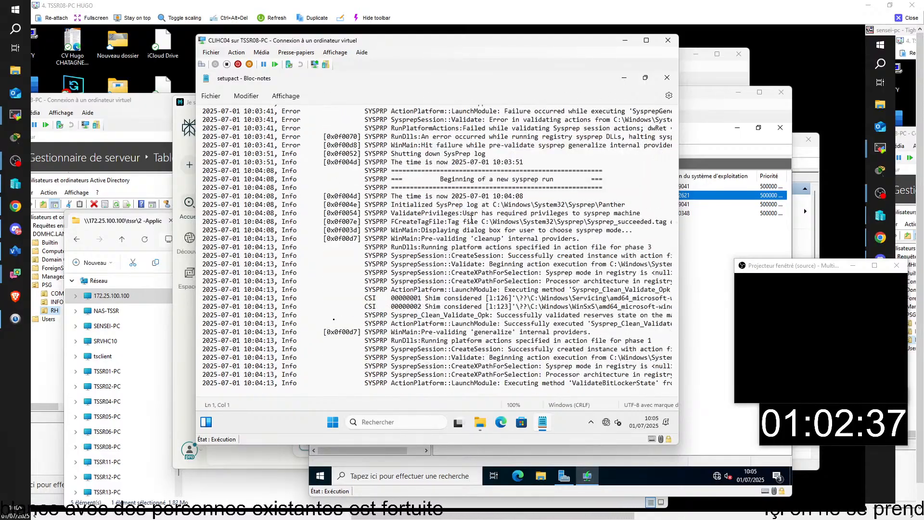
pyautogui.scroll(2, 472, 220)
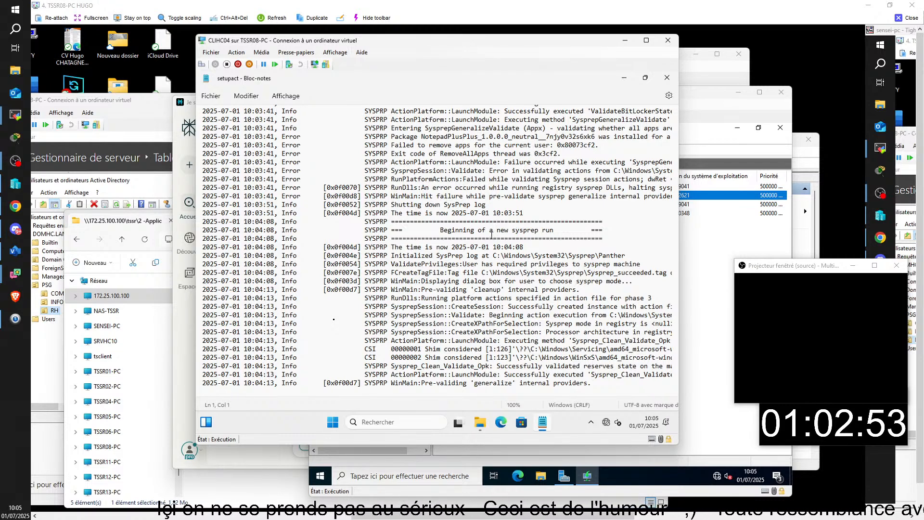
pyautogui.scroll(-7, 490, 226)
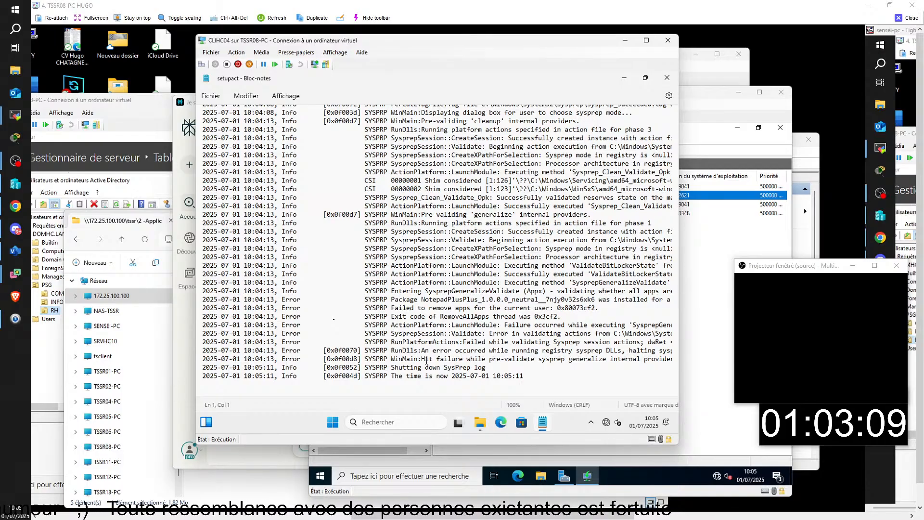
pyautogui.moveTo(418, 394)
pyautogui.mouseDown()
pyautogui.moveTo(642, 402)
pyautogui.moveTo(420, 397)
pyautogui.moveTo(425, 385)
pyautogui.mouseUp()
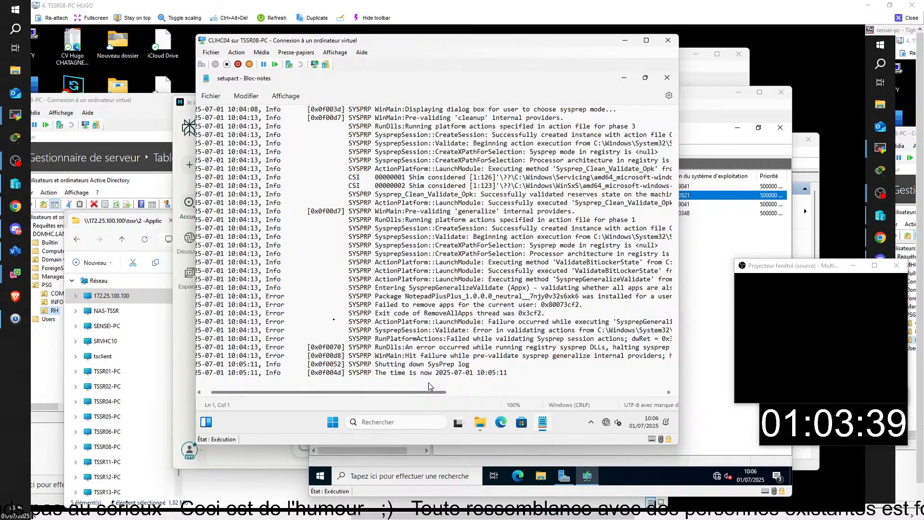
# Read the Notepad++ package error lines in CLIHC04's setupact log and close the log.
pyautogui.hscroll(2, 426, 383)
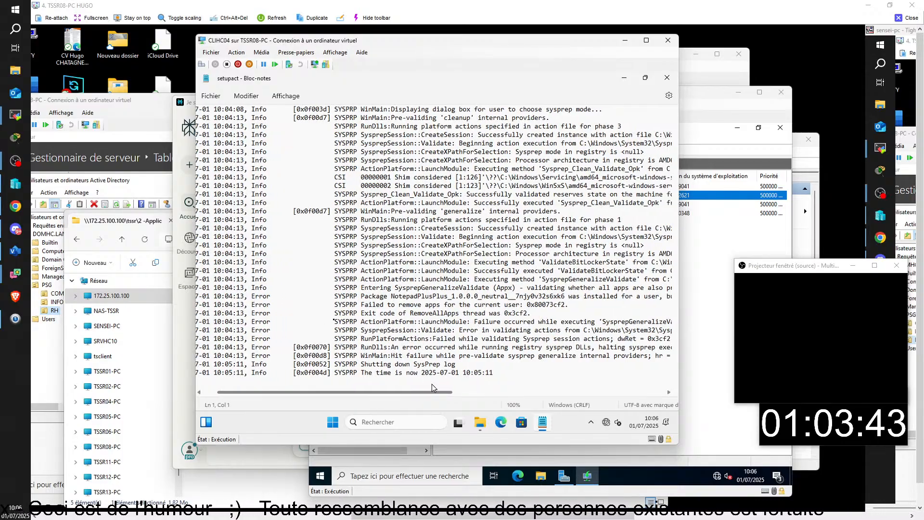
pyautogui.moveTo(432, 389); pyautogui.dragTo(436, 389)
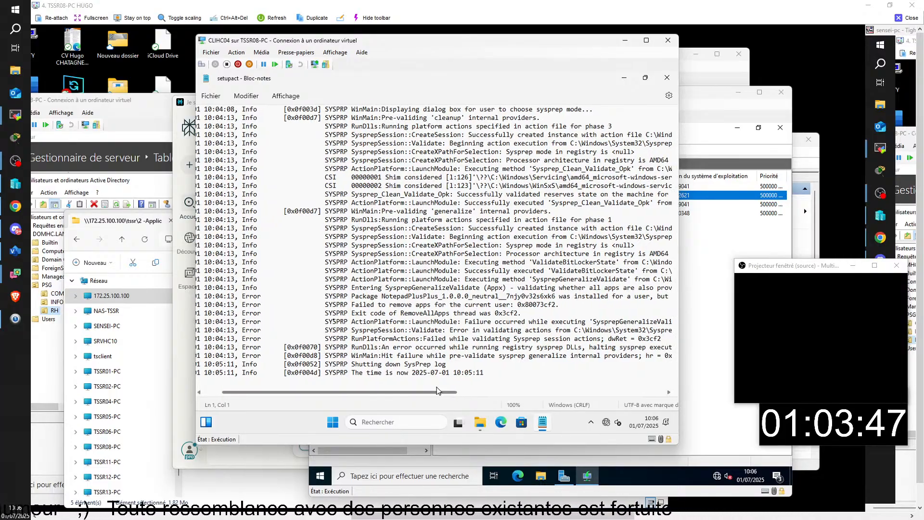
pyautogui.moveTo(436, 390); pyautogui.dragTo(440, 393)
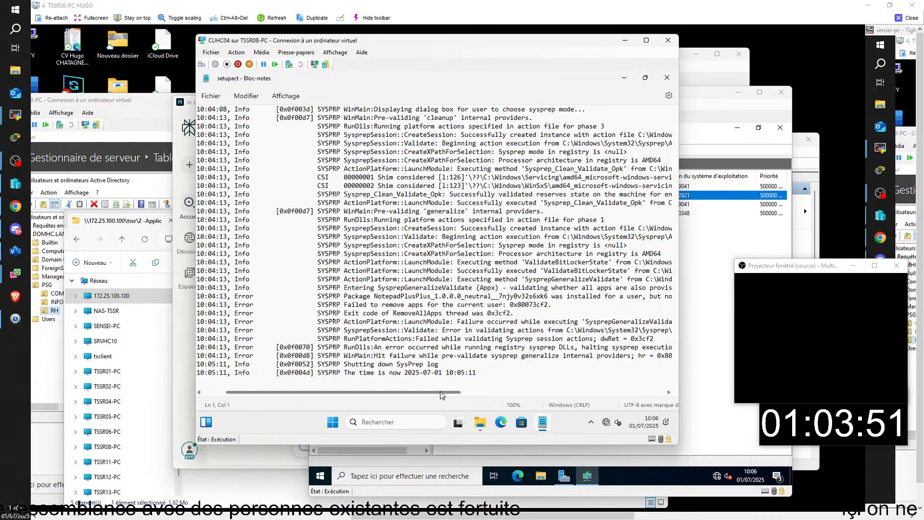
pyautogui.moveTo(440, 393); pyautogui.dragTo(402, 393)
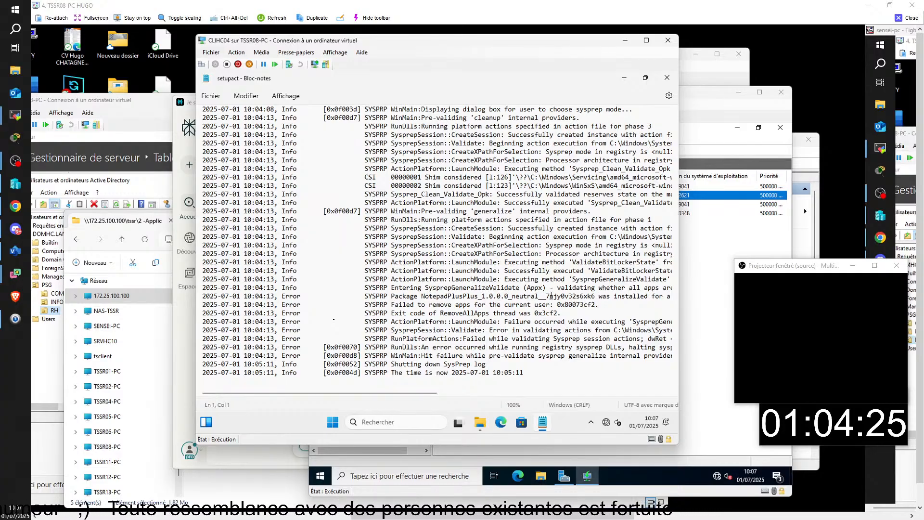
pyautogui.click(667, 79)
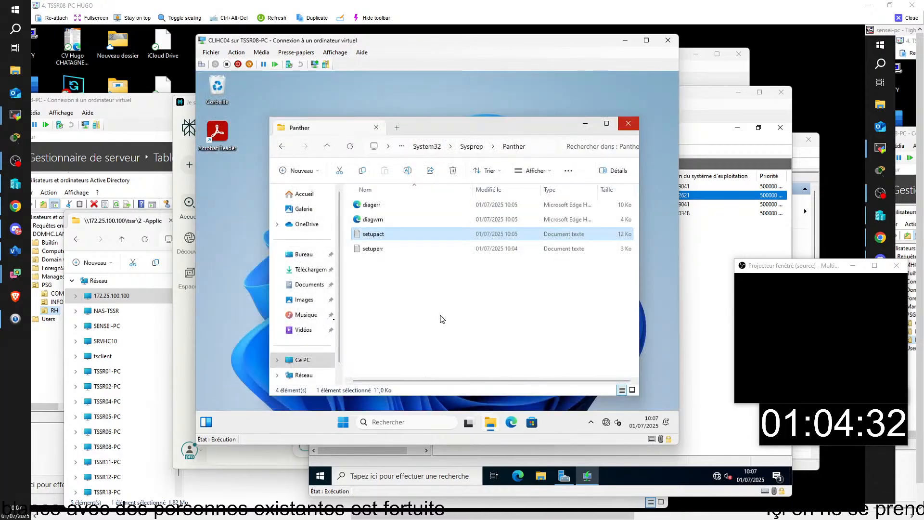
# Open the installed applications list on CLIHC04 and search it for "note".
pyautogui.press('super')
pyautogui.write('applica')
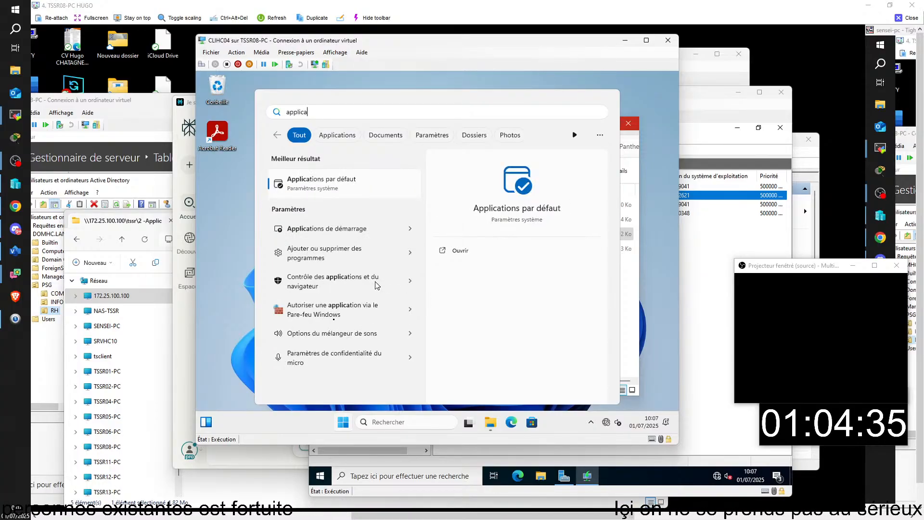
pyautogui.click(311, 252)
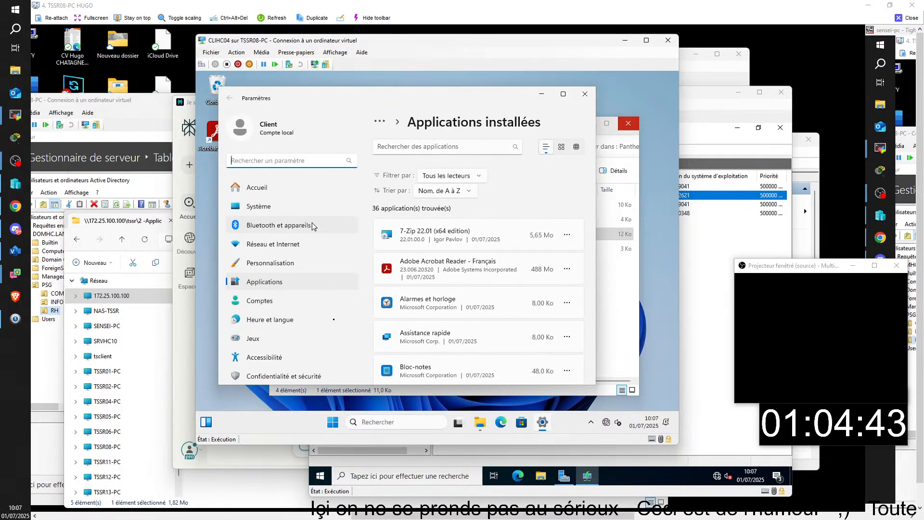
pyautogui.click(412, 145)
pyautogui.write('note')
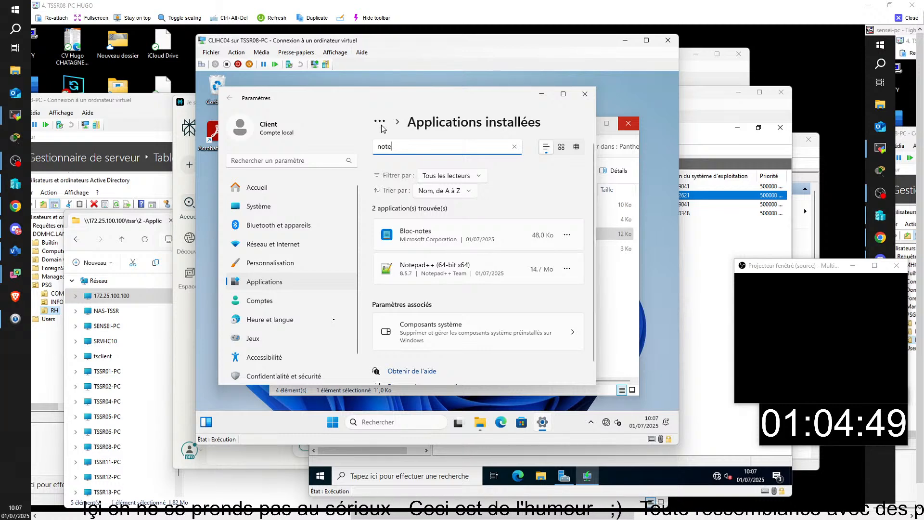
# Uninstall Notepad++ (64-bit x64) 8.5.7, allowing changes and discarding its custom settings, and close Settings.
pyautogui.click(568, 270)
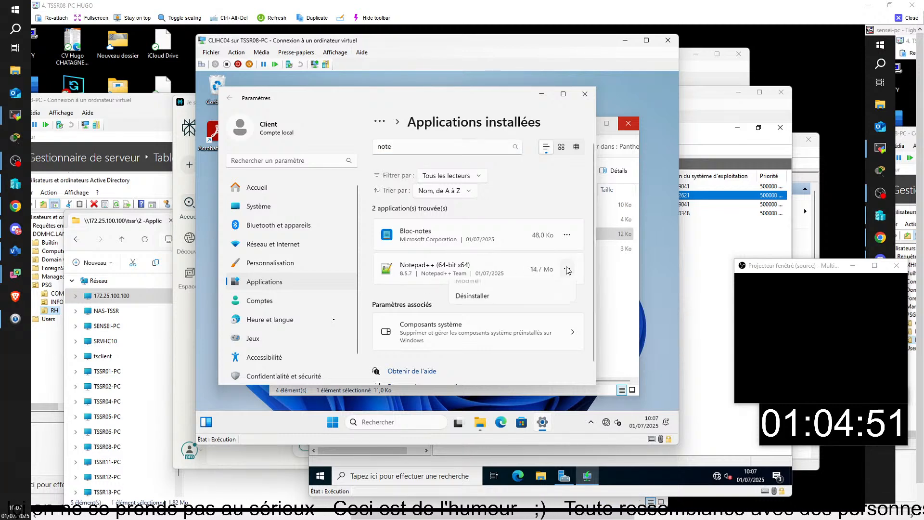
pyautogui.click(480, 304)
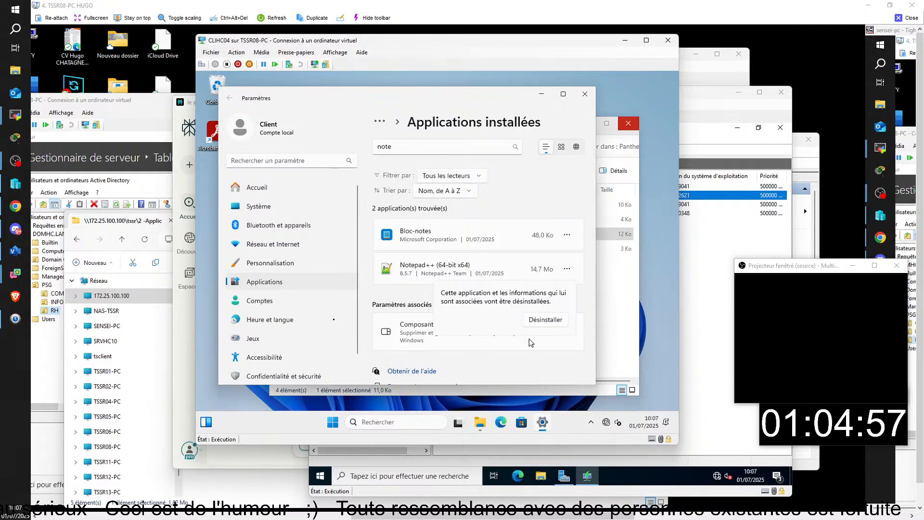
pyautogui.click(534, 322)
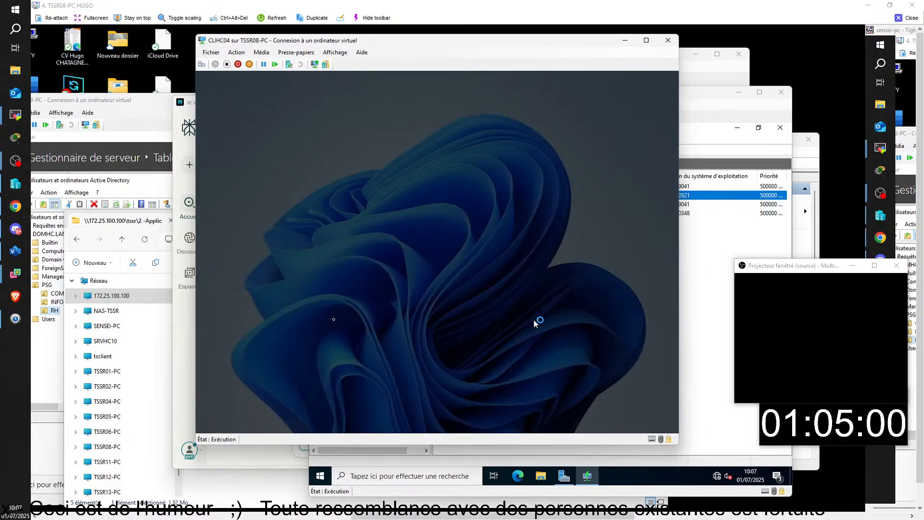
pyautogui.click(384, 330)
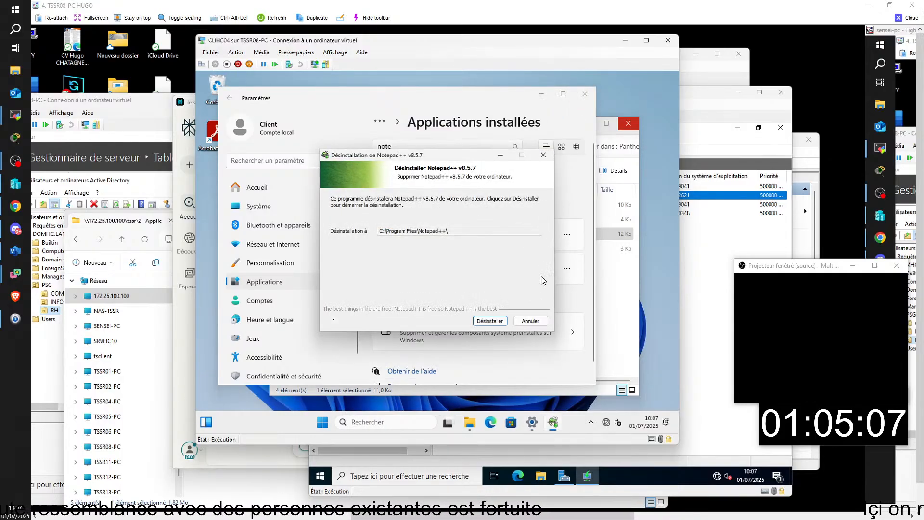
pyautogui.click(490, 321)
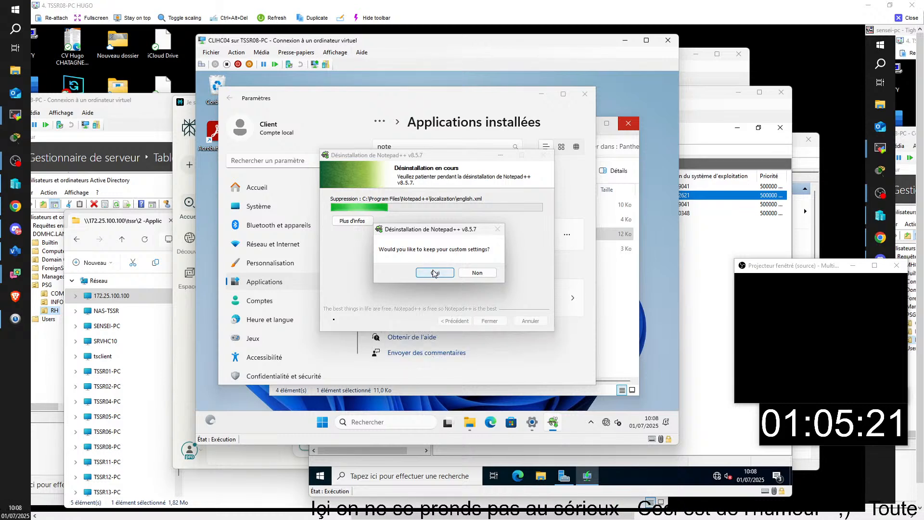
pyautogui.click(490, 273)
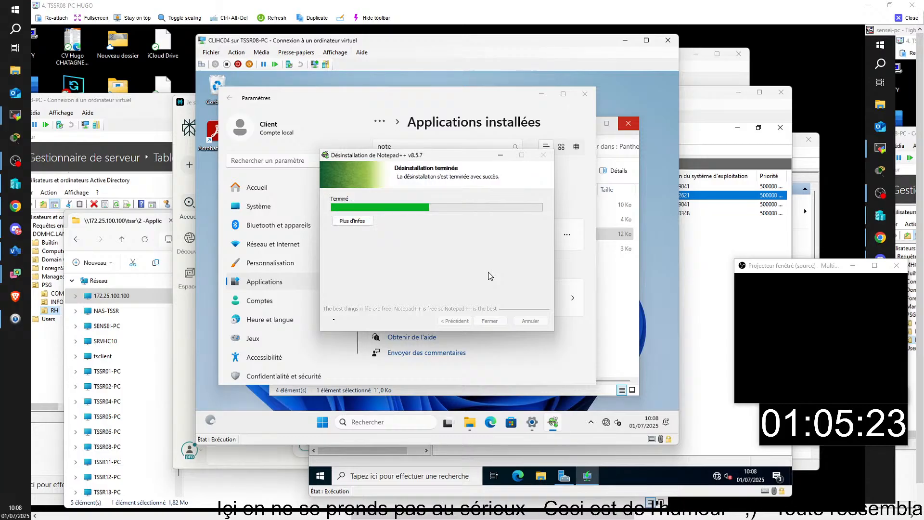
pyautogui.click(490, 320)
pyautogui.click(586, 96)
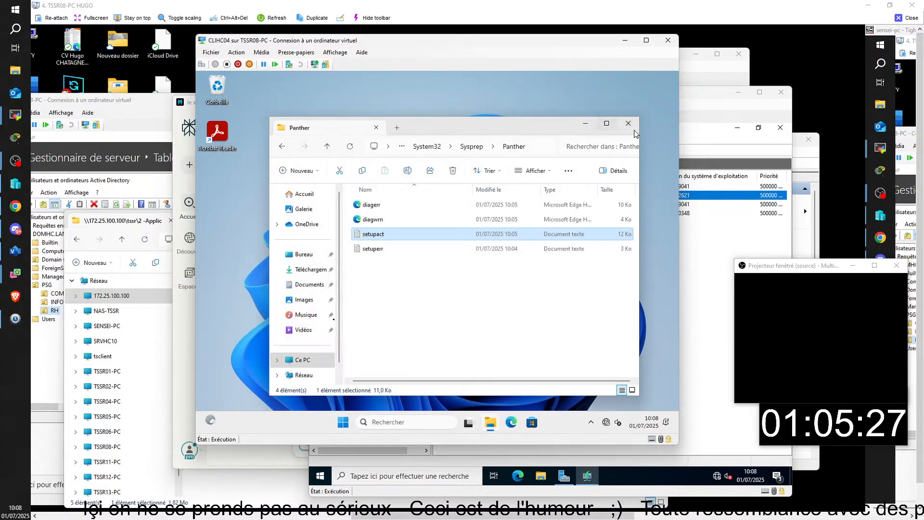
# Launch Sysprep from its System32 folder in OOBE mode with Généraliser enabled and the shutdown option Arrêter le système.
pyautogui.click(327, 147)
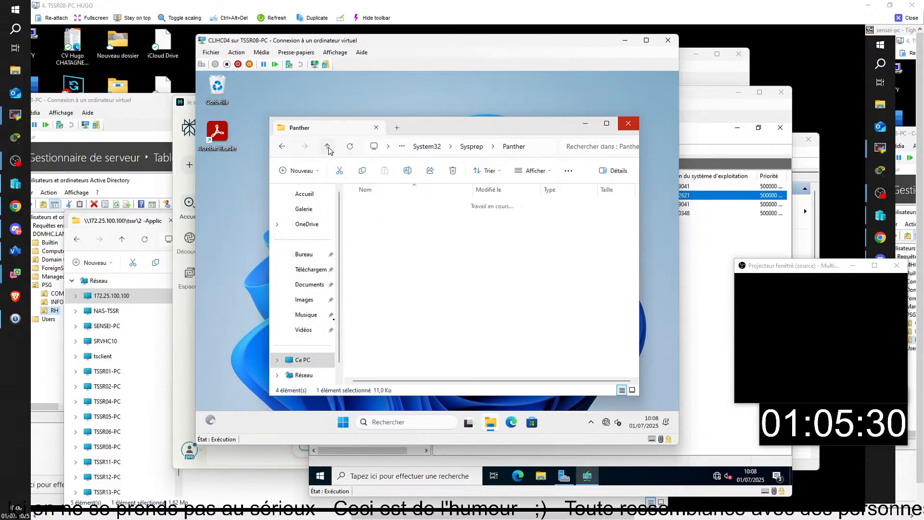
pyautogui.doubleClick(369, 263)
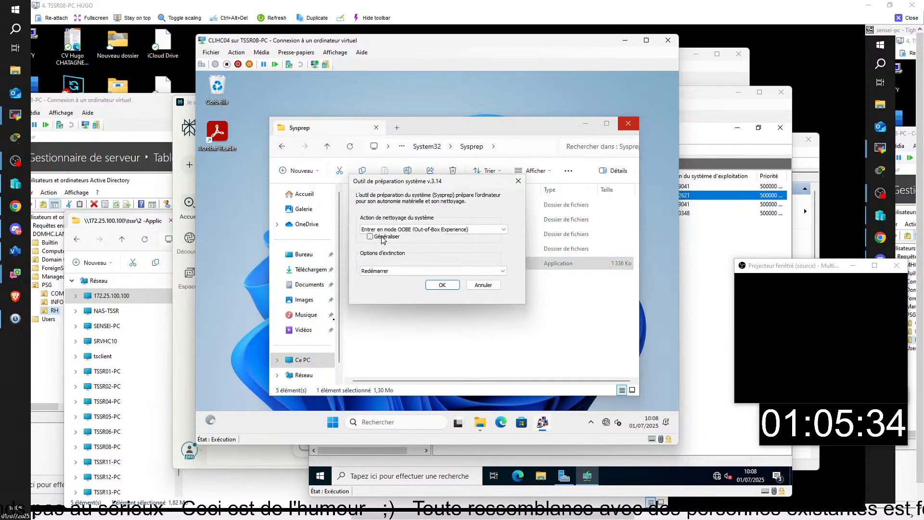
pyautogui.click(381, 231)
pyautogui.click(381, 267)
pyautogui.click(370, 237)
pyautogui.click(373, 271)
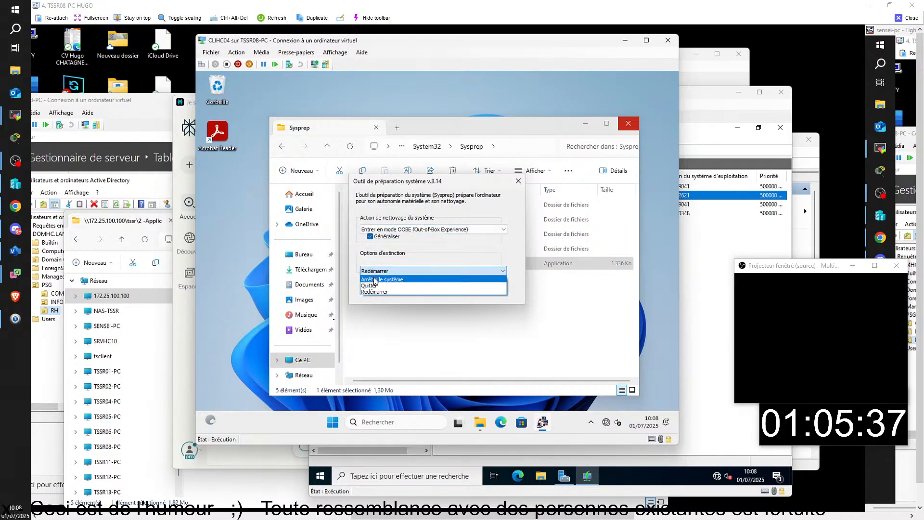
pyautogui.click(376, 280)
pyautogui.click(446, 286)
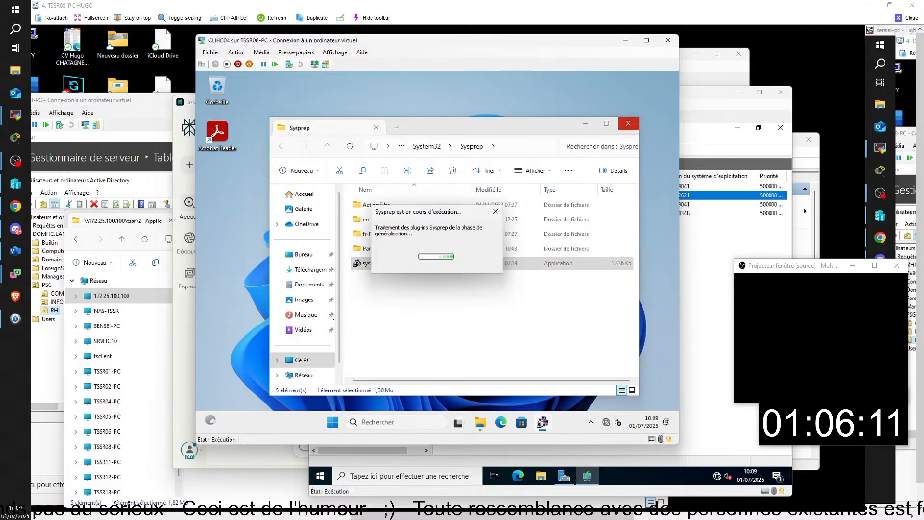
# Browse the network share's 2 -Application folder to Notepad ++, check the npp.8.5.7.Installer.x64.exe installer, and close File Explorer.
pyautogui.click(289, 502)
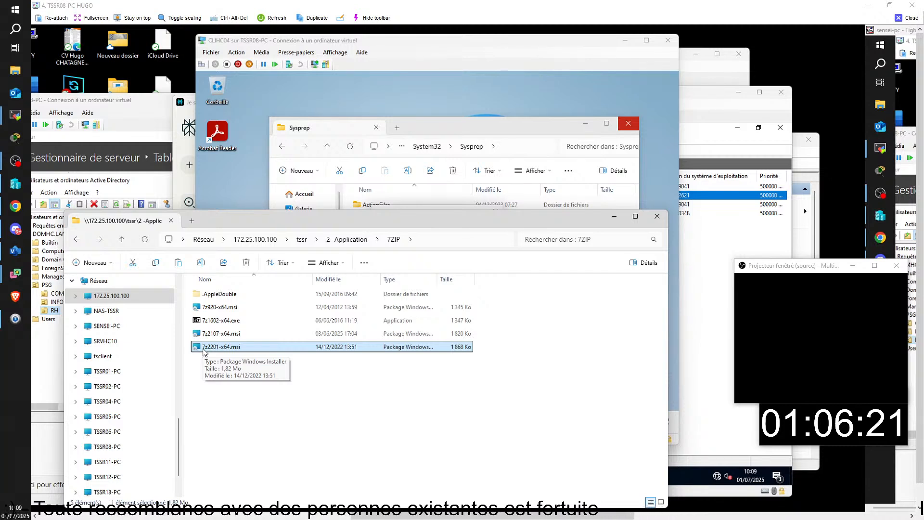
pyautogui.click(122, 240)
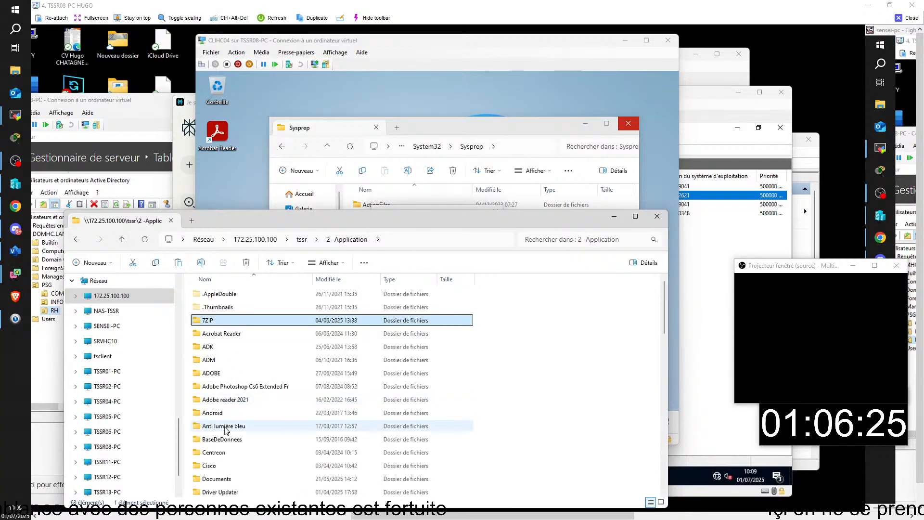
pyautogui.click(224, 429)
pyautogui.press('n')
pyautogui.doubleClick(220, 318)
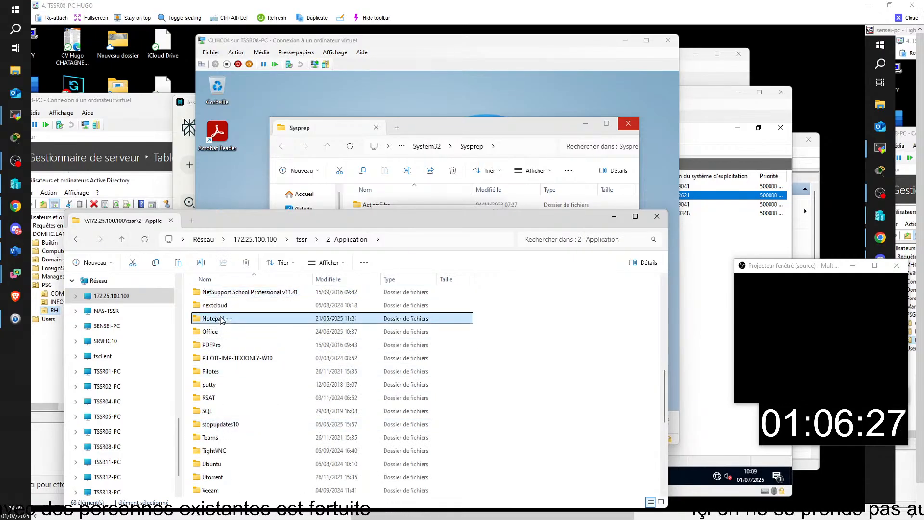
pyautogui.click(222, 386)
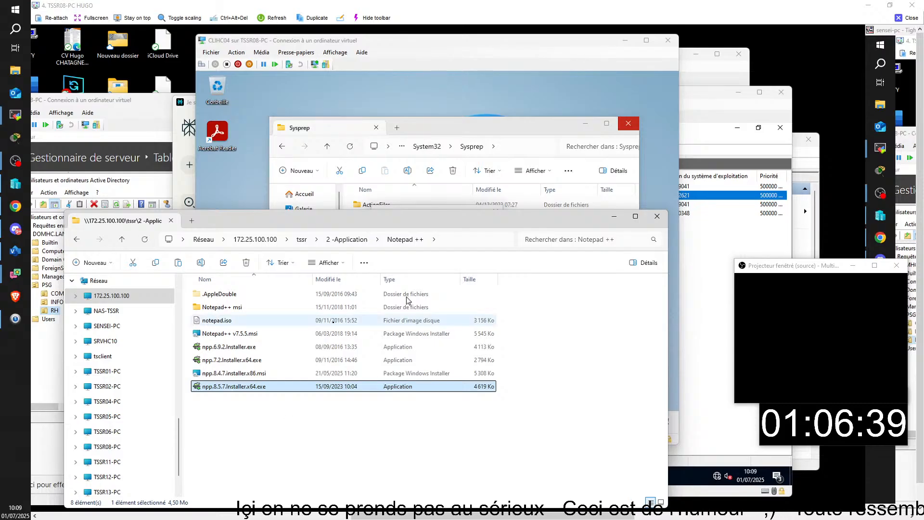
pyautogui.click(656, 218)
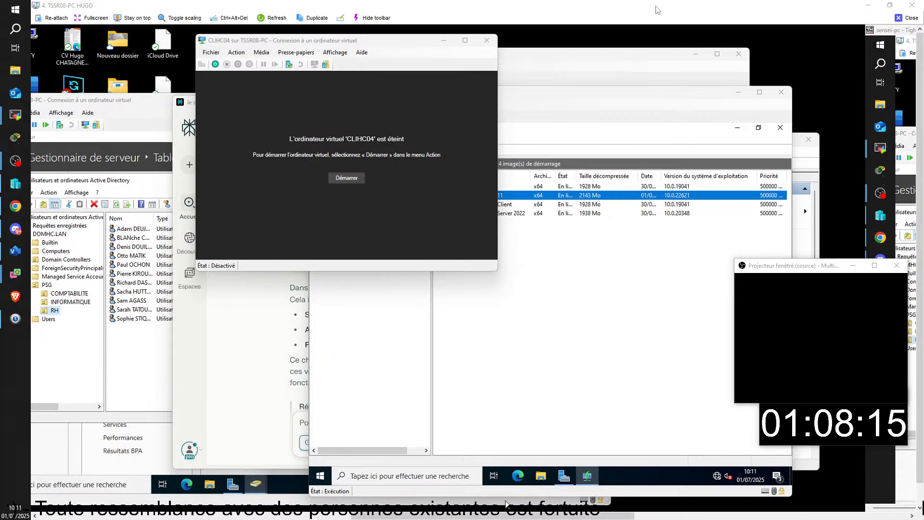
# Close the TSSR08-PC remote view and switch to the CLIAV03 virtual machine in the TSSR12-PC remote view.
pyautogui.click(909, 18)
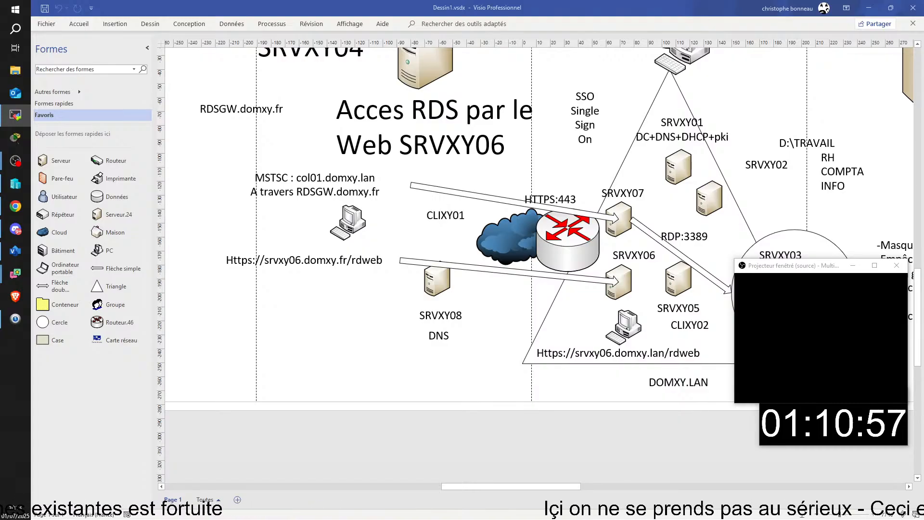
pyautogui.hotkey('alt', 'Tab')
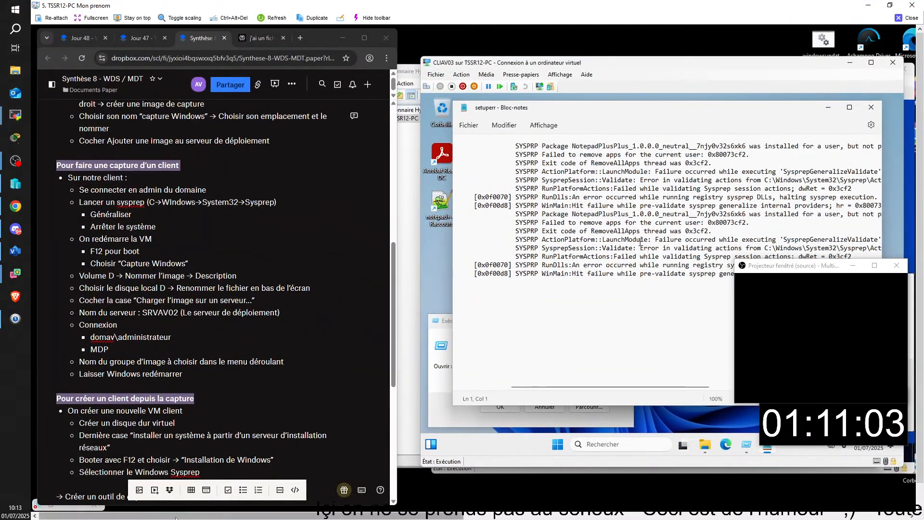
pyautogui.moveTo(315, 515); pyautogui.dragTo(425, 516)
# Enlarge the setuperr log on CLIAV03, move the projector window off it, and examine the Notepad++ package error.
pyautogui.moveTo(518, 146); pyautogui.dragTo(695, 147)
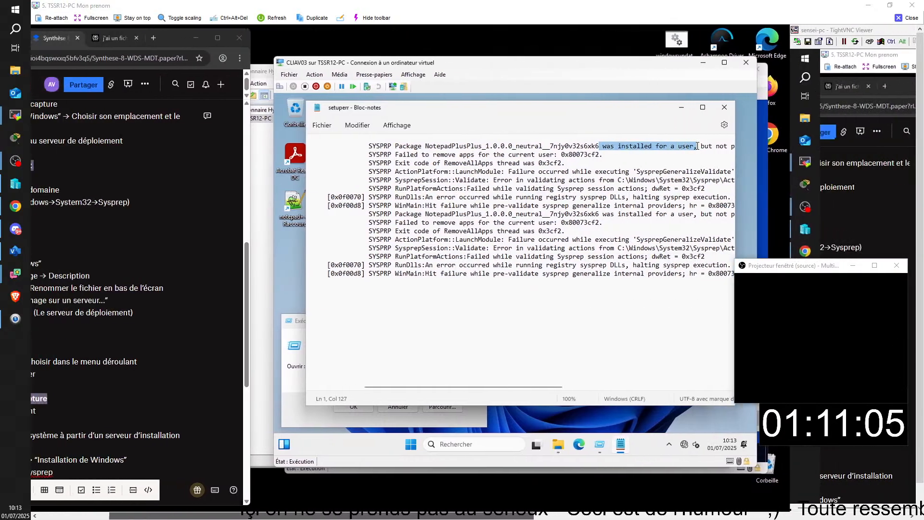
pyautogui.click(591, 329)
pyautogui.moveTo(564, 387); pyautogui.dragTo(637, 390)
pyautogui.moveTo(568, 105); pyautogui.dragTo(536, 99)
pyautogui.moveTo(754, 403); pyautogui.dragTo(810, 435)
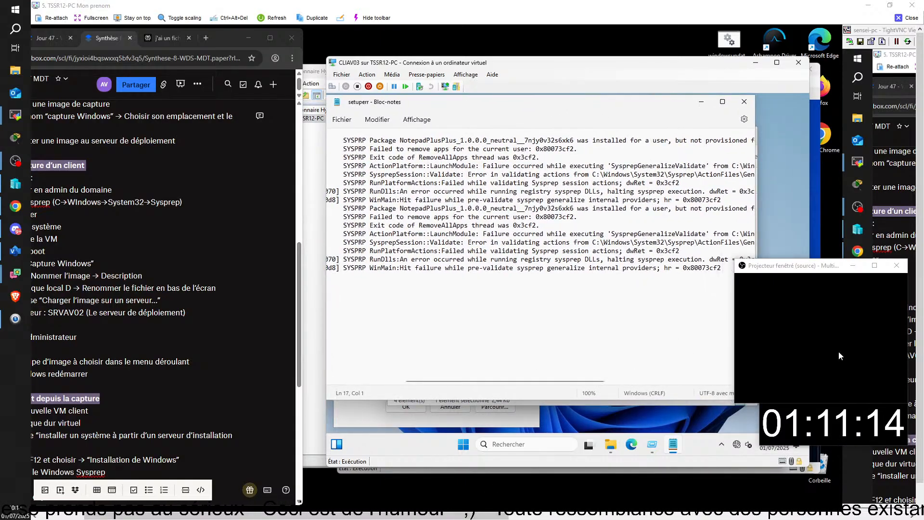
pyautogui.moveTo(800, 268); pyautogui.dragTo(101, 283)
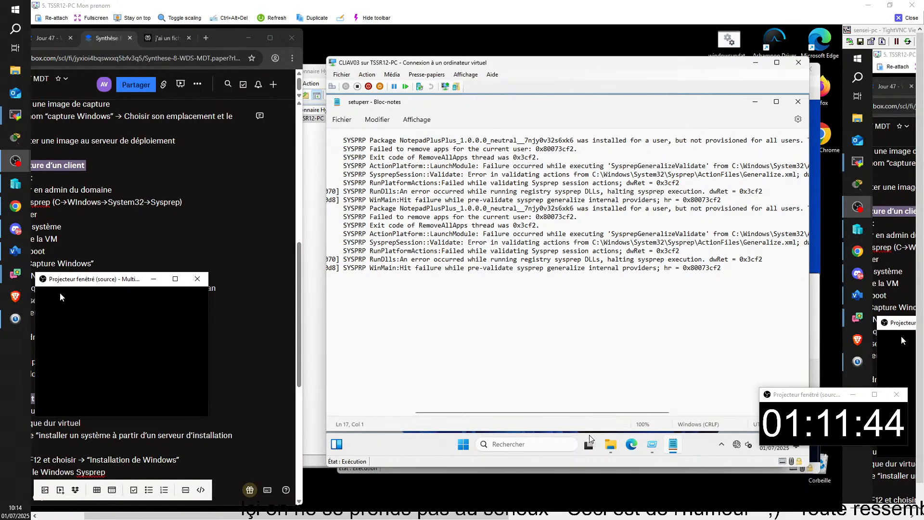
pyautogui.moveTo(607, 448)
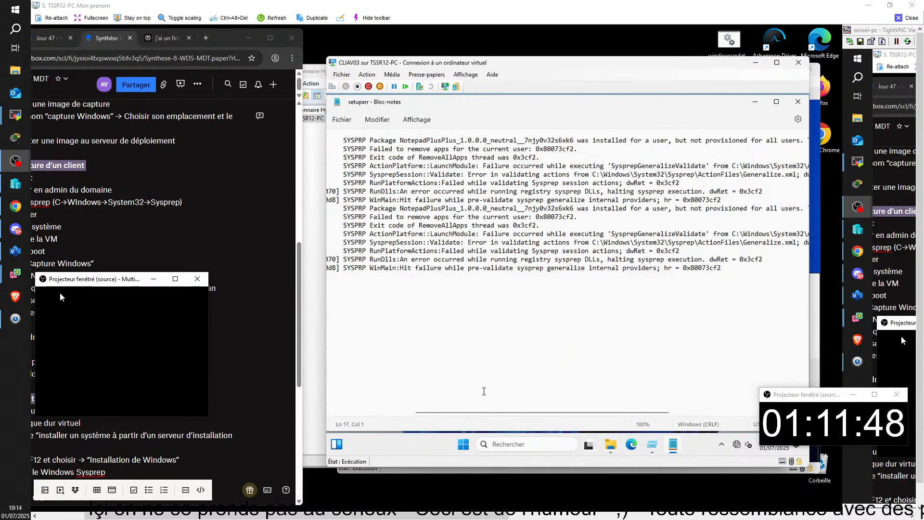
pyautogui.moveTo(477, 412); pyautogui.dragTo(395, 416)
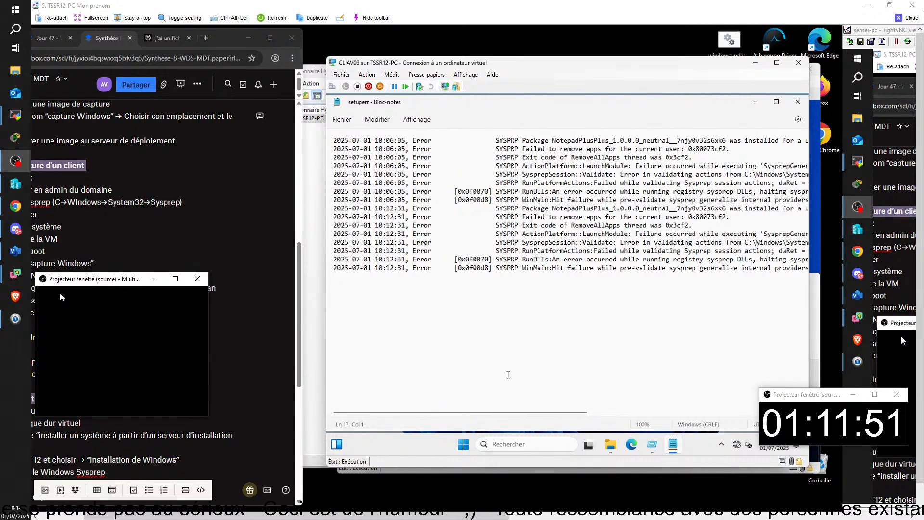
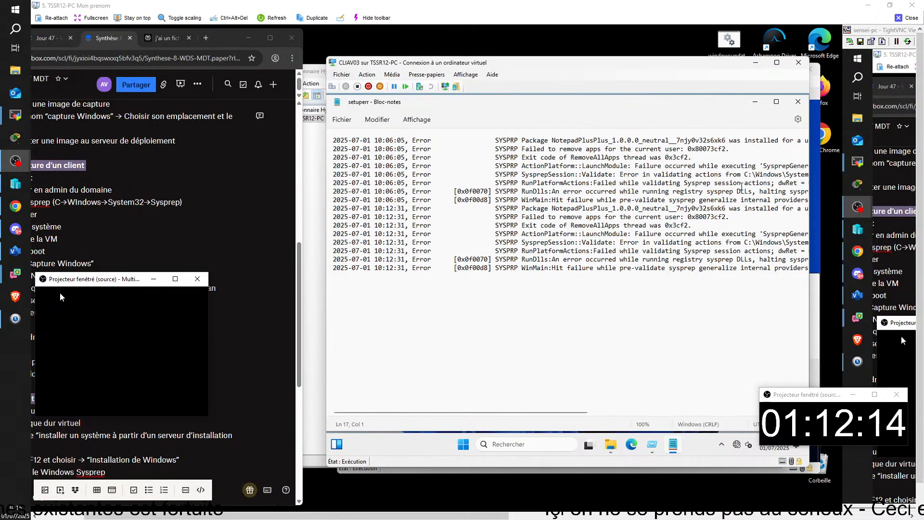
# Close the setuperr log and the Sysprep folder window on CLIAV03.
pyautogui.click(798, 101)
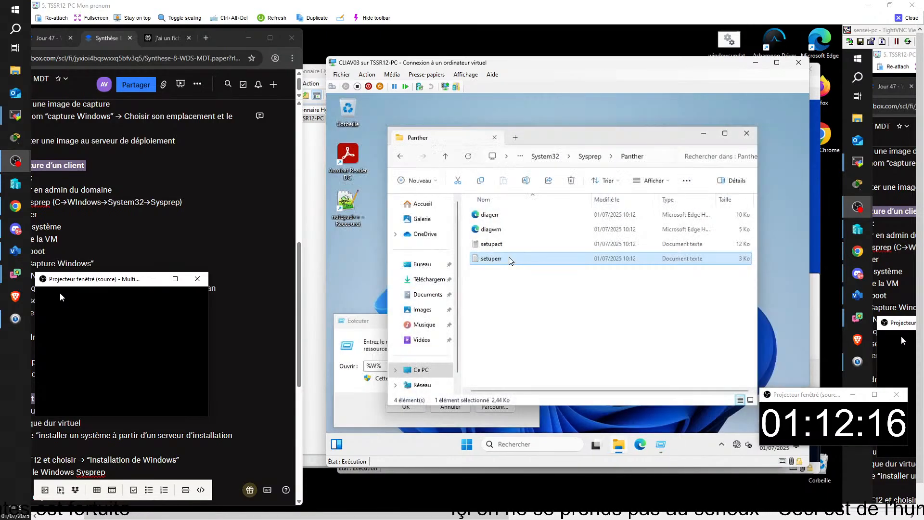
pyautogui.click(400, 156)
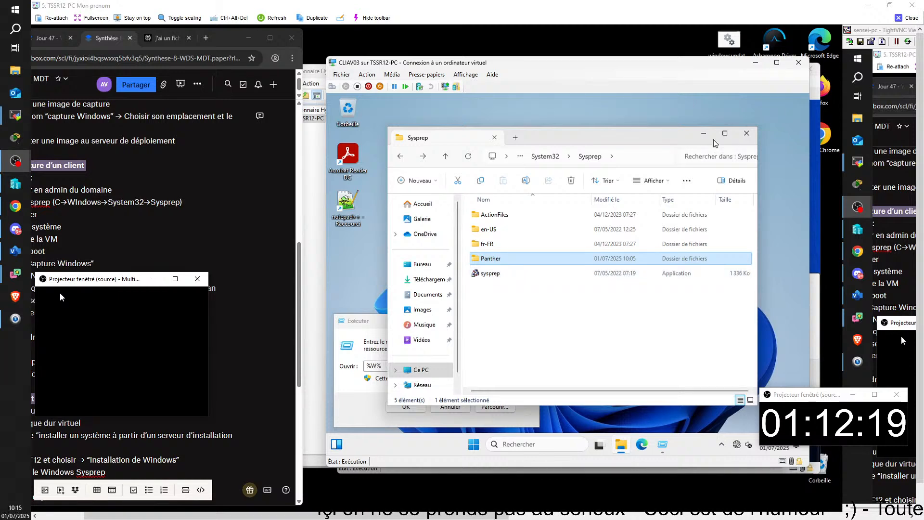
pyautogui.click(754, 136)
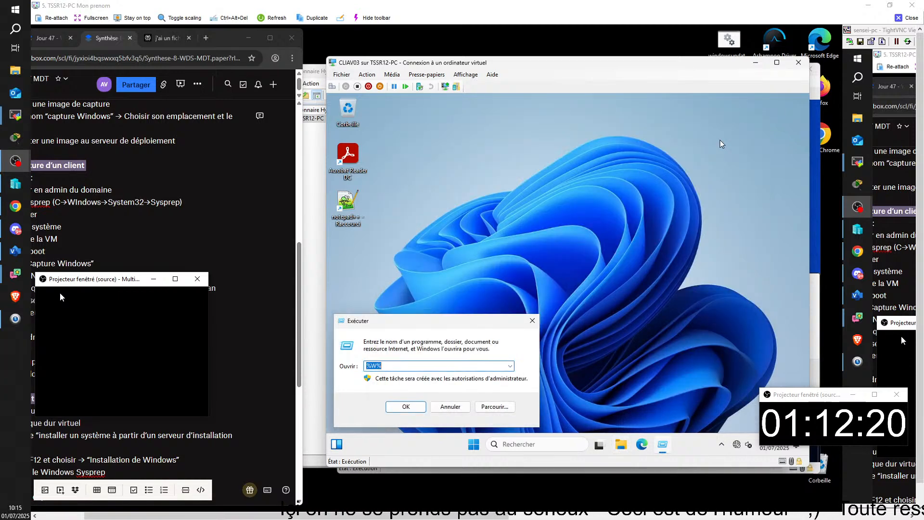
# On CLIAV03, browse to the Notepad++ folder under Programmes (x86) on the C: drive and examine its contents.
pyautogui.click(621, 444)
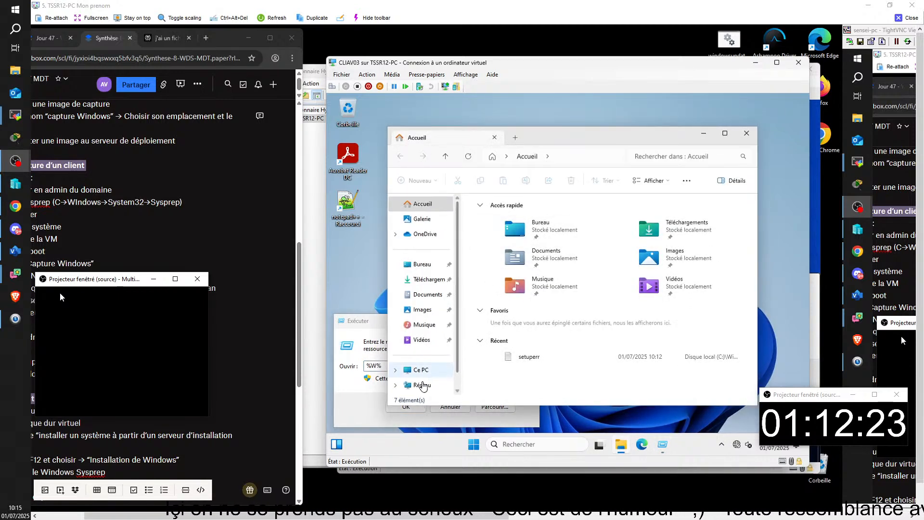
pyautogui.click(420, 374)
pyautogui.doubleClick(511, 219)
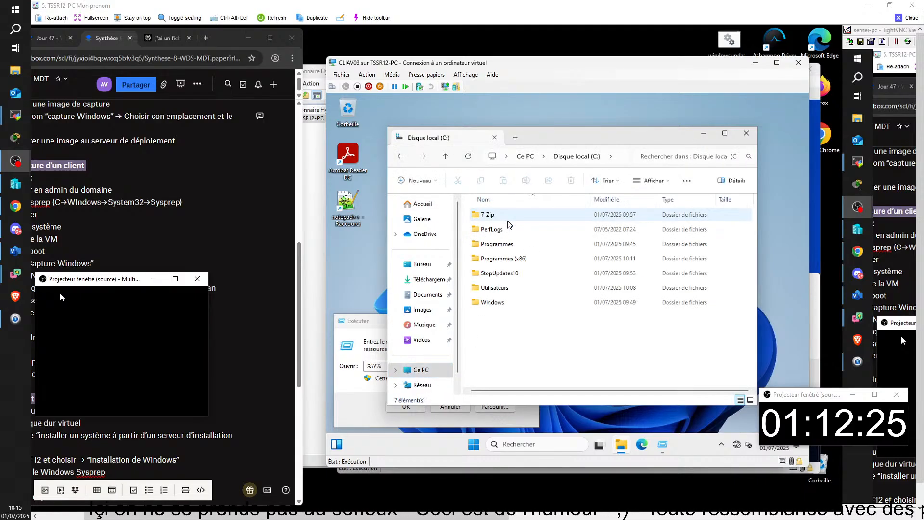
pyautogui.doubleClick(503, 259)
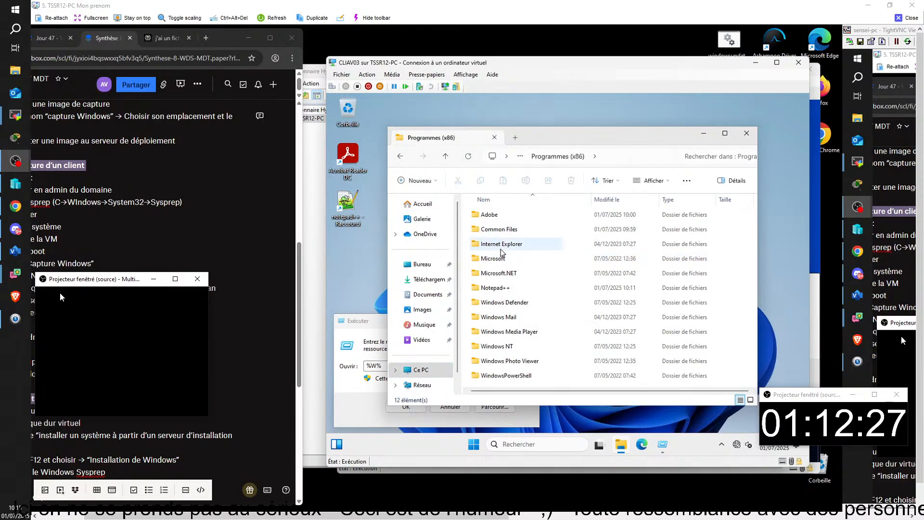
pyautogui.doubleClick(494, 288)
pyautogui.scroll(-2, 503, 313)
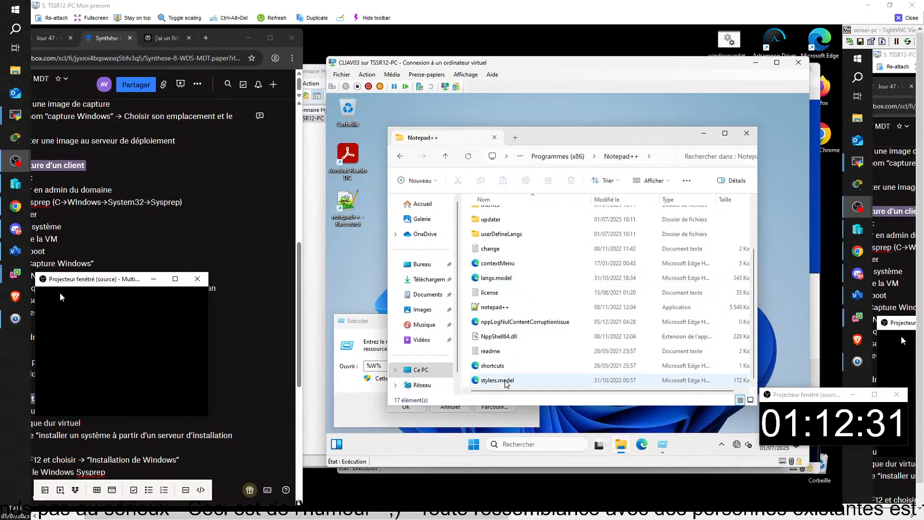
pyautogui.scroll(2, 502, 329)
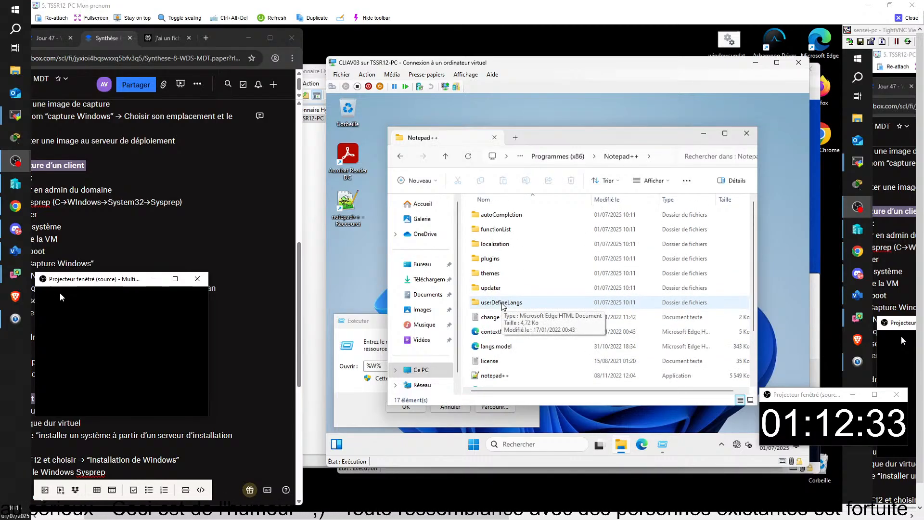
pyautogui.scroll(-1, 554, 318)
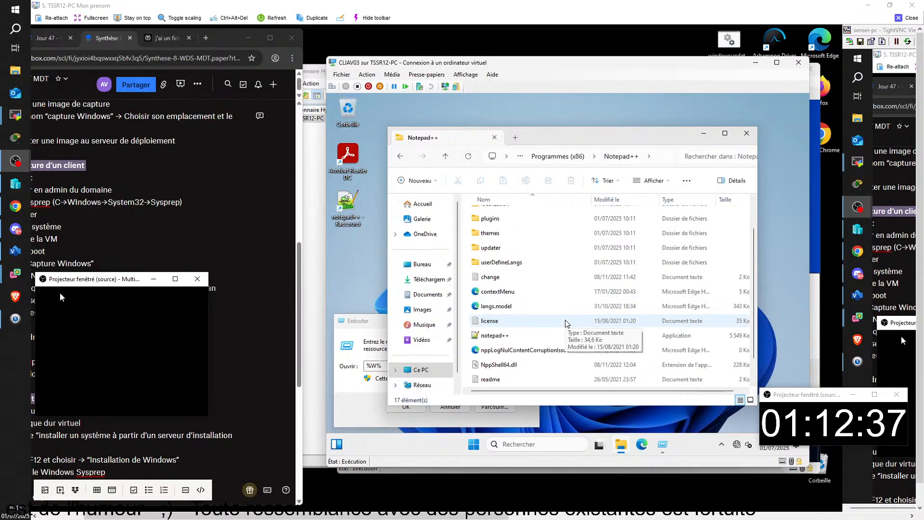
pyautogui.scroll(-1, 566, 320)
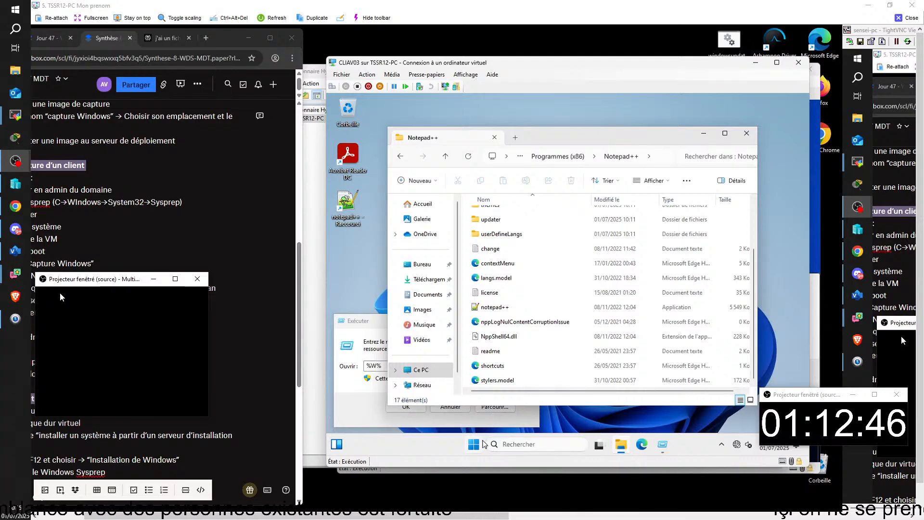
# Uninstall Notepad++ 8.4.7 (x86) from the installed applications on CLIAV03 and close Settings.
pyautogui.rightClick(475, 444)
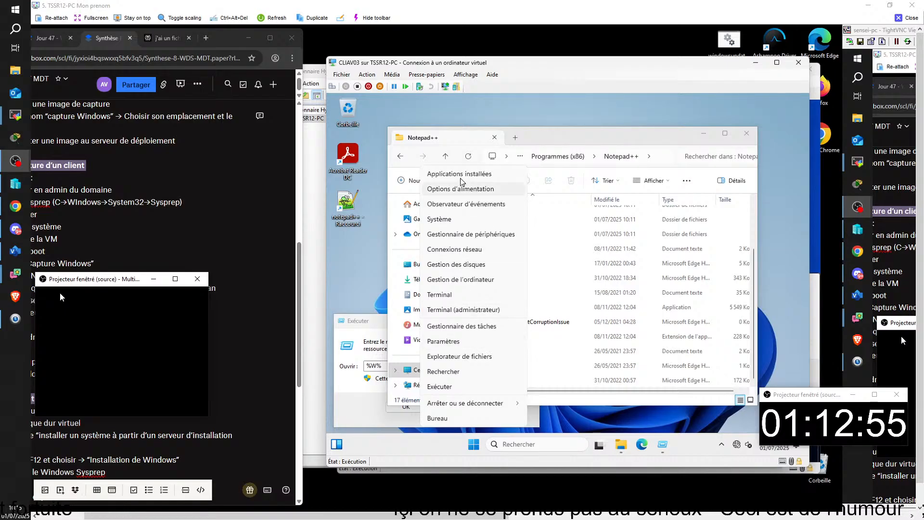
pyautogui.click(460, 188)
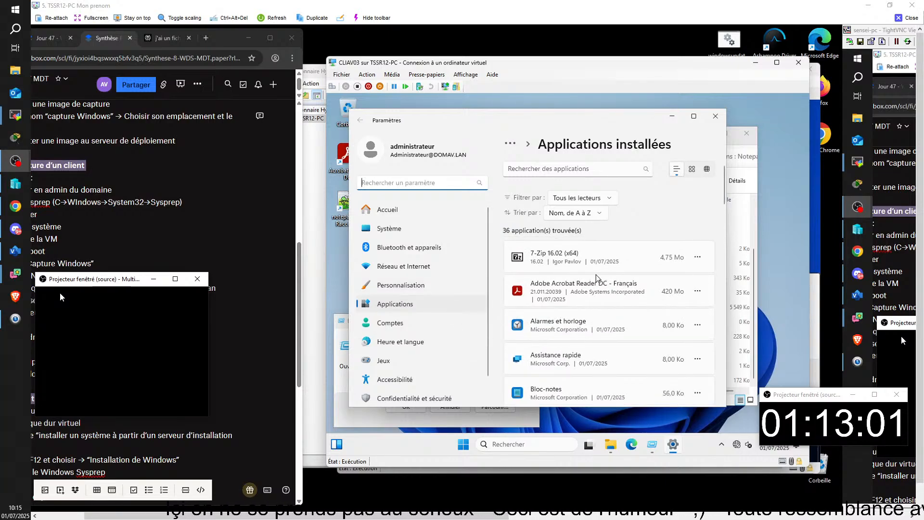
pyautogui.scroll(-6, 620, 316)
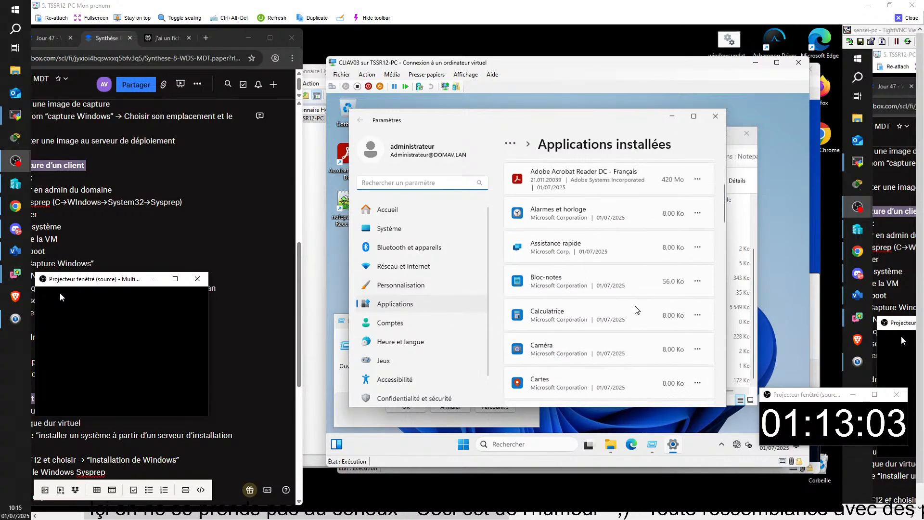
pyautogui.scroll(-10, 620, 316)
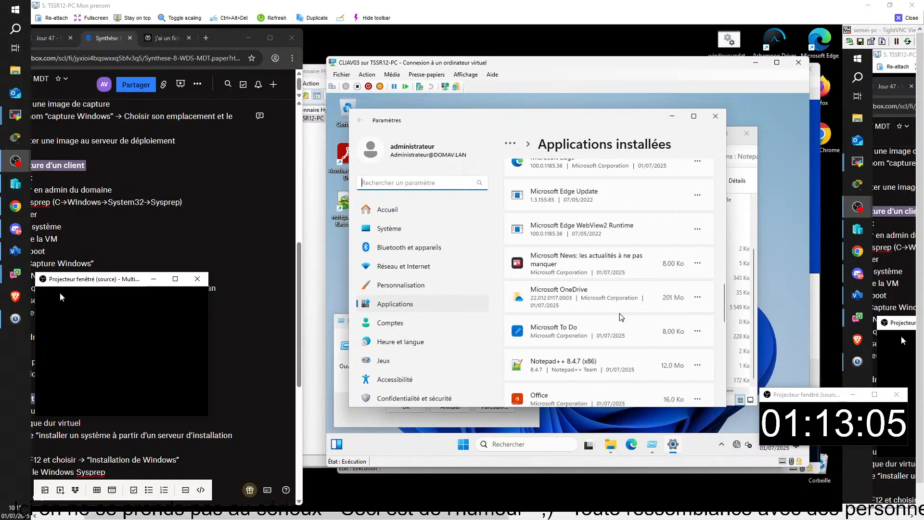
pyautogui.click(697, 216)
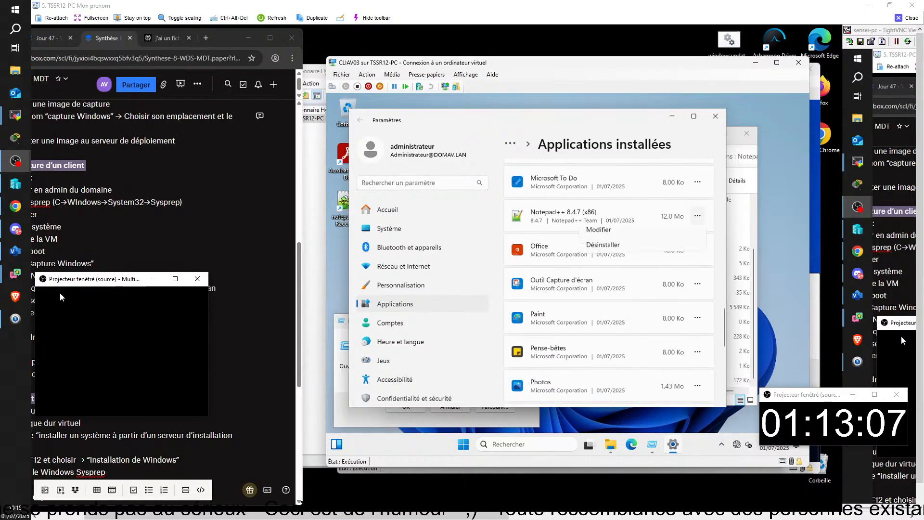
pyautogui.click(608, 252)
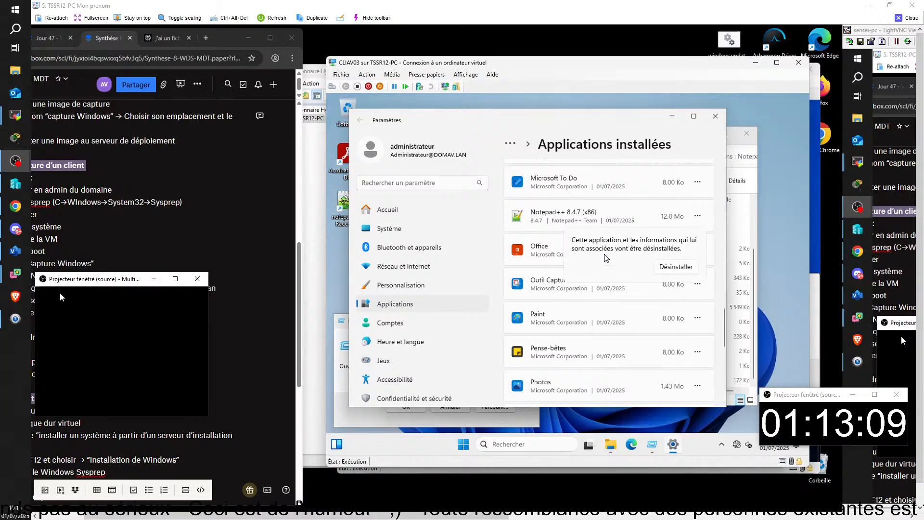
pyautogui.click(671, 269)
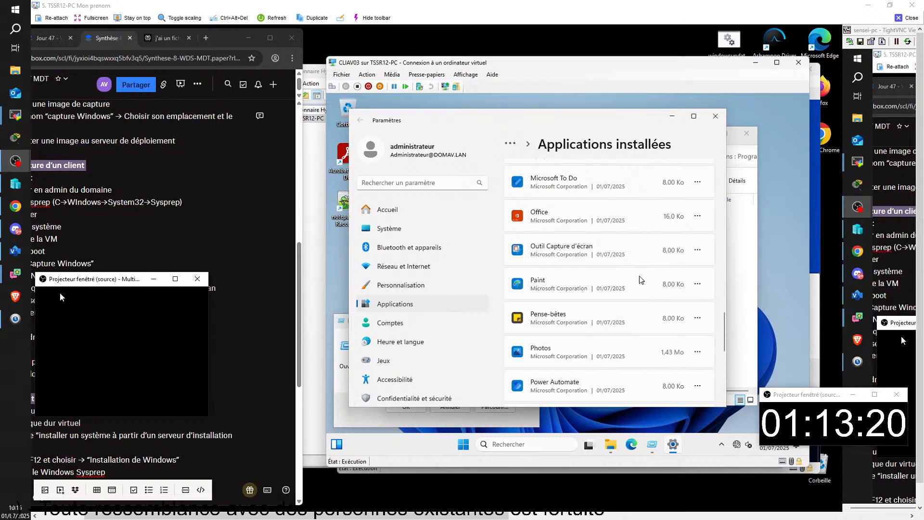
pyautogui.scroll(15, 613, 289)
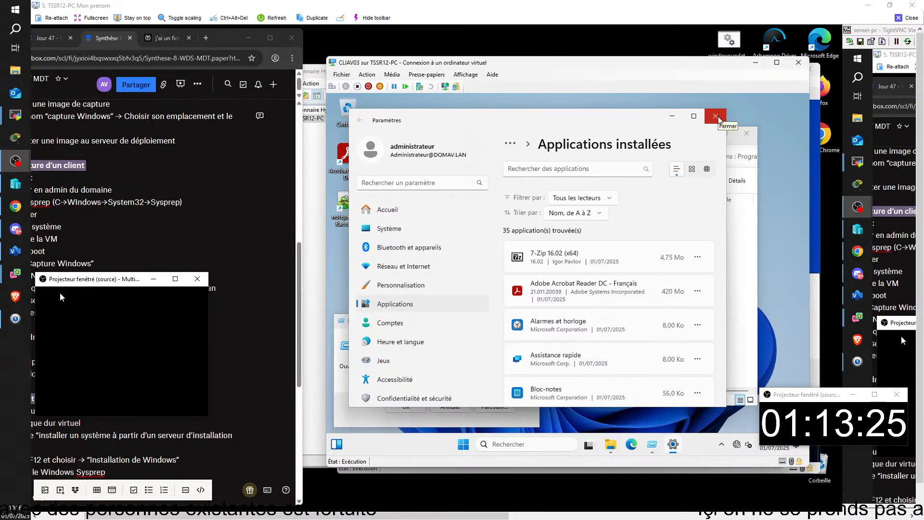
pyautogui.click(716, 118)
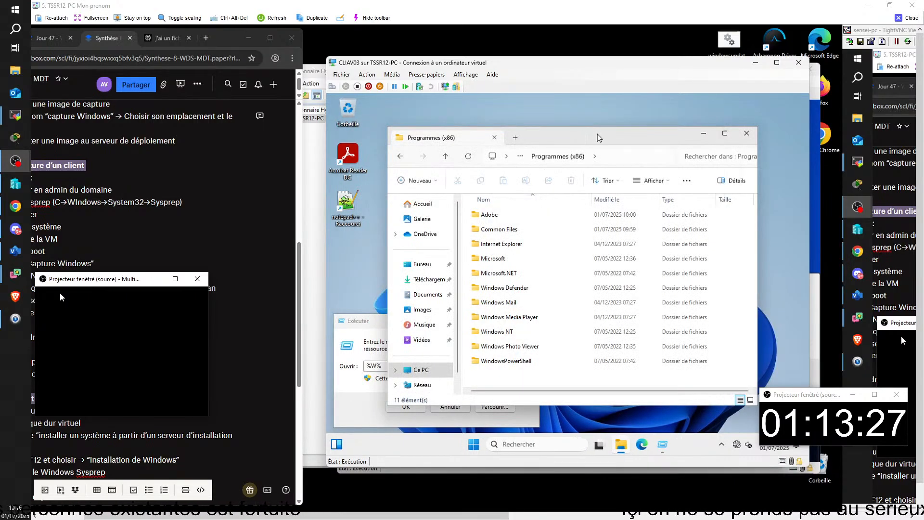
# Close File Explorer and the Run dialog, and delete the broken notepad++ shortcut from the CLIAV03 desktop.
pyautogui.click(742, 139)
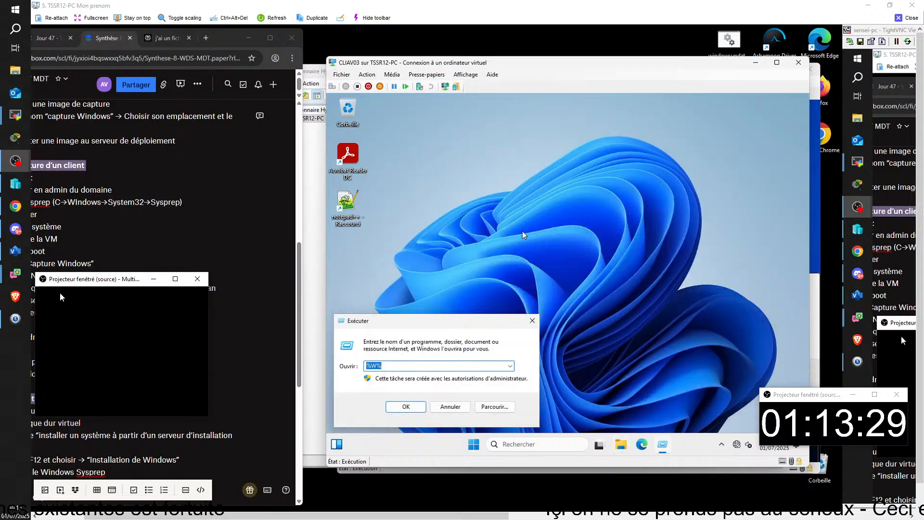
pyautogui.click(532, 320)
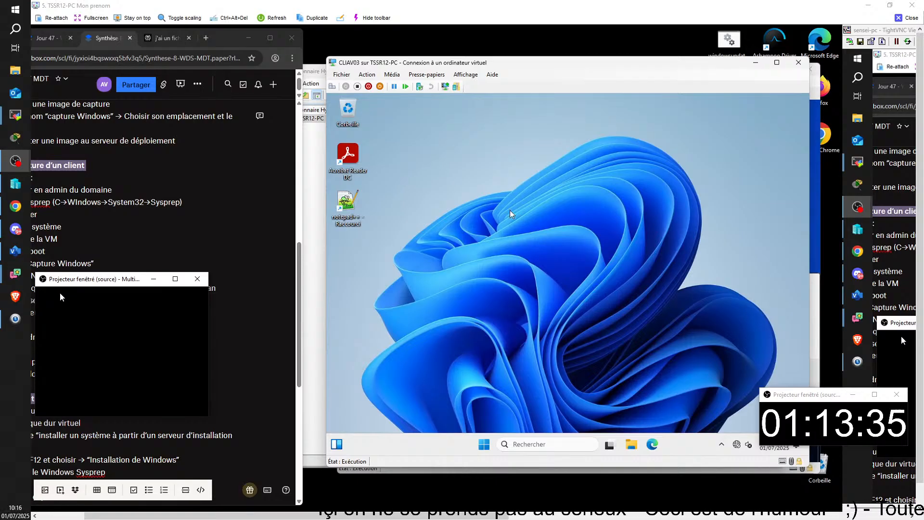
pyautogui.doubleClick(348, 204)
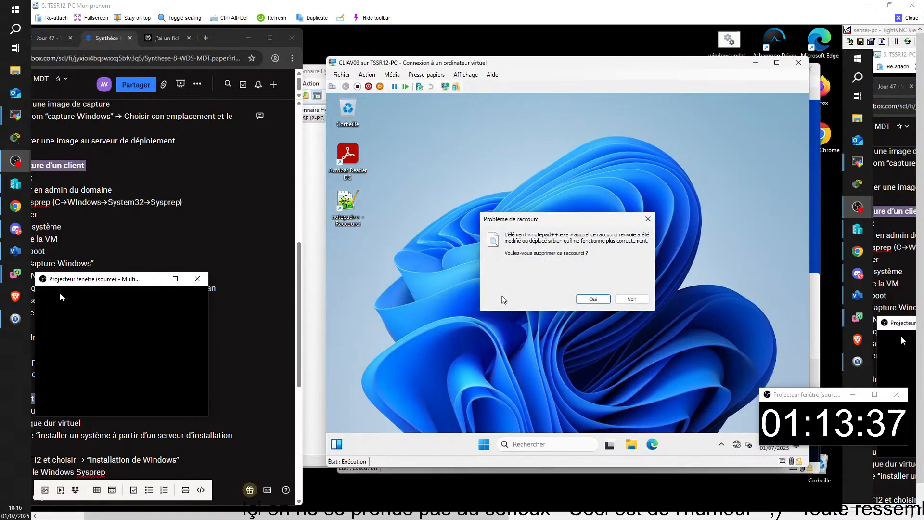
pyautogui.click(595, 300)
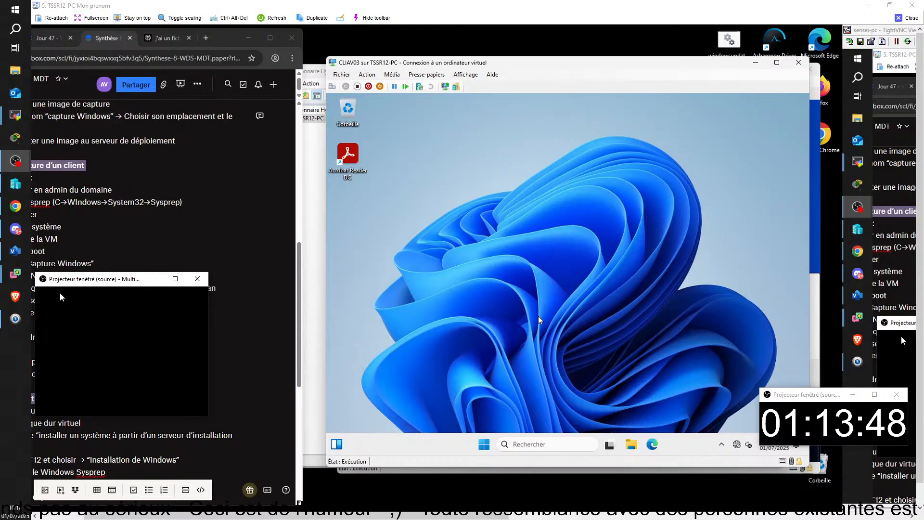
# Search Windows for "note", show the NotepadPlusPlus_7njy0v32s6xk6 folder in its enlarged Packages location, and minimize the window.
pyautogui.click(535, 443)
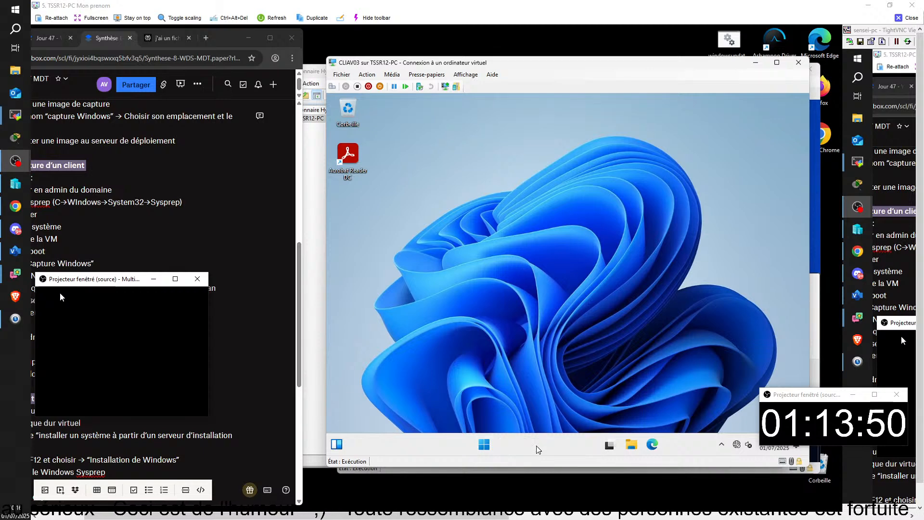
pyautogui.write('note')
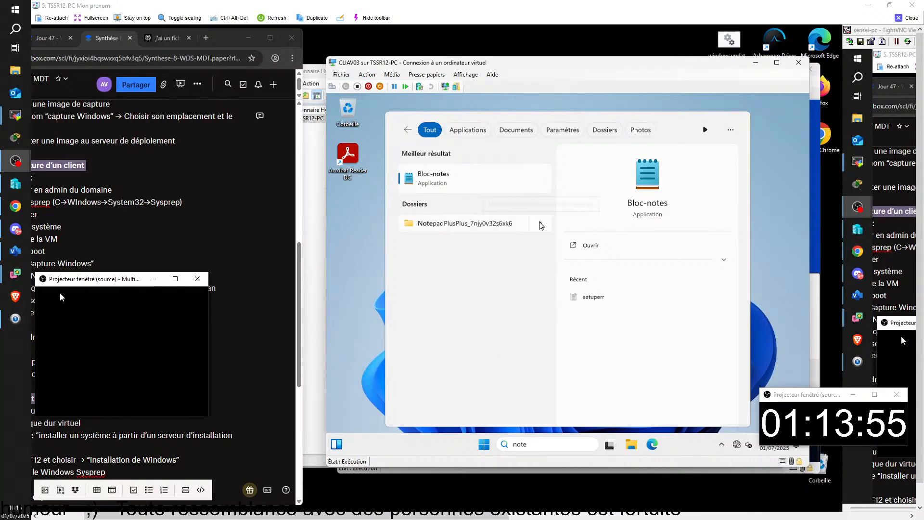
pyautogui.rightClick(489, 230)
pyautogui.click(541, 240)
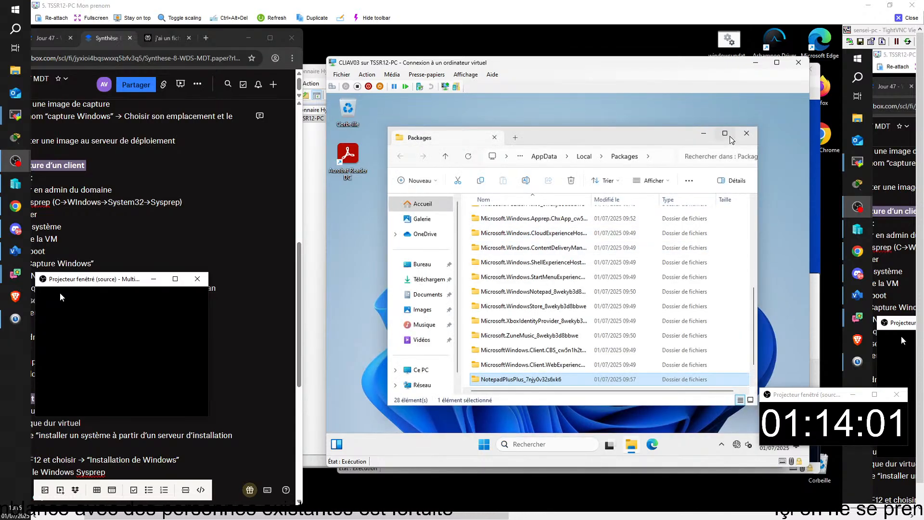
pyautogui.click(731, 136)
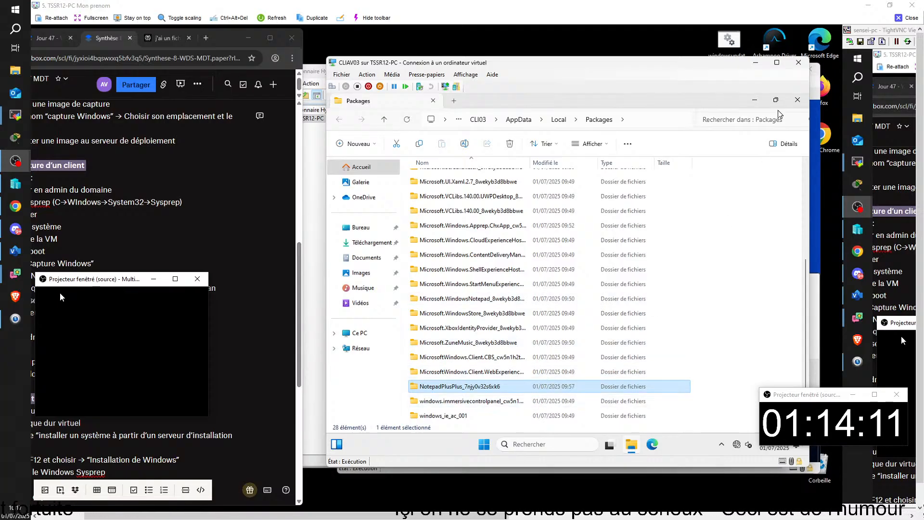
pyautogui.click(755, 99)
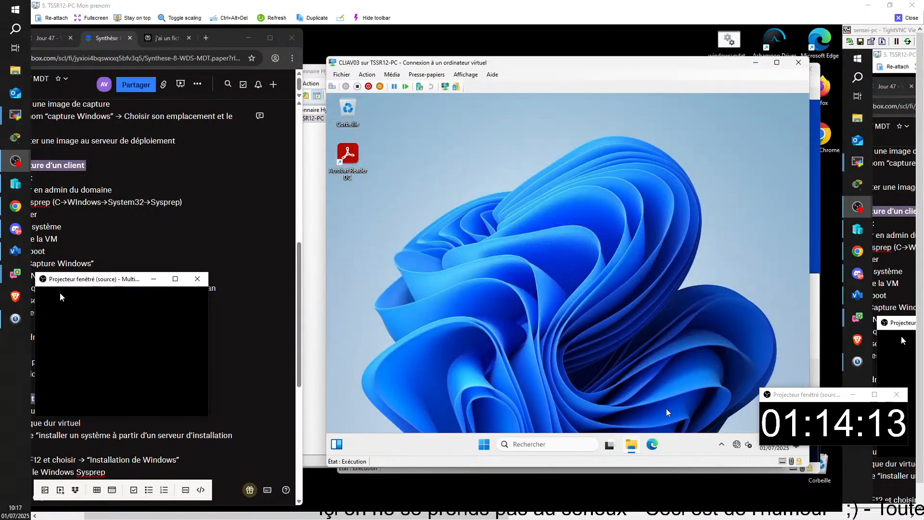
# Restore File Explorer on CLIAV03 and navigate to C:\Windows\System32\Sysprep.
pyautogui.click(632, 445)
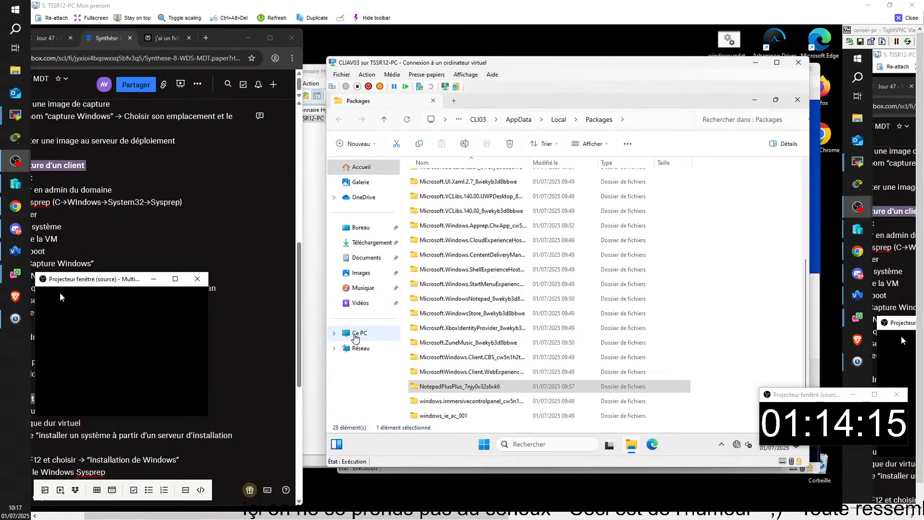
pyautogui.click(359, 333)
pyautogui.doubleClick(449, 190)
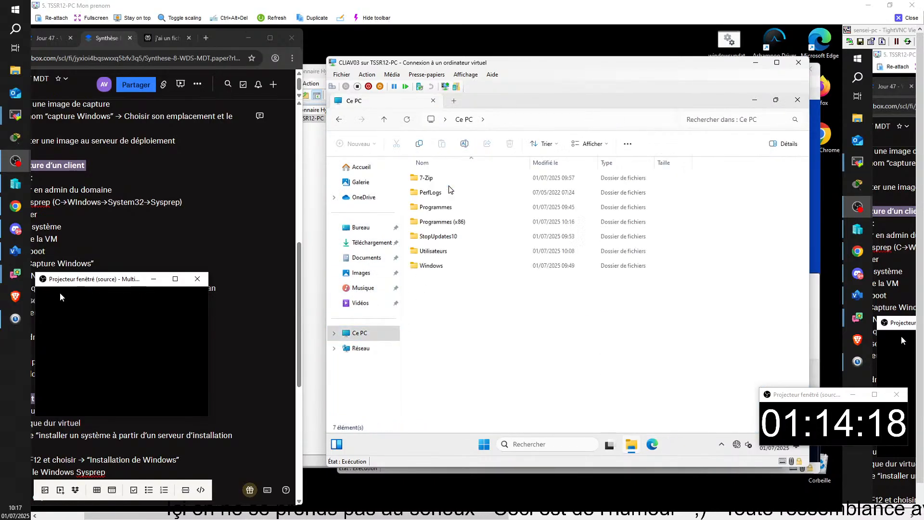
pyautogui.click(437, 268)
pyautogui.doubleClick(437, 268)
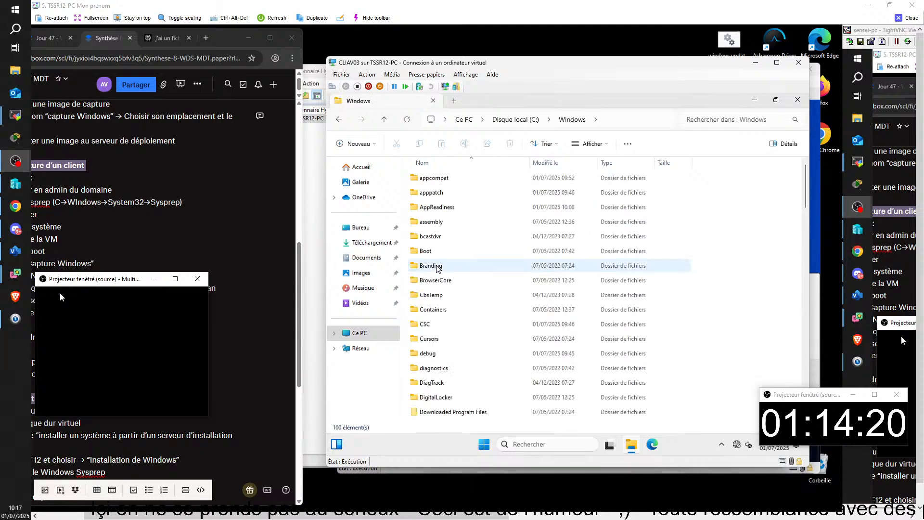
pyautogui.scroll(-20, 446, 308)
pyautogui.moveTo(2, 271)
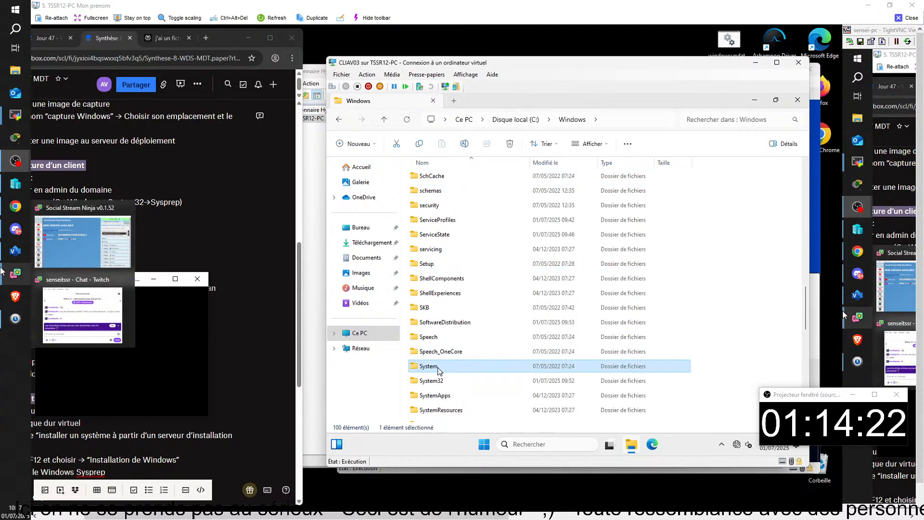
pyautogui.doubleClick(436, 381)
pyautogui.press('s')
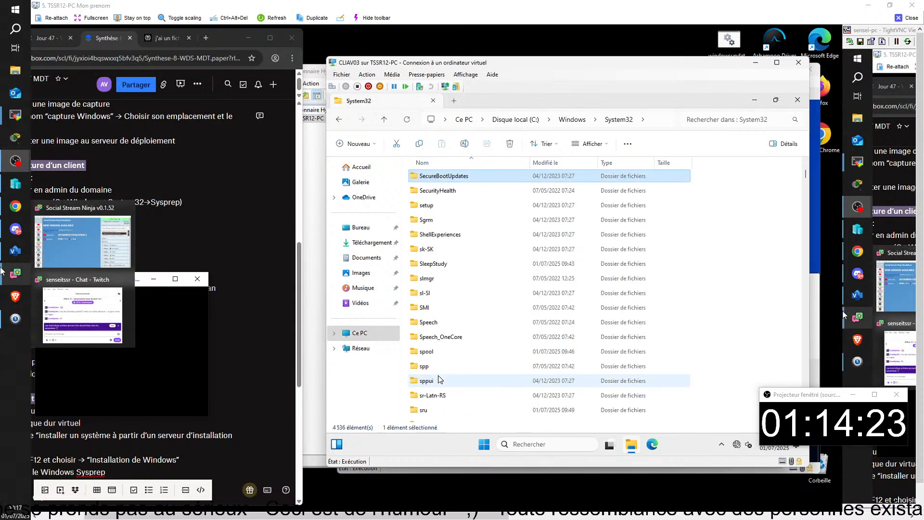
pyautogui.press('y')
pyautogui.doubleClick(431, 180)
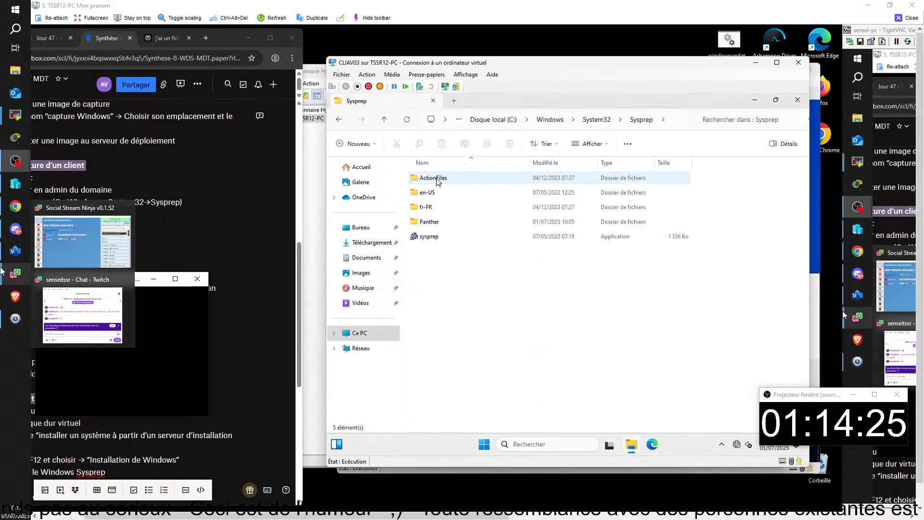
# Try to run sysprep on CLIAV03 in OOBE mode with Généraliser enabled and the shutdown option set to Arrêter le système.
pyautogui.doubleClick(433, 236)
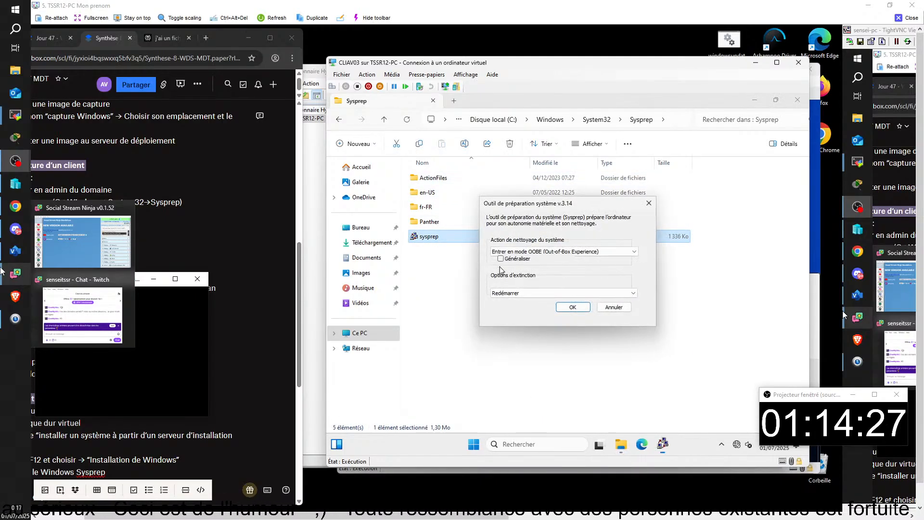
pyautogui.click(510, 252)
pyautogui.click(509, 284)
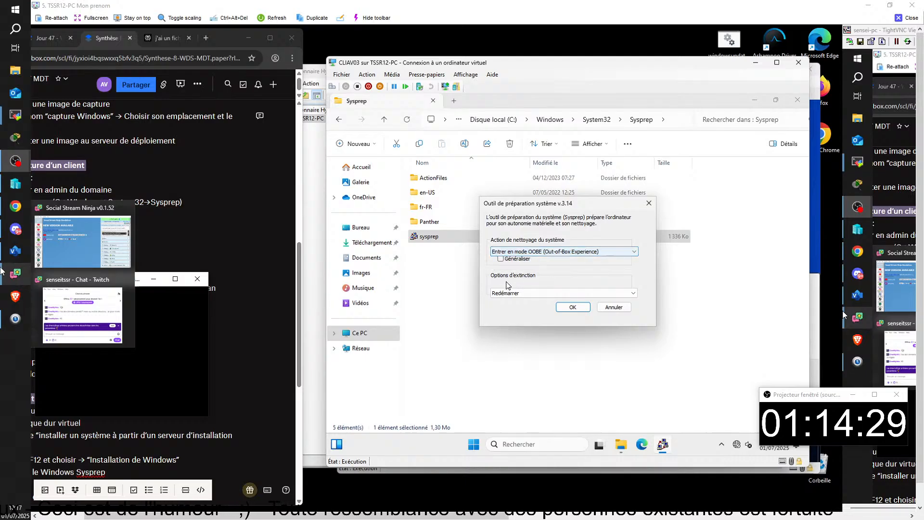
pyautogui.click(505, 294)
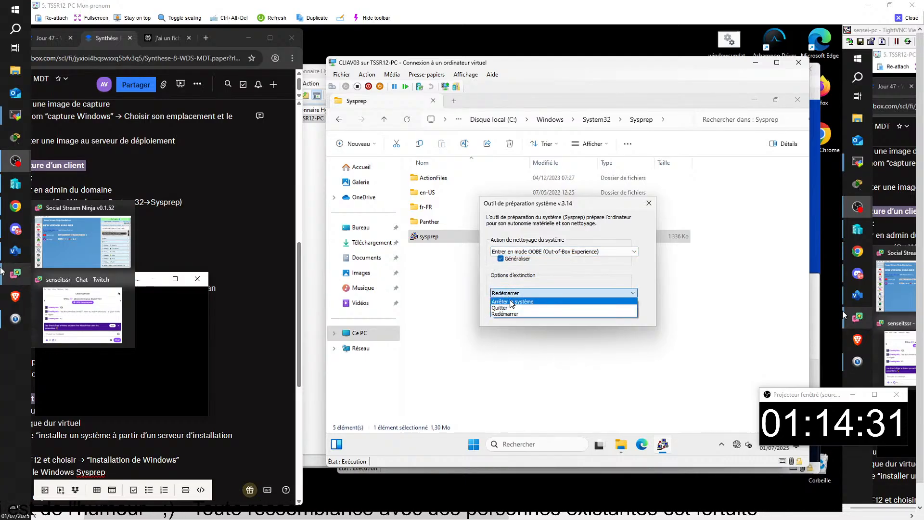
pyautogui.click(516, 307)
pyautogui.click(571, 308)
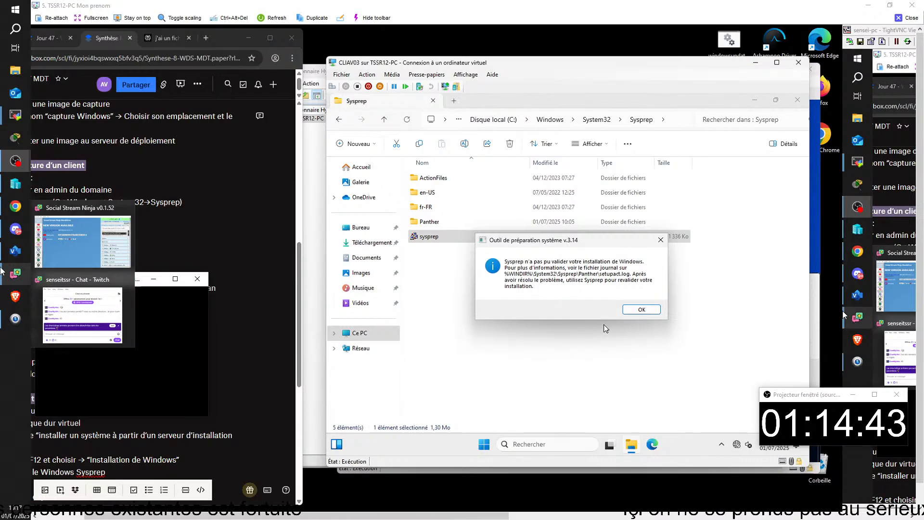
# Dismiss the Sysprep error, read the setuperr log in the Panther folder, and close it.
pyautogui.click(642, 309)
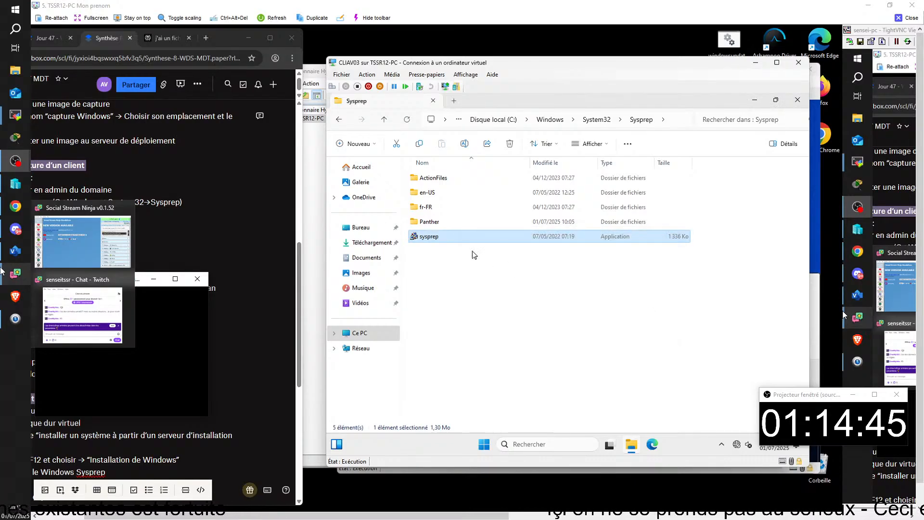
pyautogui.doubleClick(430, 223)
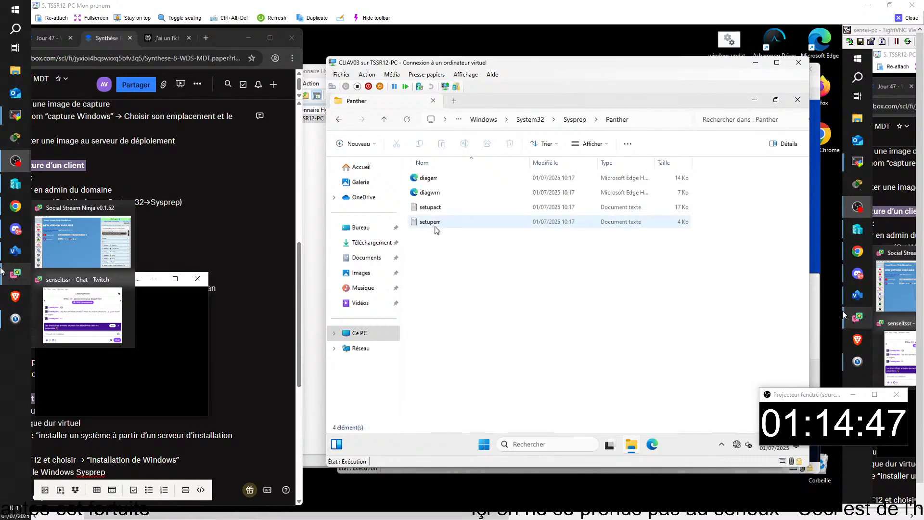
pyautogui.doubleClick(434, 224)
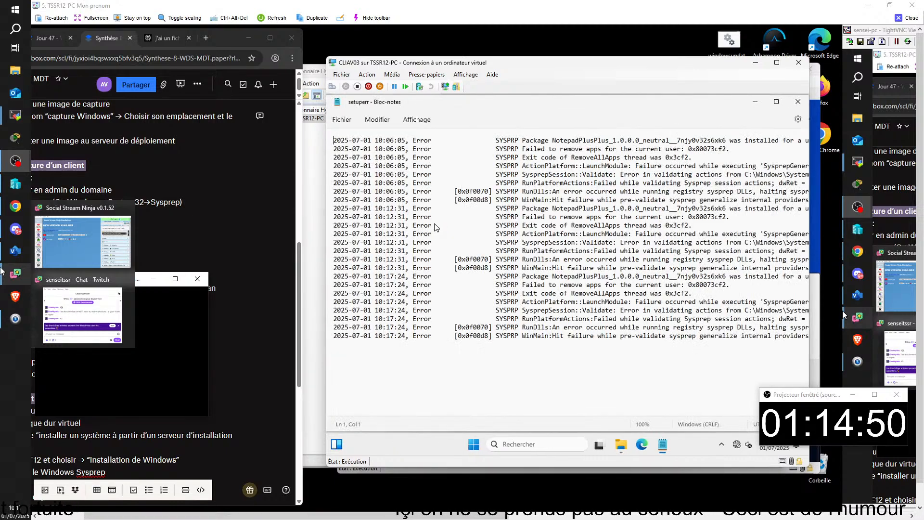
pyautogui.click(798, 102)
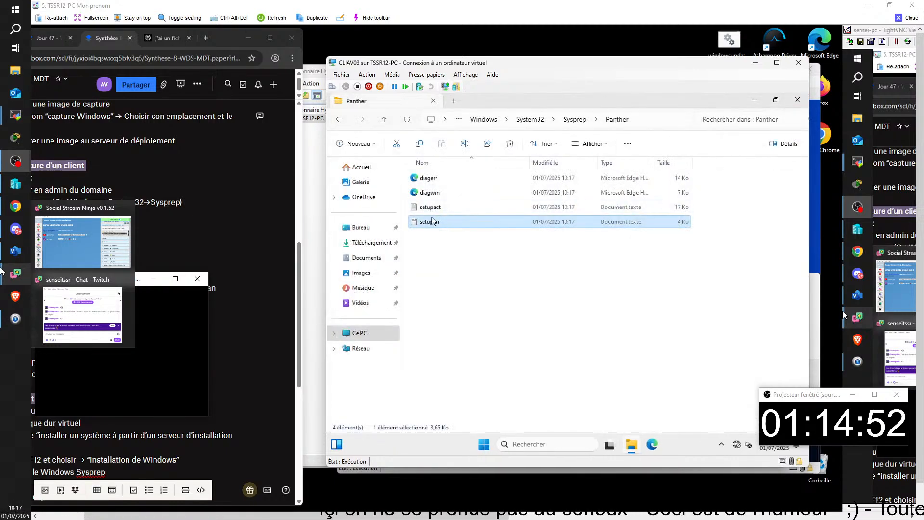
# Read the setupact log through to its end and highlight the NotepadPlusPlus package name in the latest error entry.
pyautogui.click(435, 207)
pyautogui.doubleClick(434, 207)
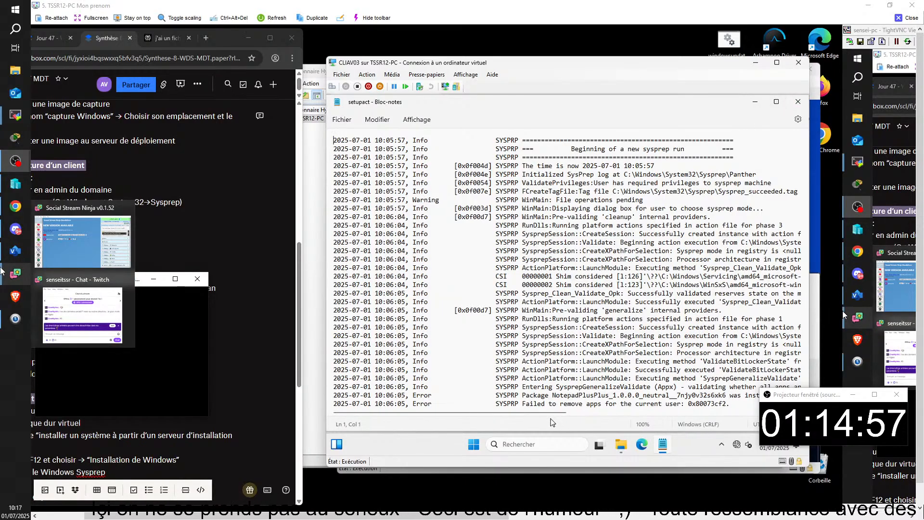
pyautogui.scroll(-15, 568, 270)
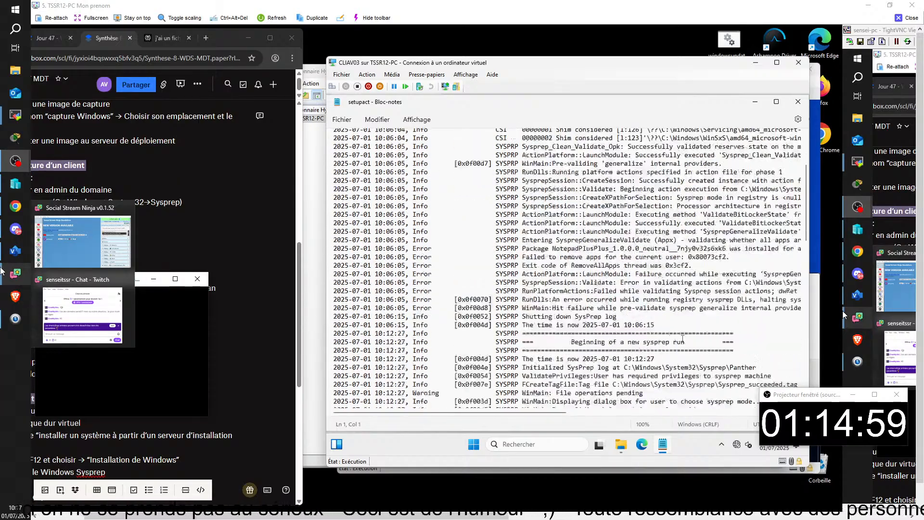
pyautogui.scroll(-8, 673, 340)
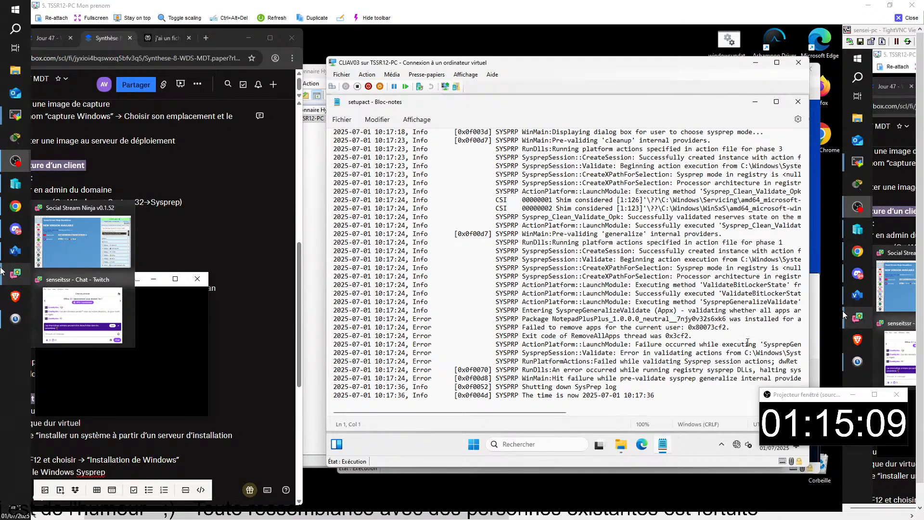
pyautogui.moveTo(522, 319); pyautogui.dragTo(686, 317)
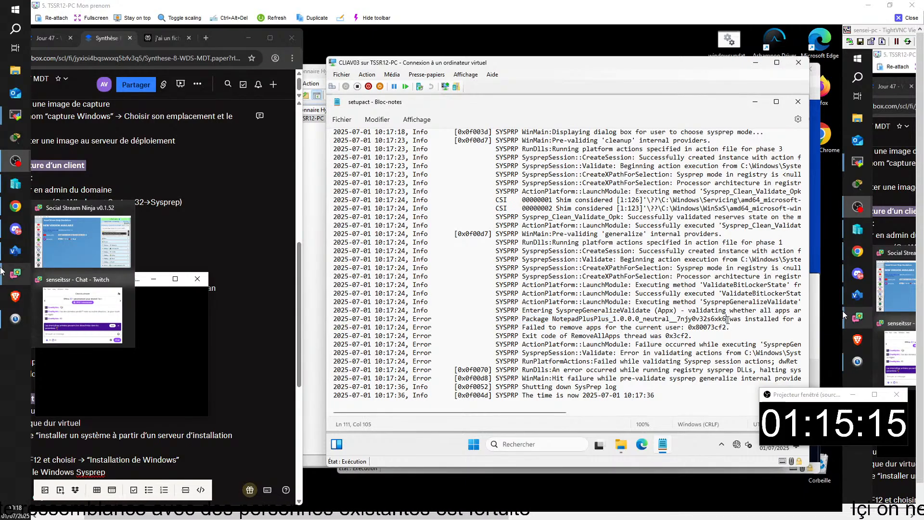
pyautogui.moveTo(725, 319); pyautogui.dragTo(520, 321)
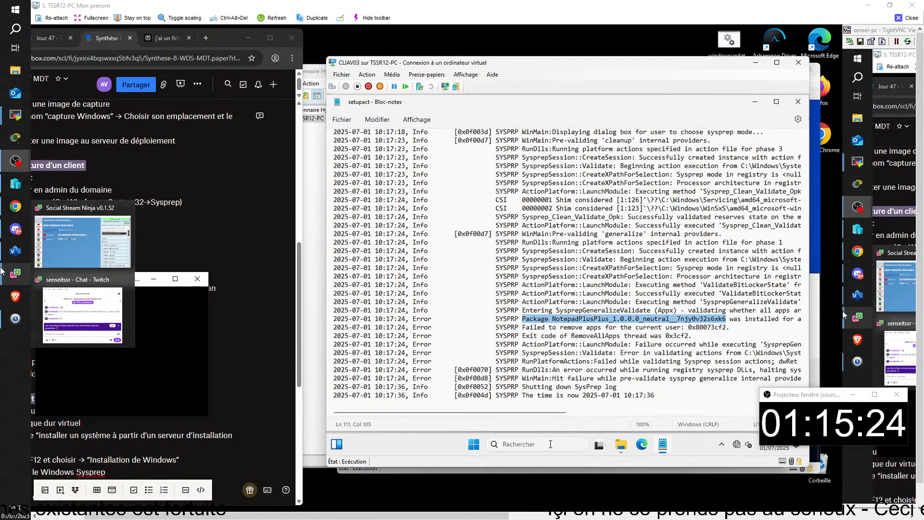
# Search Windows for "note", delete the NotepadPlusPlus_7njy0v32s6xk6 folder from its Packages location, and close that window.
pyautogui.click(551, 445)
pyautogui.write('note')
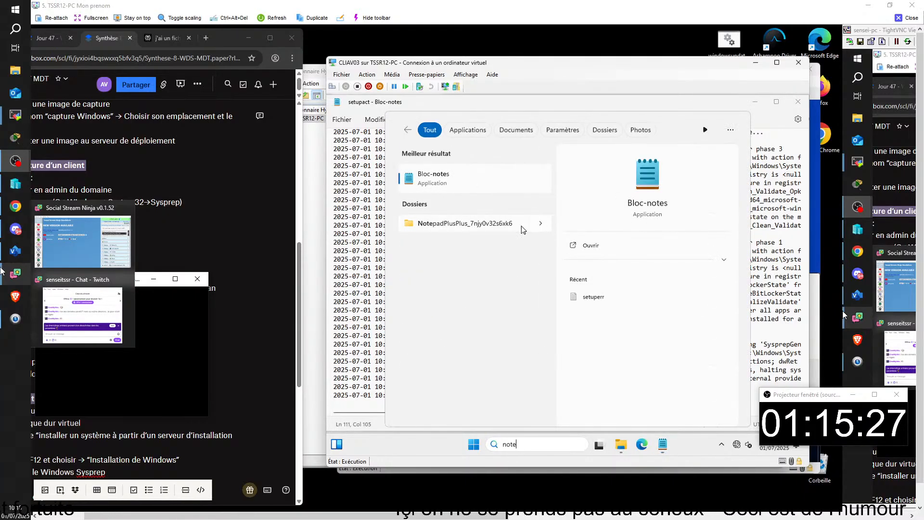
pyautogui.rightClick(544, 224)
pyautogui.click(562, 234)
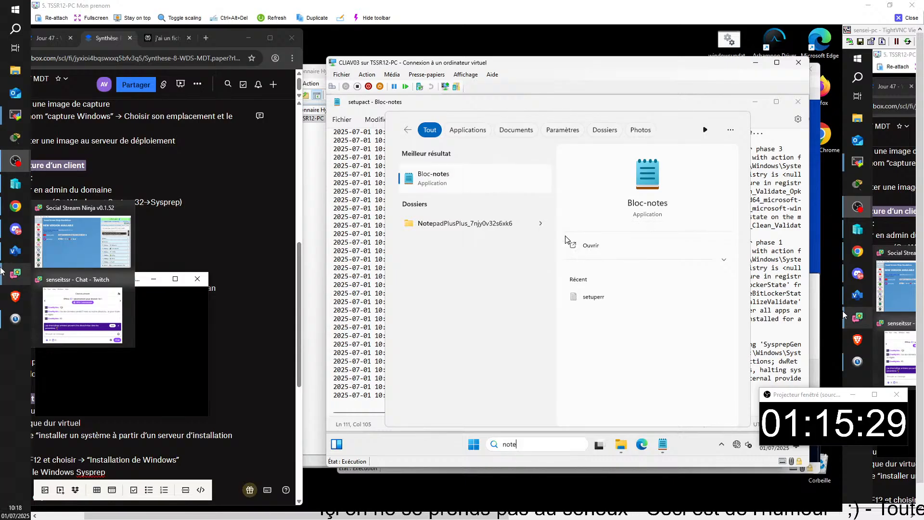
pyautogui.scroll(-1, 571, 394)
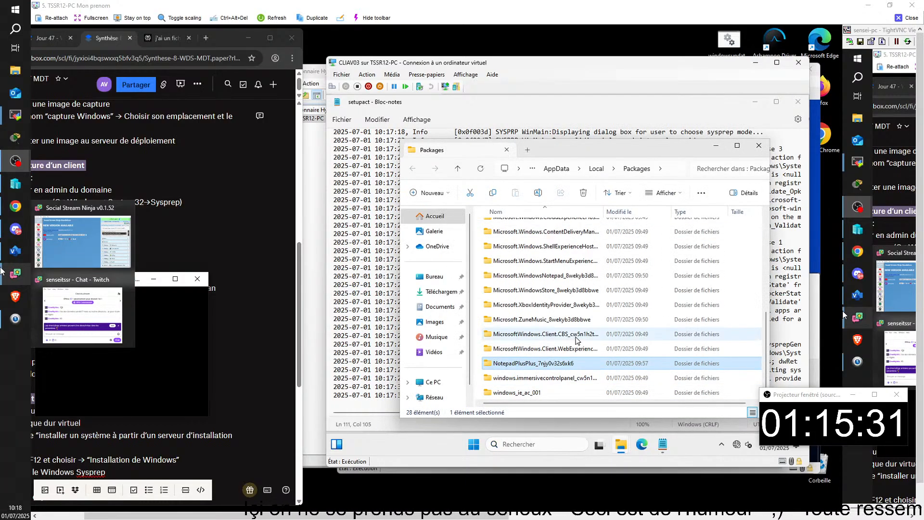
pyautogui.rightClick(543, 366)
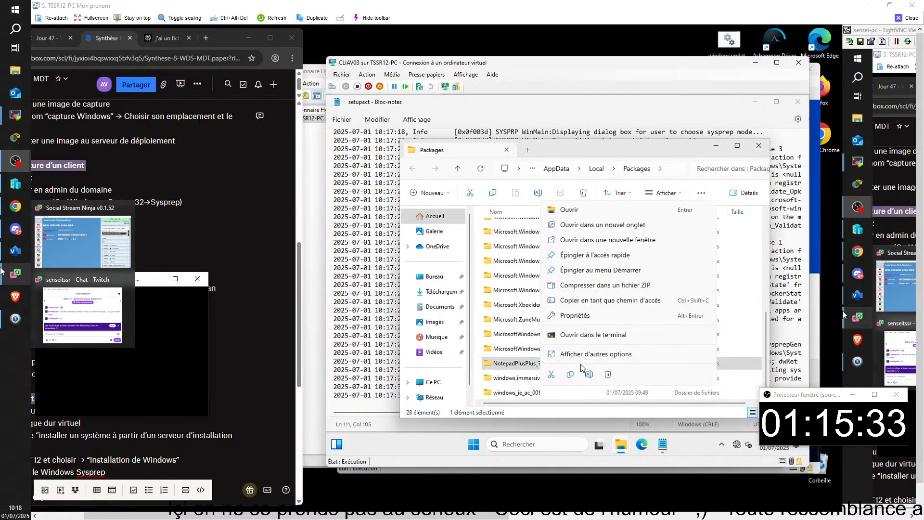
pyautogui.click(608, 375)
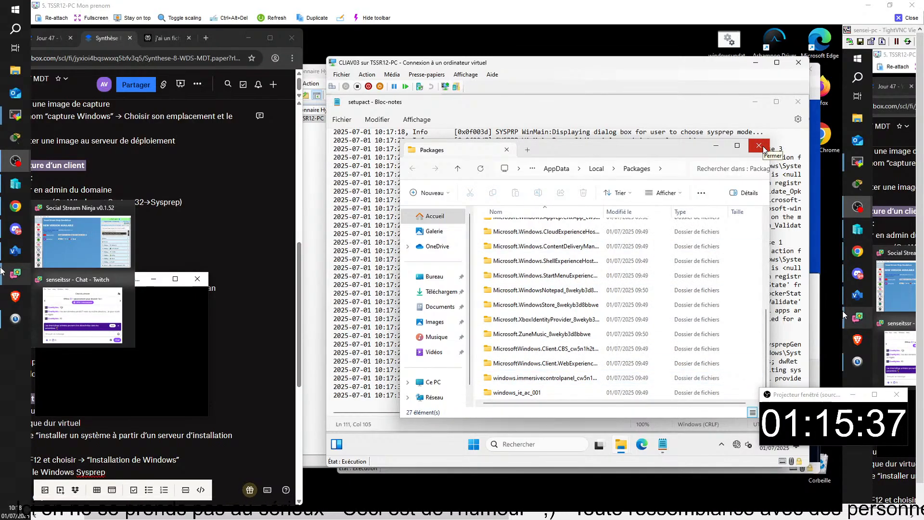
pyautogui.click(764, 149)
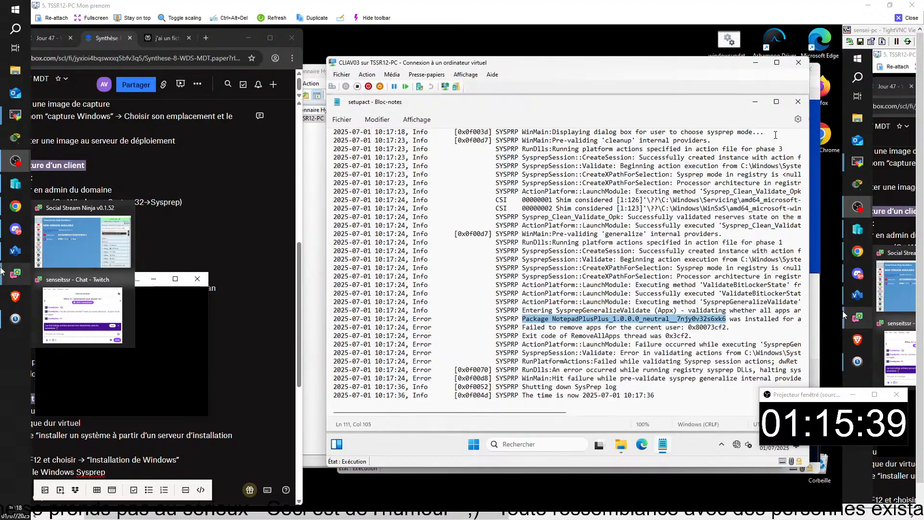
# Return to the Sysprep folder and try to run sysprep in OOBE mode with Généraliser enabled and Arrêter le système as the shutdown option.
pyautogui.click(756, 102)
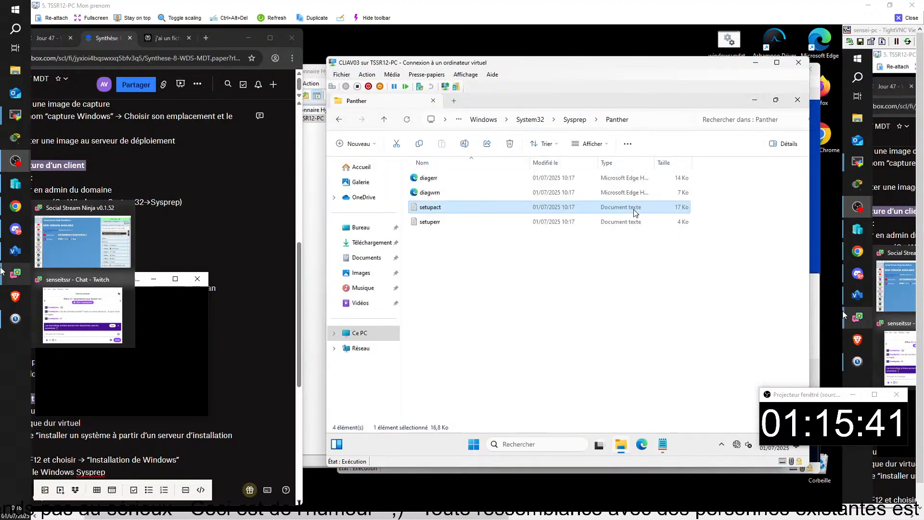
pyautogui.click(339, 119)
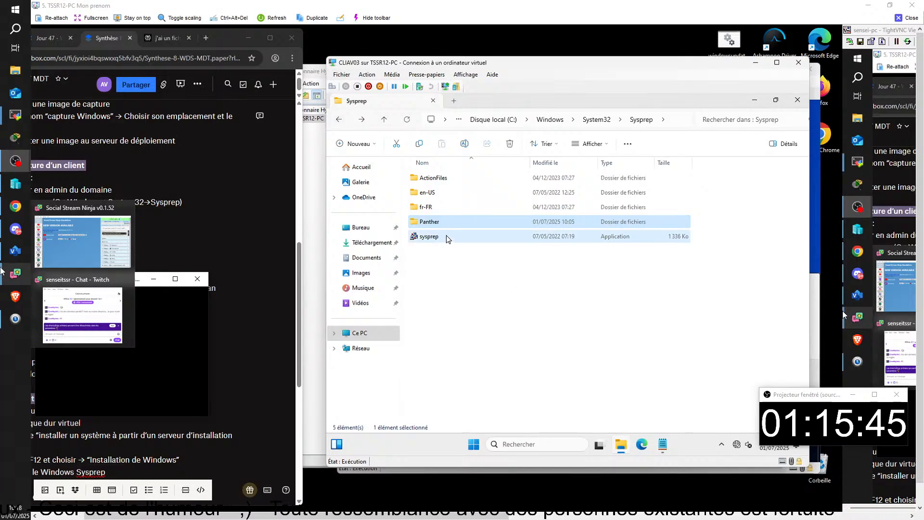
pyautogui.doubleClick(446, 237)
pyautogui.click(501, 259)
pyautogui.click(503, 293)
pyautogui.click(512, 302)
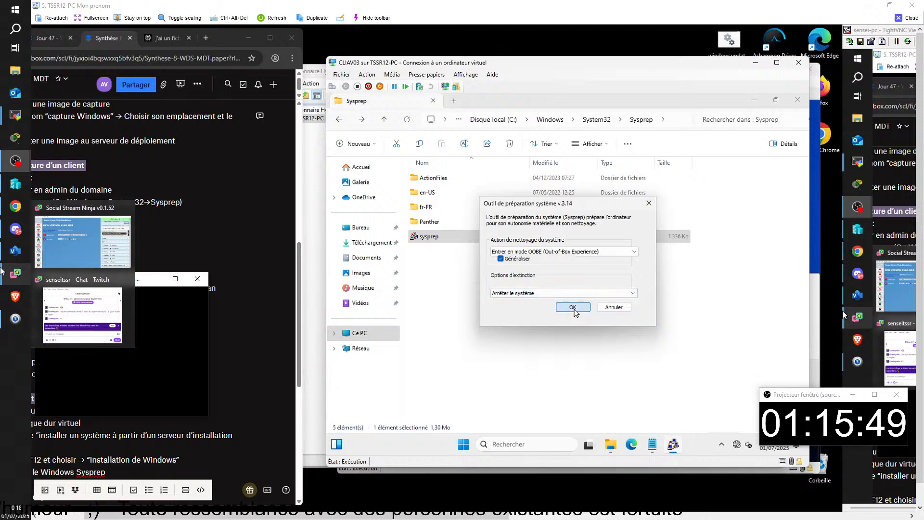
pyautogui.click(574, 308)
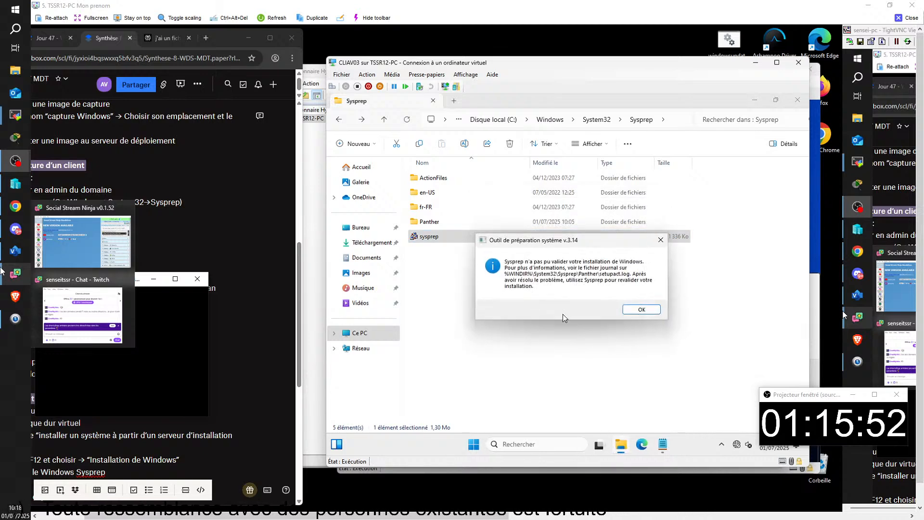
pyautogui.click(641, 309)
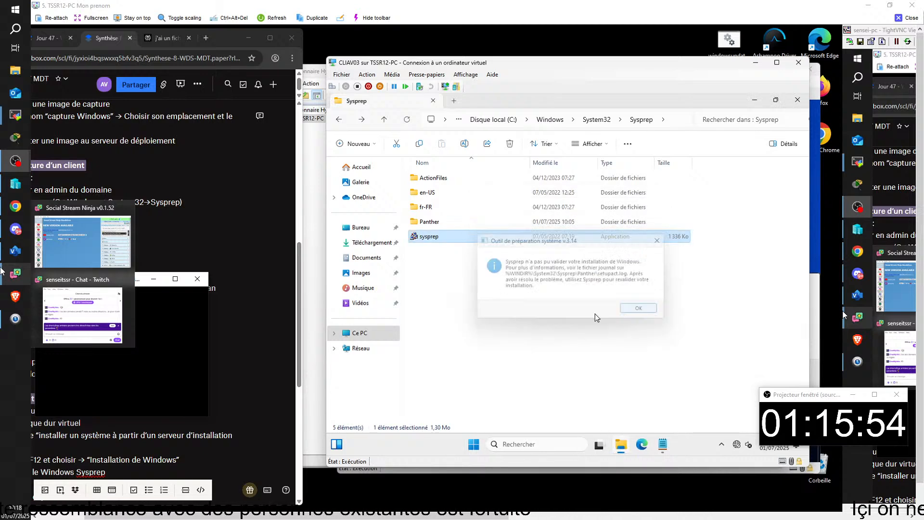
# Check the latest entries of the setupact log in the Panther folder, then close the log and minimize File Explorer.
pyautogui.doubleClick(437, 223)
pyautogui.doubleClick(429, 208)
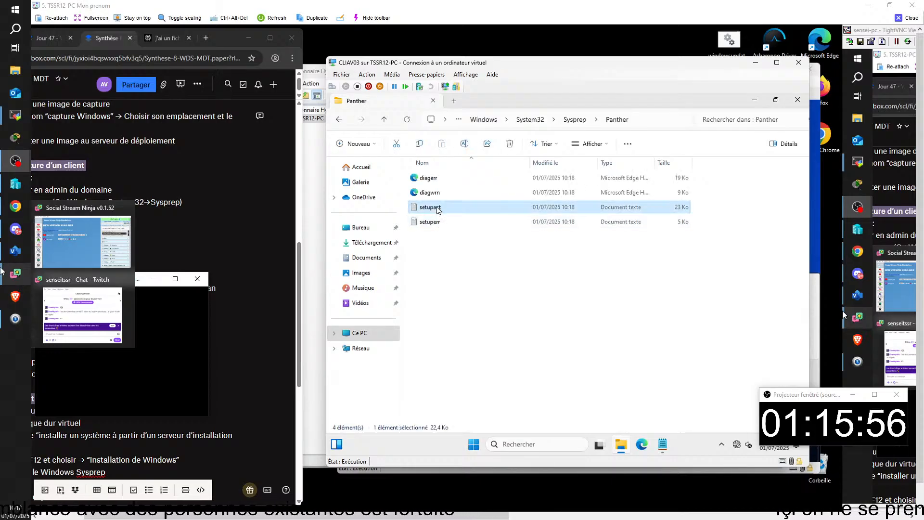
pyautogui.scroll(-20, 597, 237)
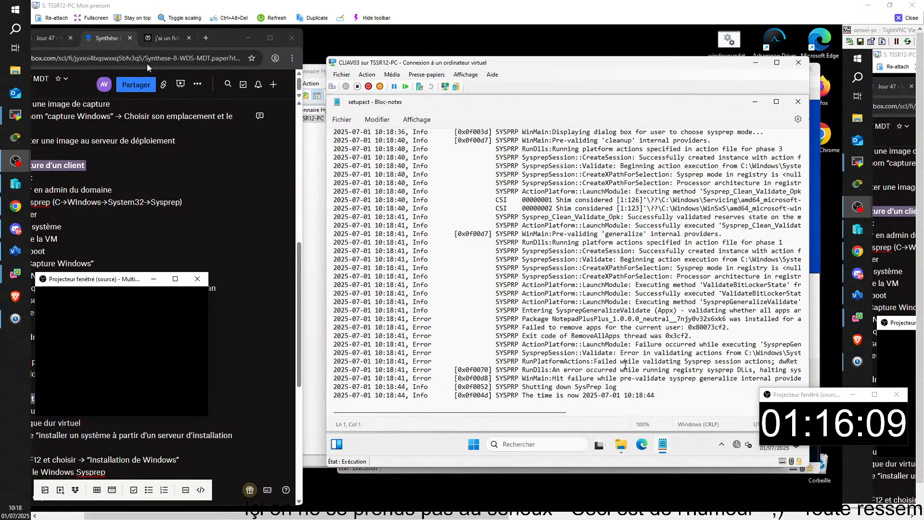
pyautogui.click(798, 102)
pyautogui.click(753, 100)
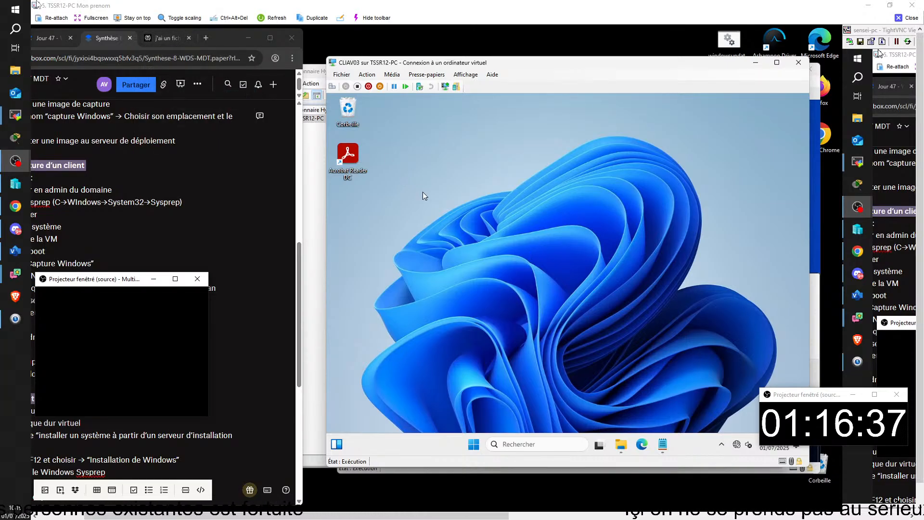
# Switch to Chrome, search Google for "b uninstaller" in a new tab, open the Bulk Crap Uninstaller website, and dismiss the translation prompt.
pyautogui.click(206, 39)
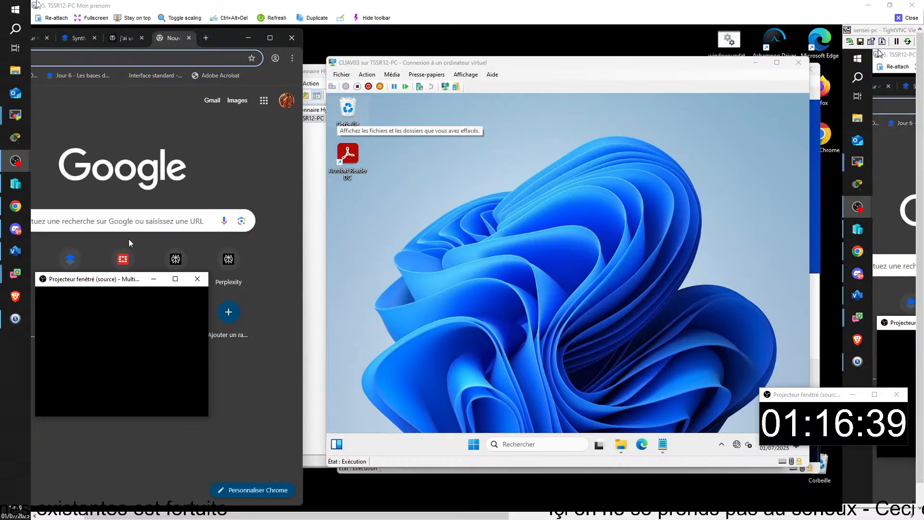
pyautogui.click(124, 223)
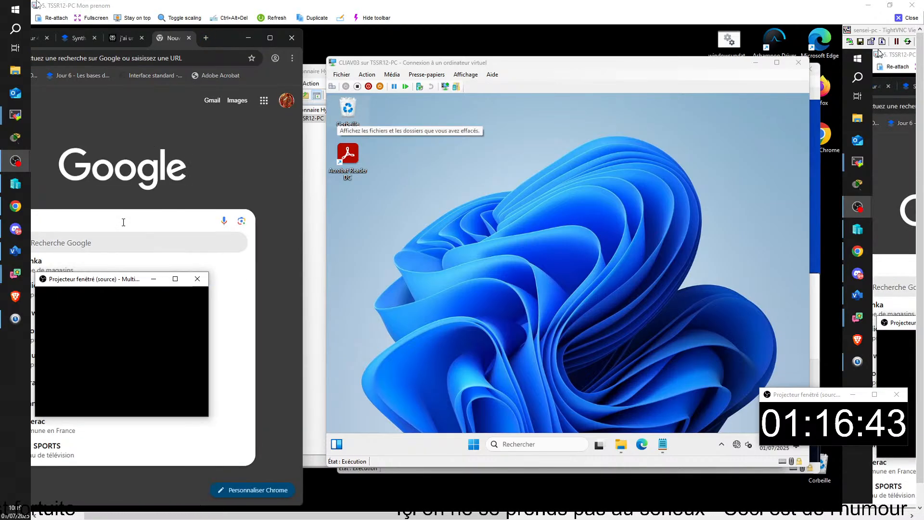
pyautogui.write('b uninstaller')
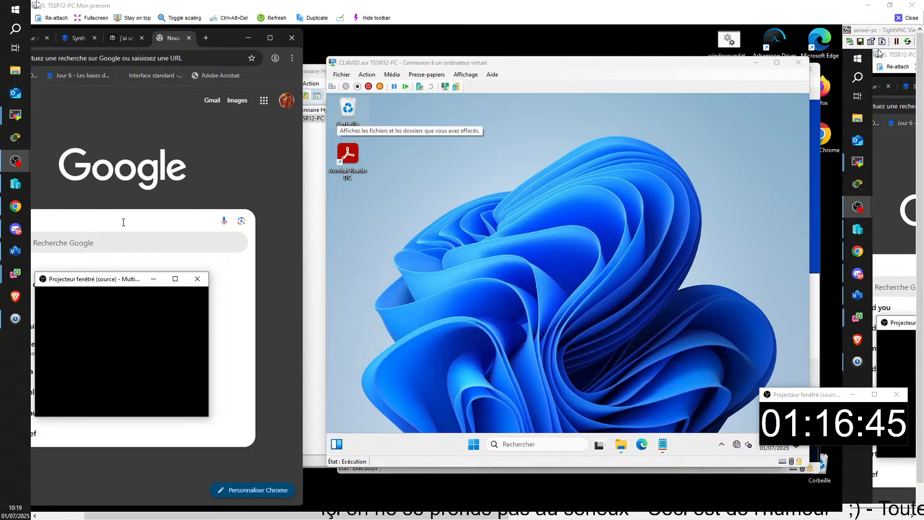
pyautogui.press('Return')
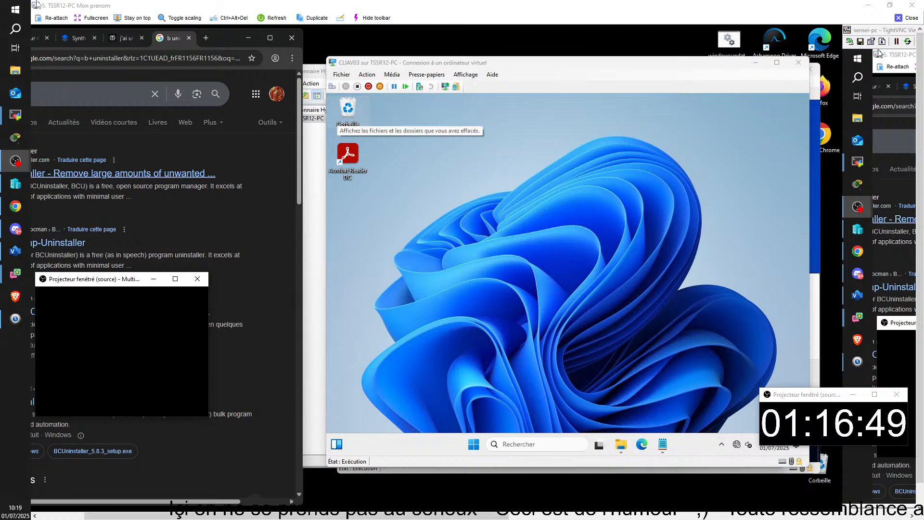
pyautogui.click(40, 176)
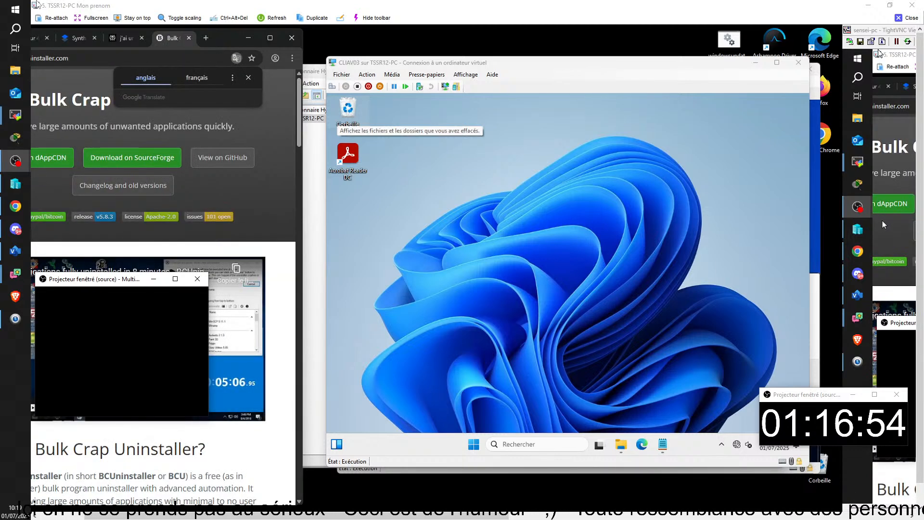
pyautogui.click(248, 77)
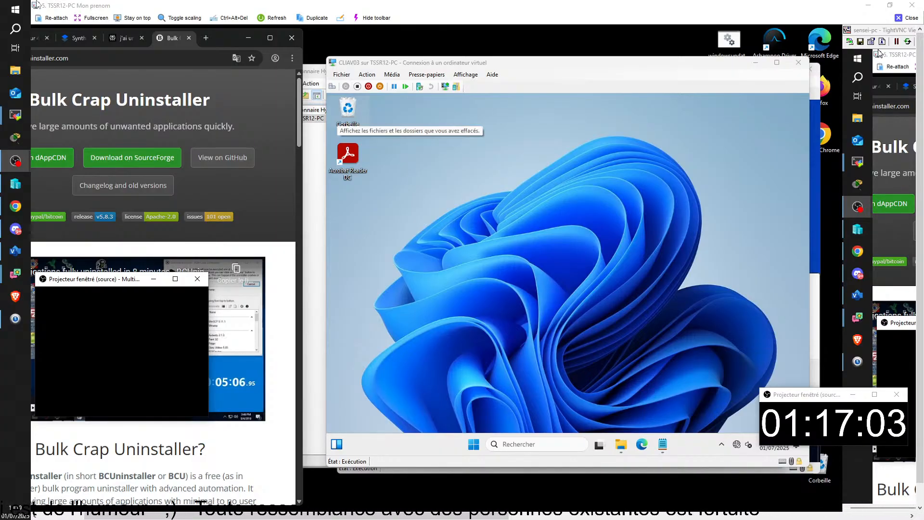
# Go to the dAppCDN download page, answer its cookie consent, and download the first listed Windows file of Bulk Crap Uninstaller 5.8.3.
pyautogui.click(52, 163)
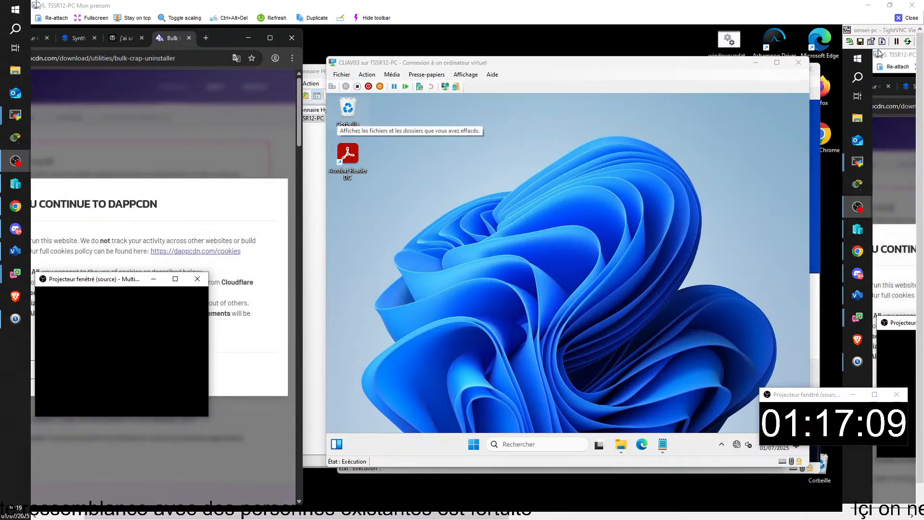
pyautogui.click(33, 370)
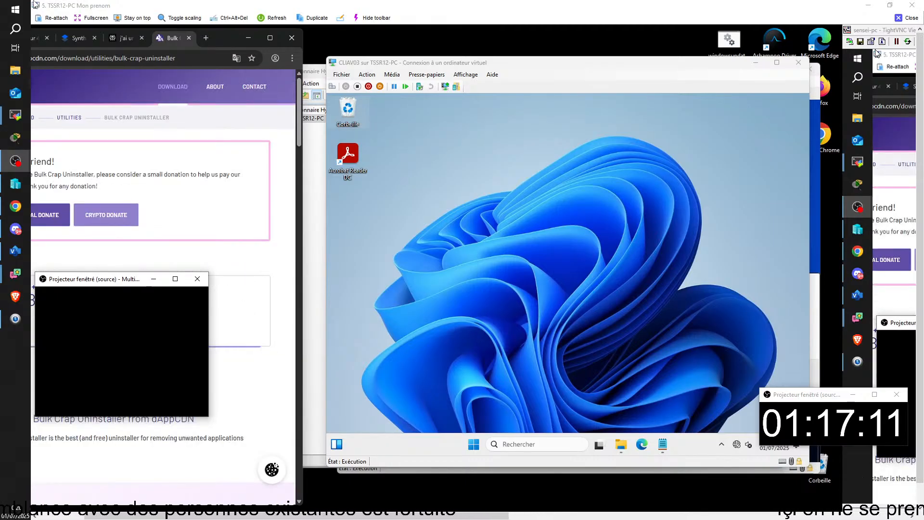
pyautogui.scroll(-1, 163, 288)
pyautogui.scroll(-1, 163, 289)
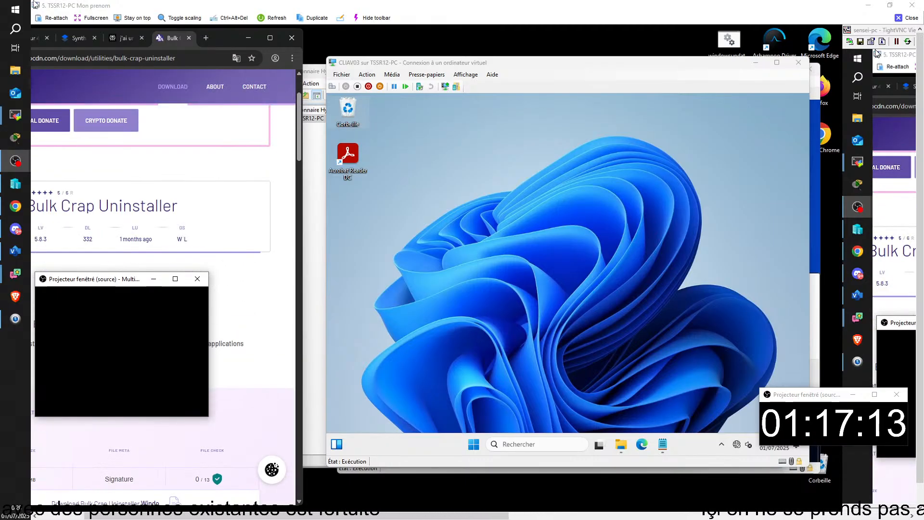
pyautogui.scroll(-2, 163, 289)
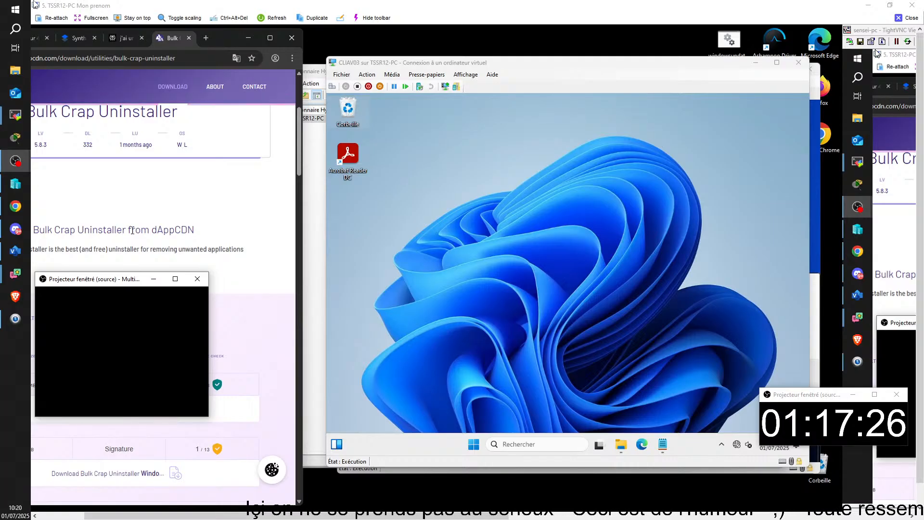
pyautogui.scroll(-3, 130, 249)
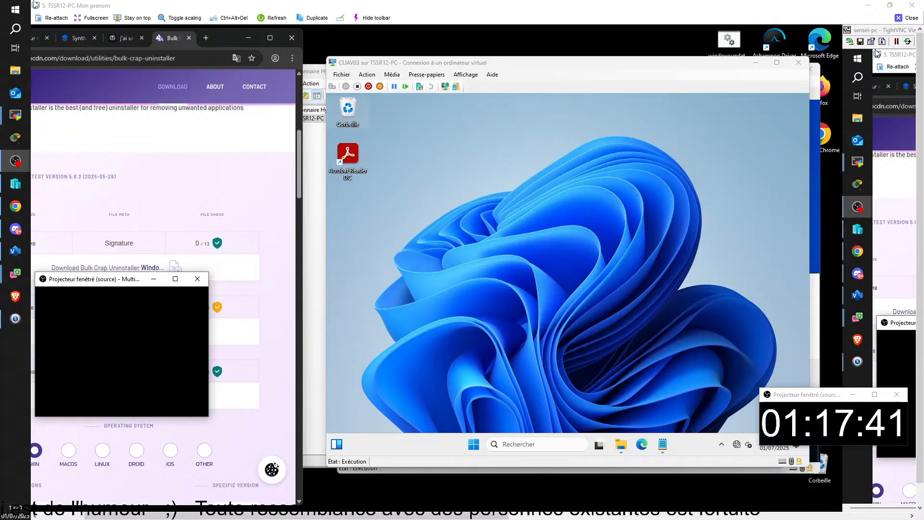
pyautogui.click(105, 268)
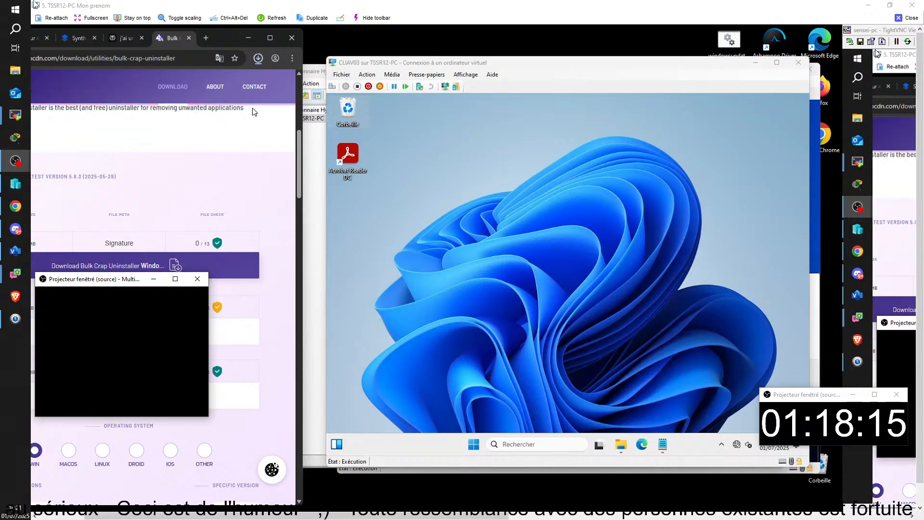
pyautogui.click(259, 59)
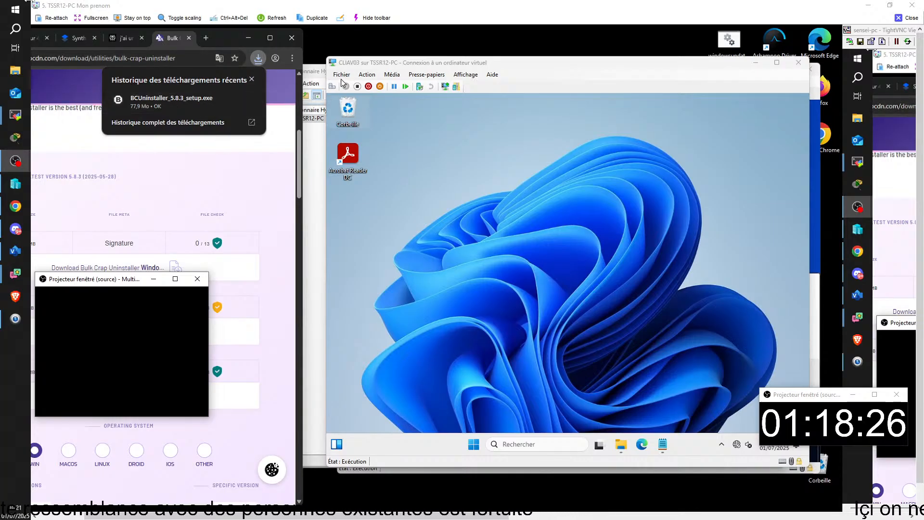
pyautogui.click(342, 75)
pyautogui.click(349, 86)
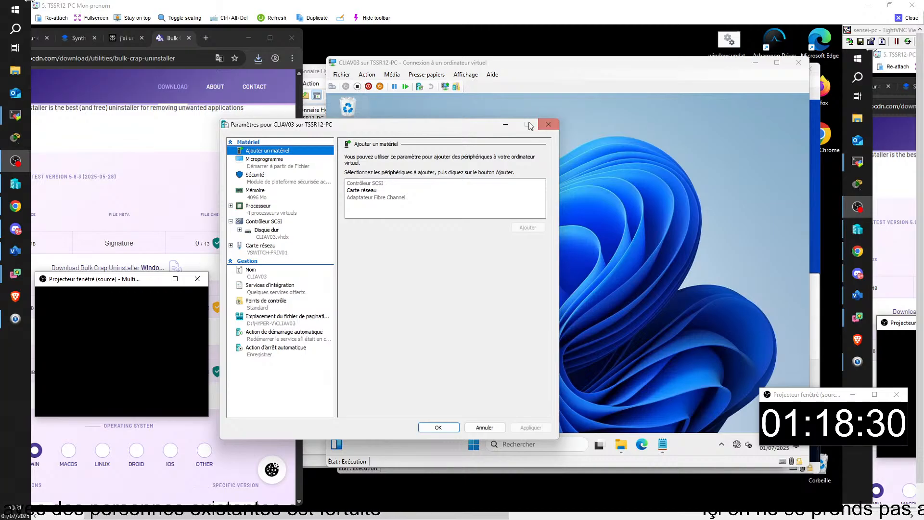
pyautogui.click(548, 124)
# Open File Explorer on the host and mount the DD_EXT virtual disk stored on DATAS (D:).
pyautogui.click(361, 512)
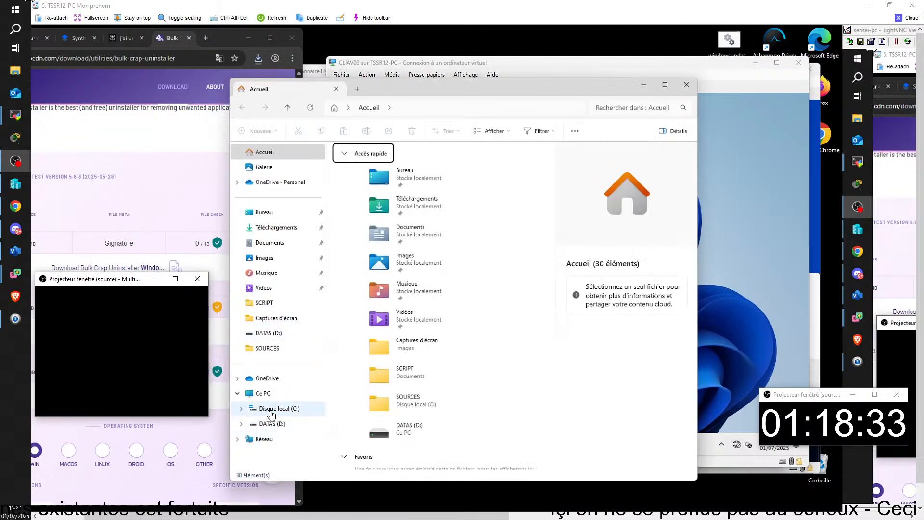
pyautogui.click(272, 424)
pyautogui.doubleClick(357, 175)
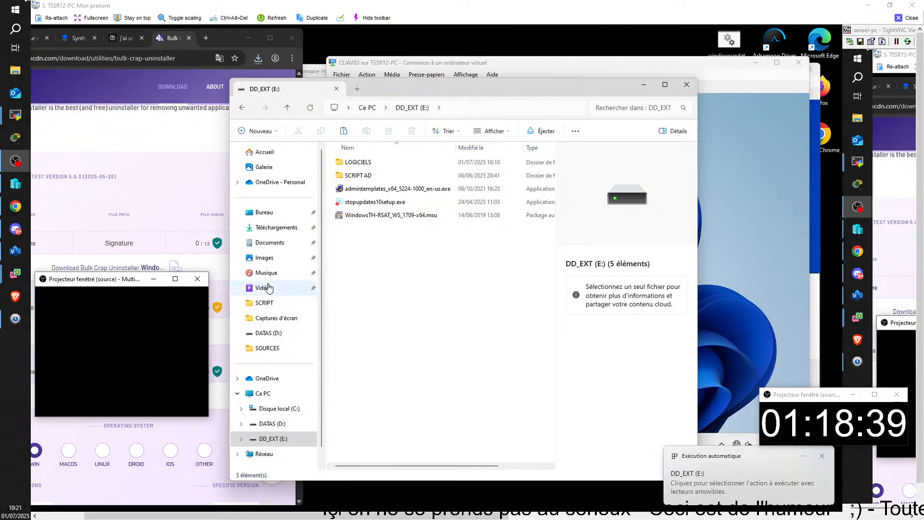
# Copy BCUninstaller_5.8.3_setup.exe from Téléchargements to the root of DD_EXT (E:), then close the File Explorer window.
pyautogui.click(277, 228)
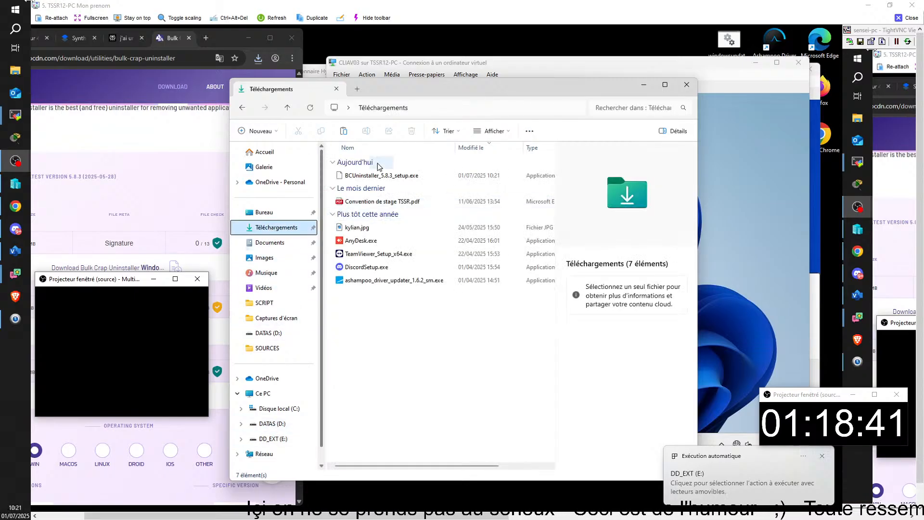
pyautogui.click(379, 176)
pyautogui.doubleClick(380, 177)
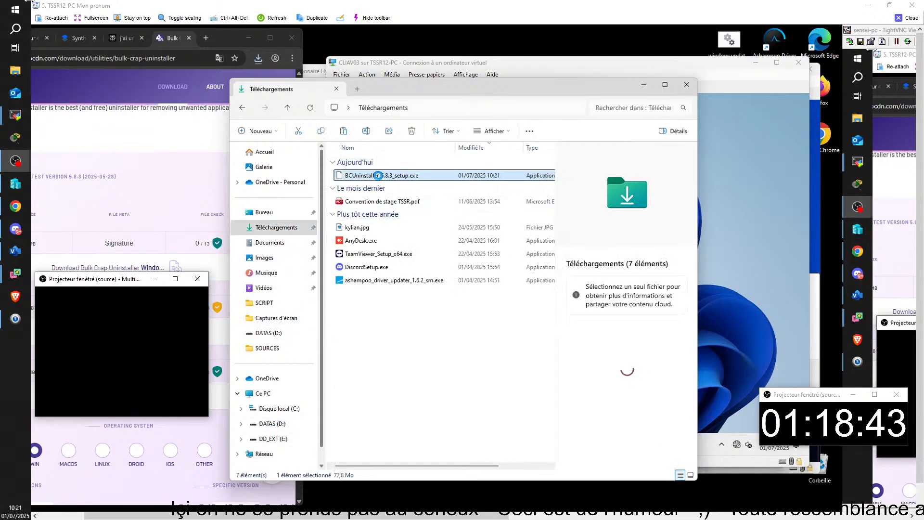
pyautogui.rightClick(373, 178)
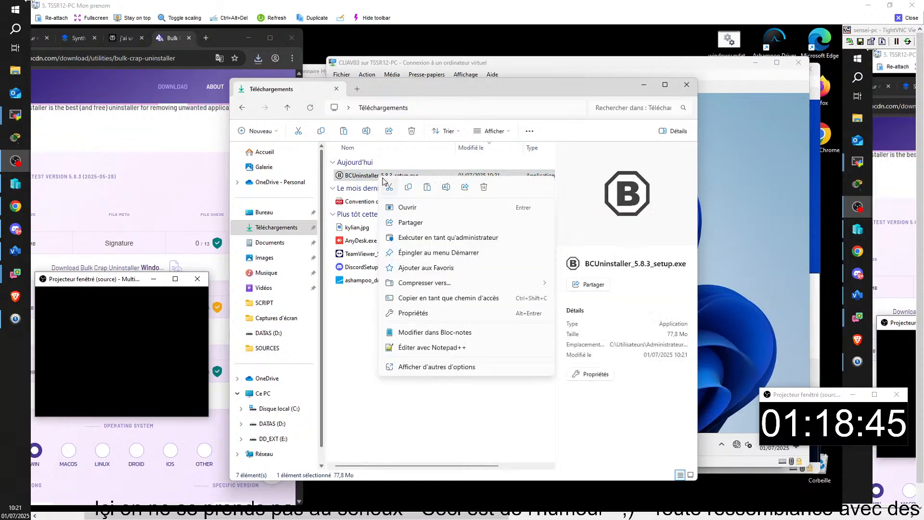
pyautogui.rightClick(371, 176)
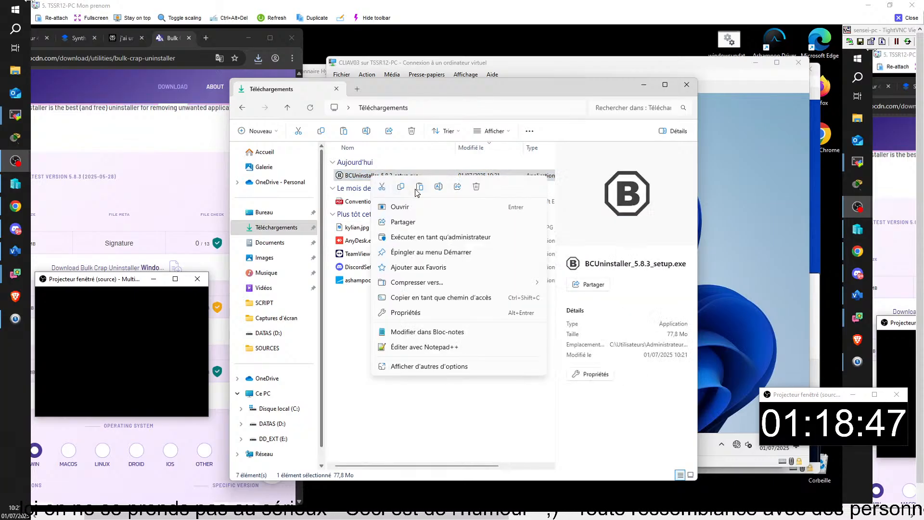
pyautogui.click(406, 188)
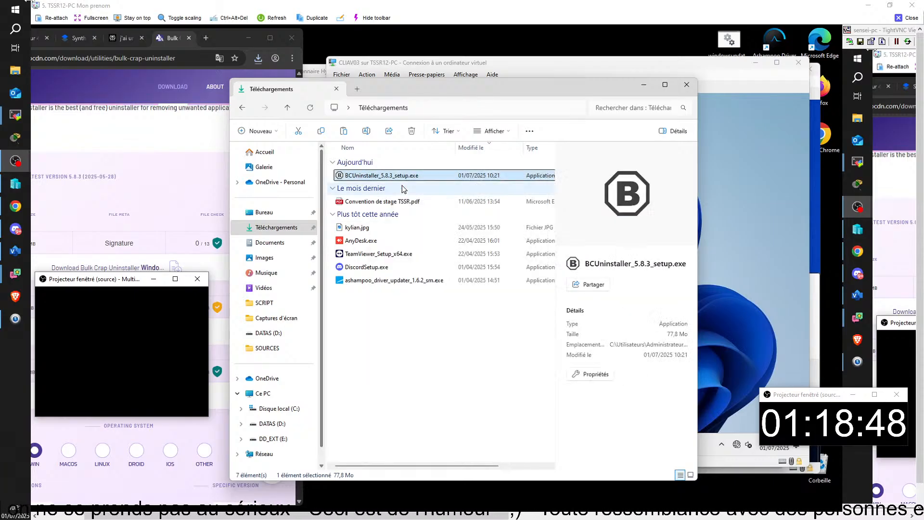
pyautogui.click(277, 443)
pyautogui.rightClick(377, 240)
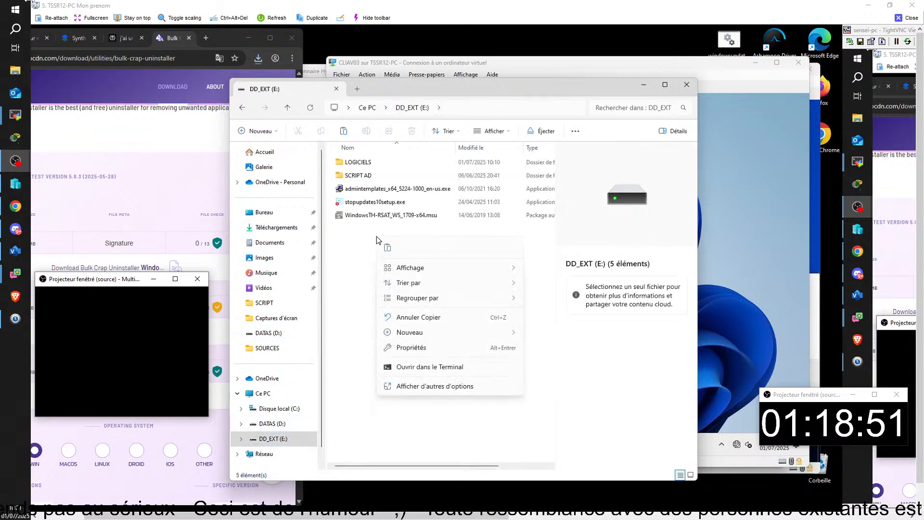
pyautogui.click(388, 249)
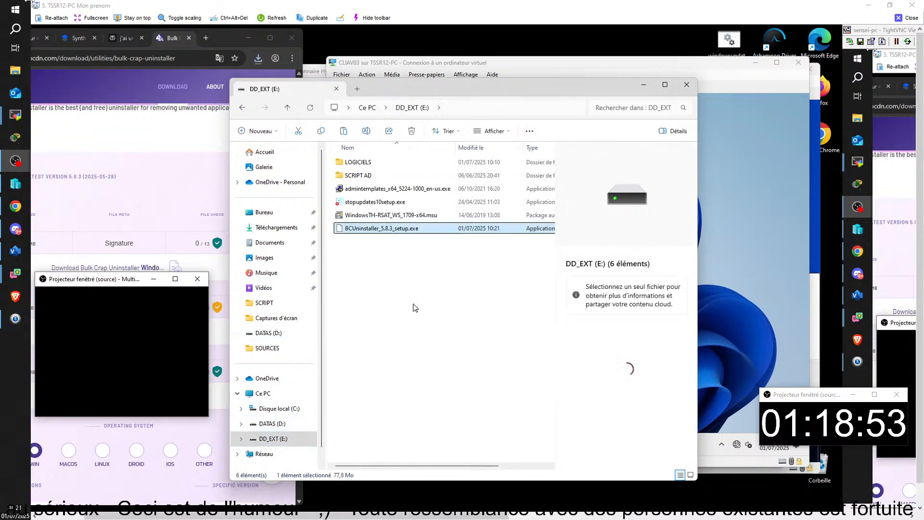
pyautogui.click(687, 85)
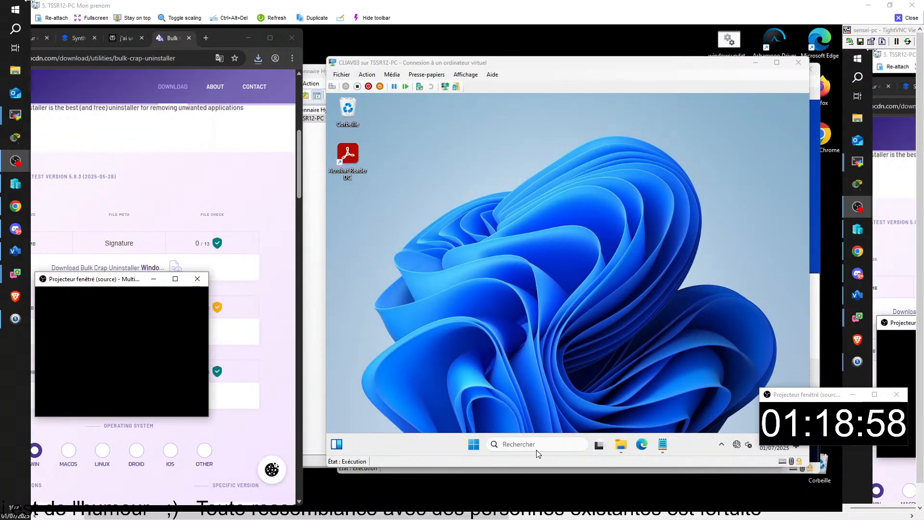
# Eject the DD_EXT (E:) drive from the host and close File Explorer.
pyautogui.press('super+e')
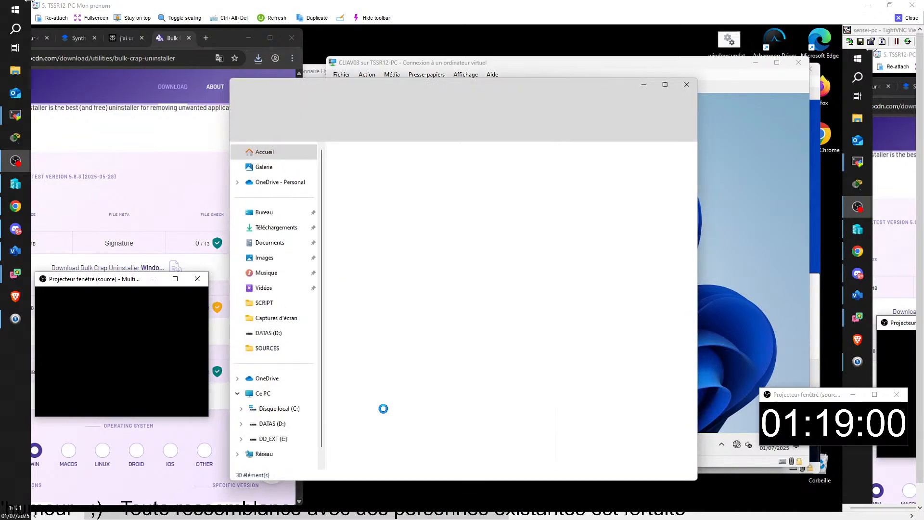
pyautogui.rightClick(271, 442)
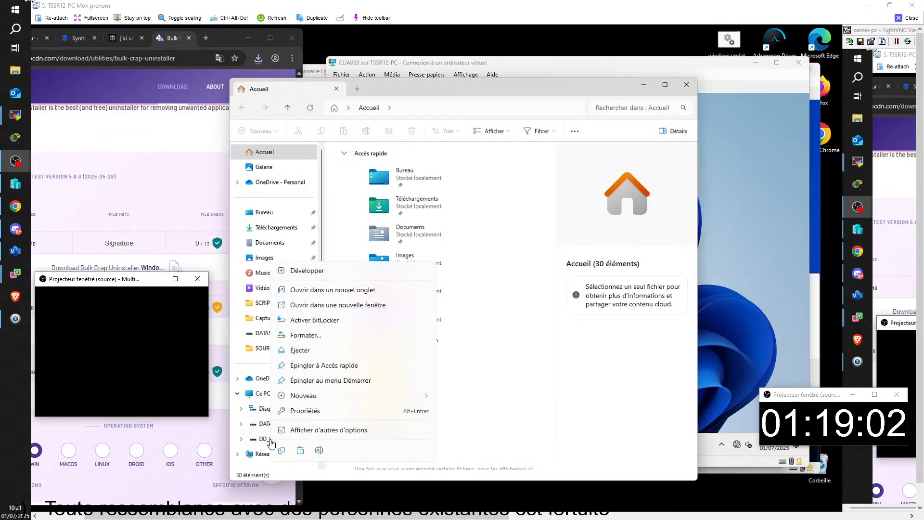
pyautogui.click(305, 351)
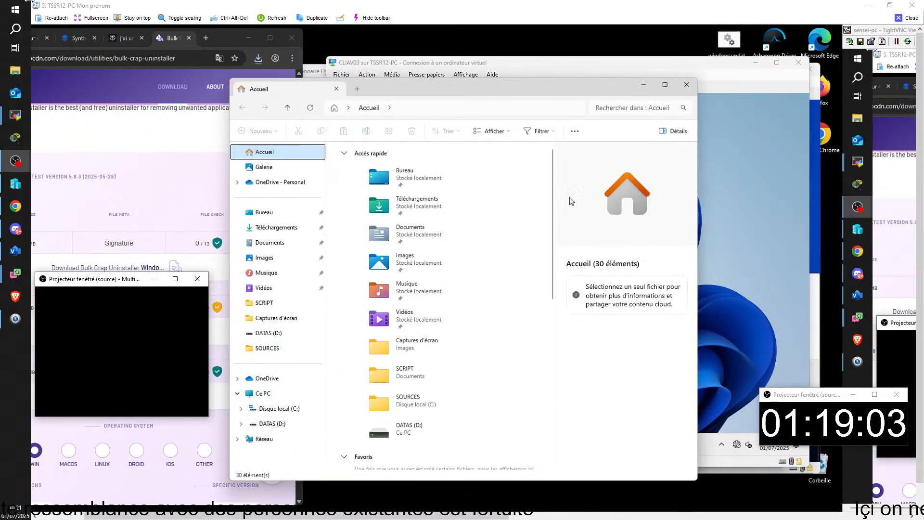
pyautogui.click(686, 85)
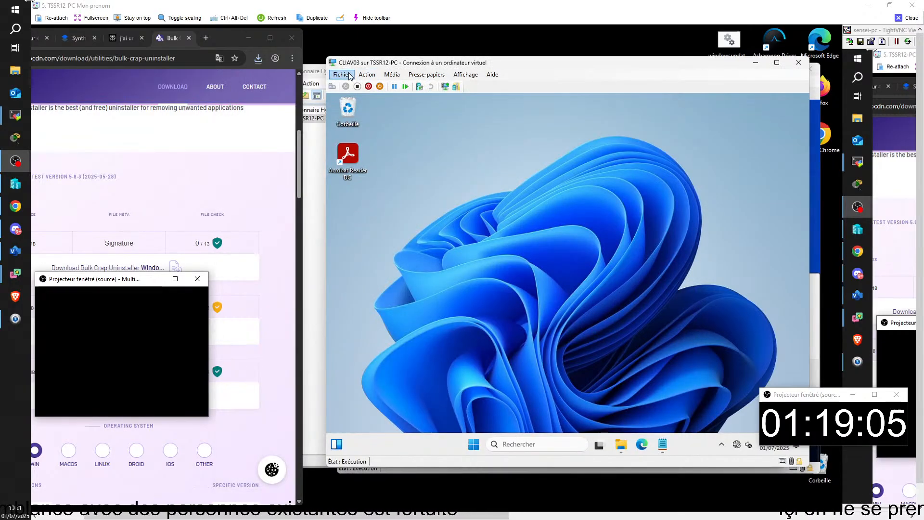
# In the CLIAV03 settings, add a hard disk to the SCSI controller using D:\DD_EXT.vhdx and confirm the settings.
pyautogui.click(341, 75)
pyautogui.click(350, 87)
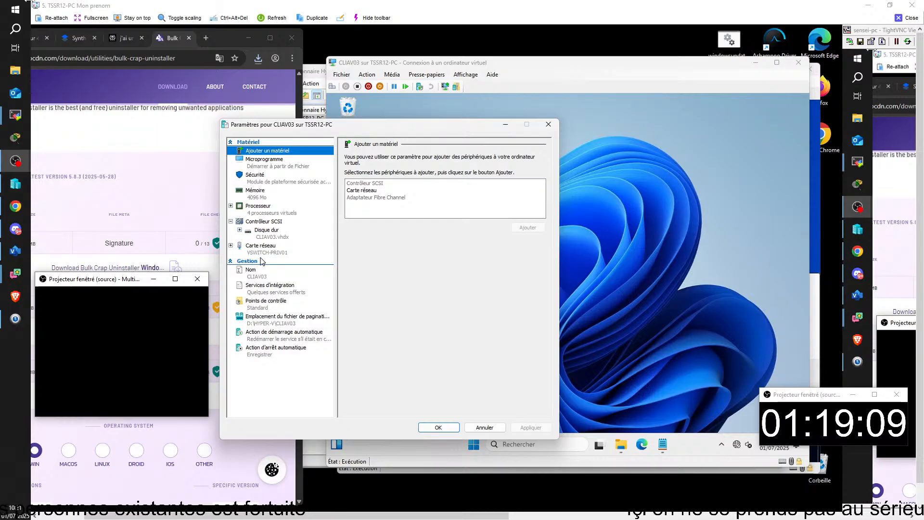
pyautogui.click(264, 222)
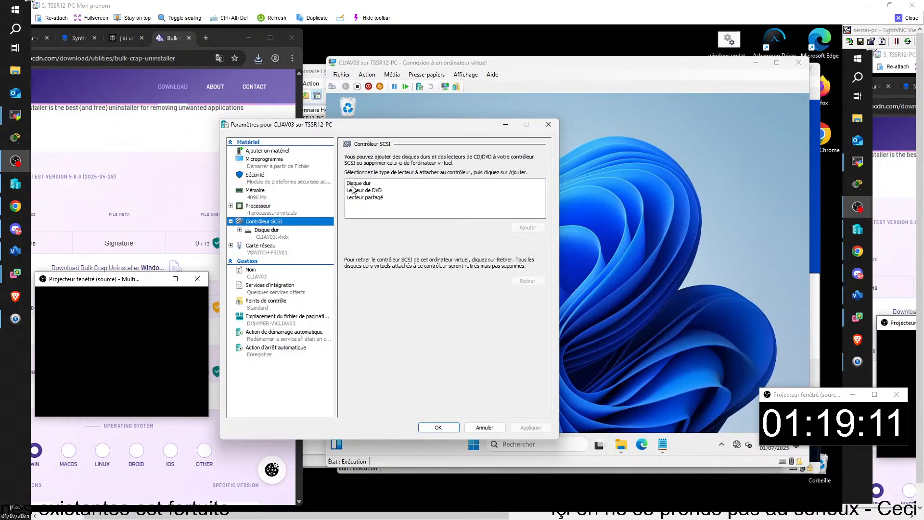
pyautogui.click(361, 183)
pyautogui.click(520, 228)
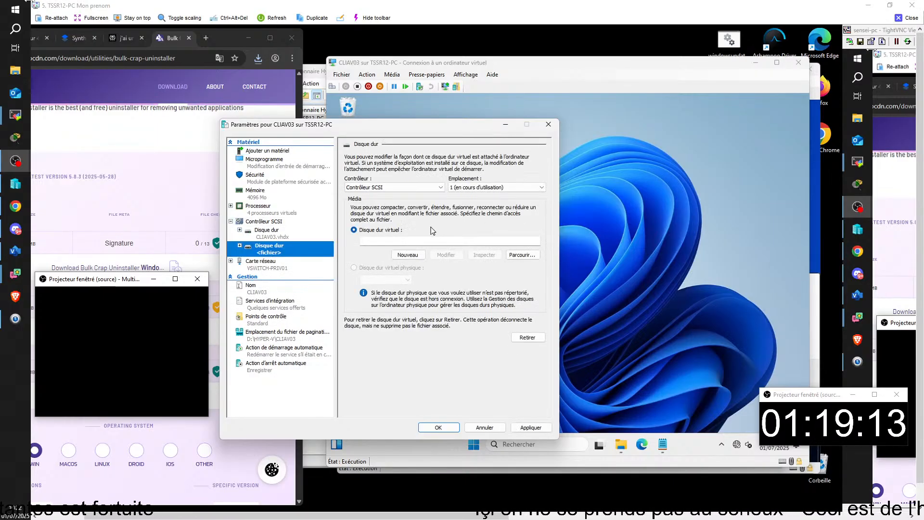
pyautogui.click(522, 255)
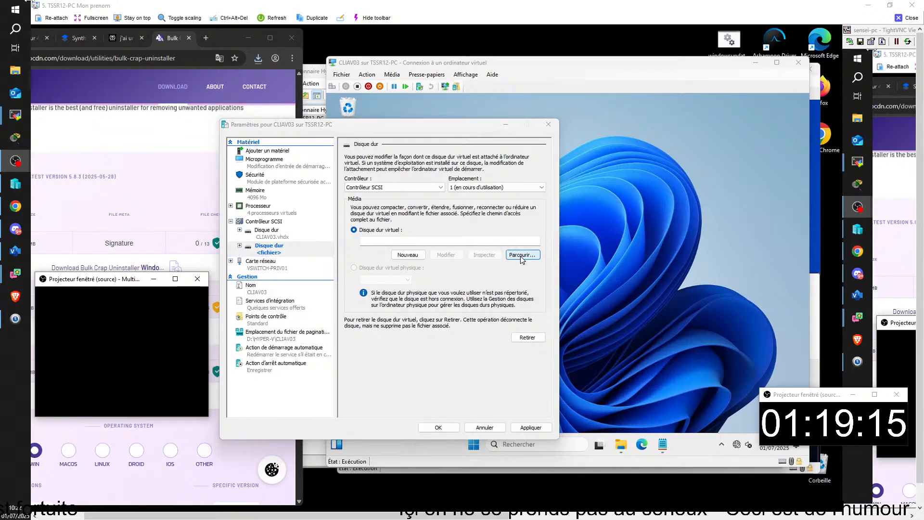
pyautogui.click(264, 318)
pyautogui.click(336, 208)
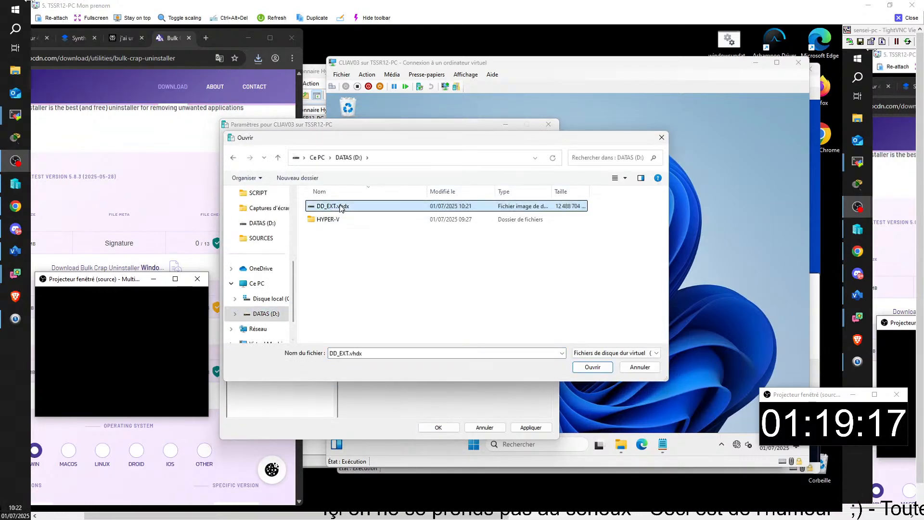
pyautogui.click(587, 370)
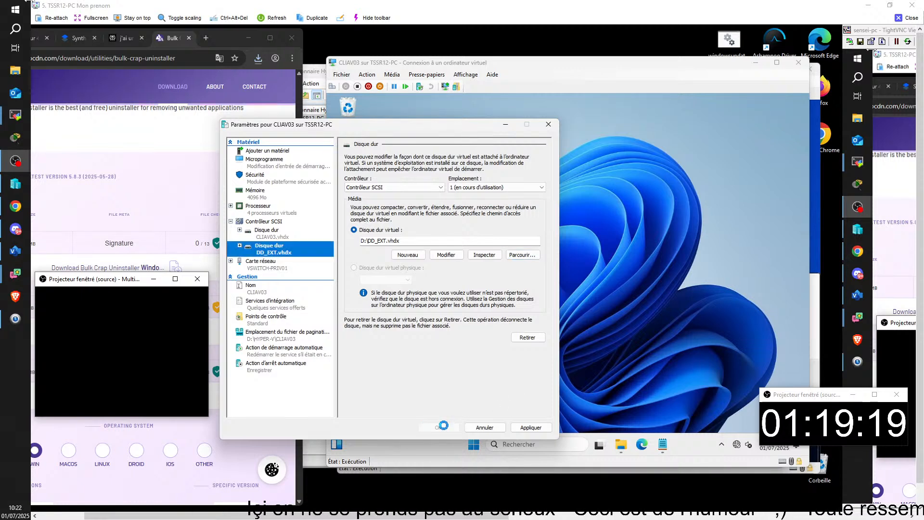
# Inside CLIAV03, copy BCUninstaller_5.8.3_setup from DD_EXT (D:) to the root of Disque local (C:) and launch the copied installer.
pyautogui.click(621, 445)
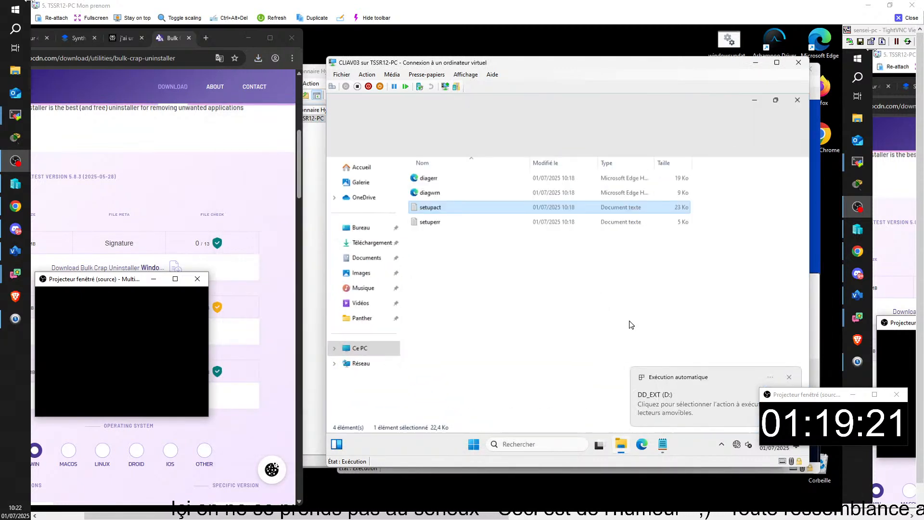
pyautogui.click(365, 353)
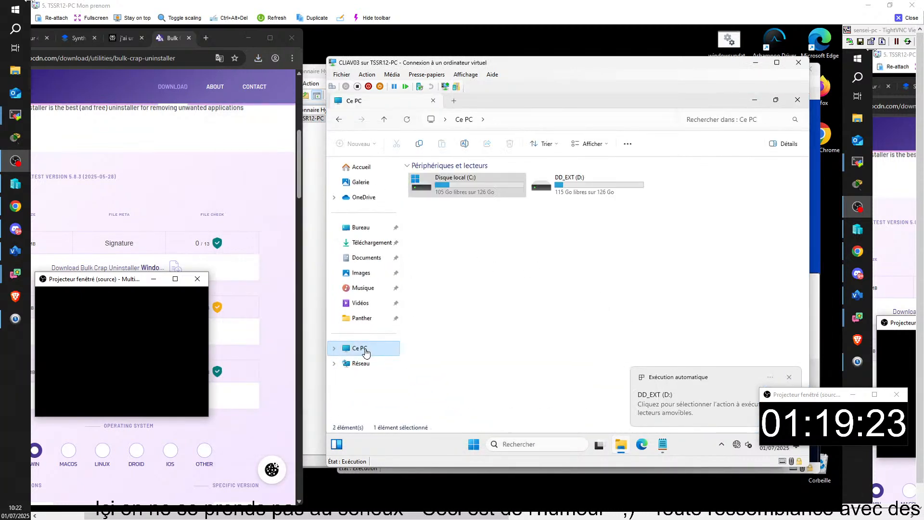
pyautogui.doubleClick(566, 184)
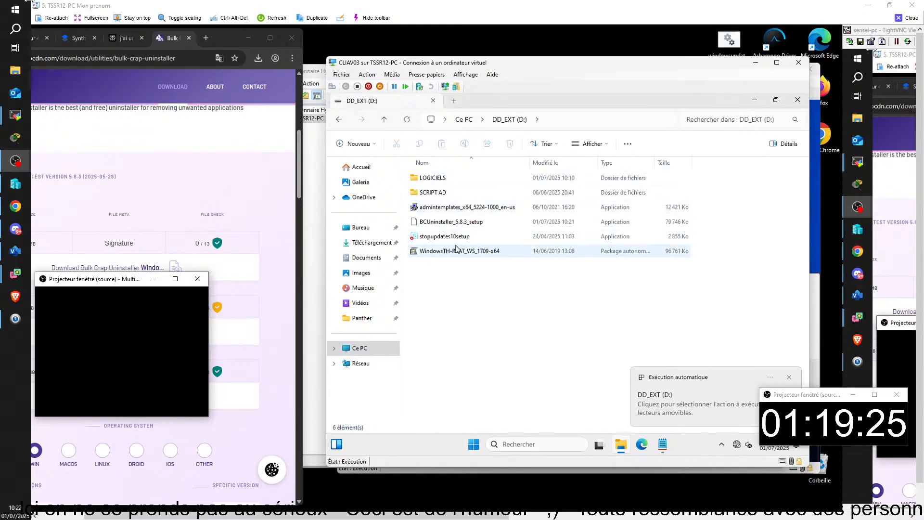
pyautogui.rightClick(442, 225)
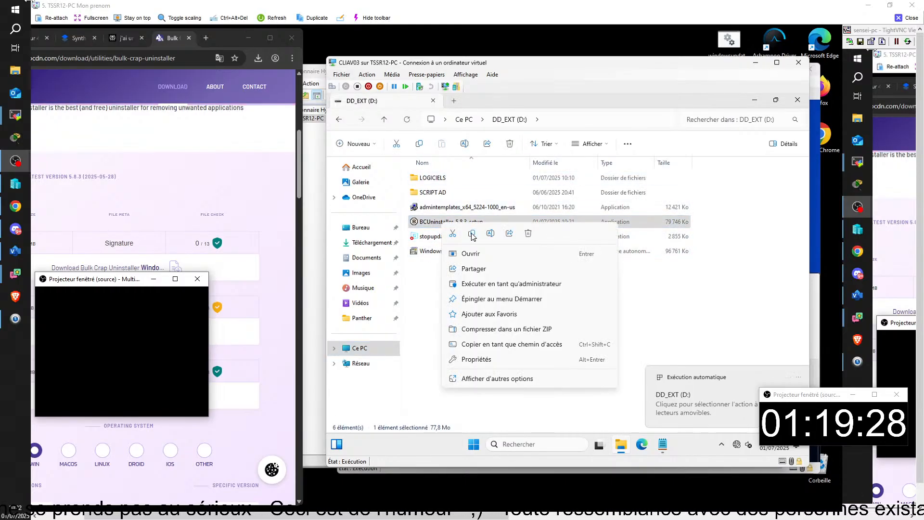
pyautogui.click(472, 233)
pyautogui.click(798, 101)
pyautogui.click(621, 444)
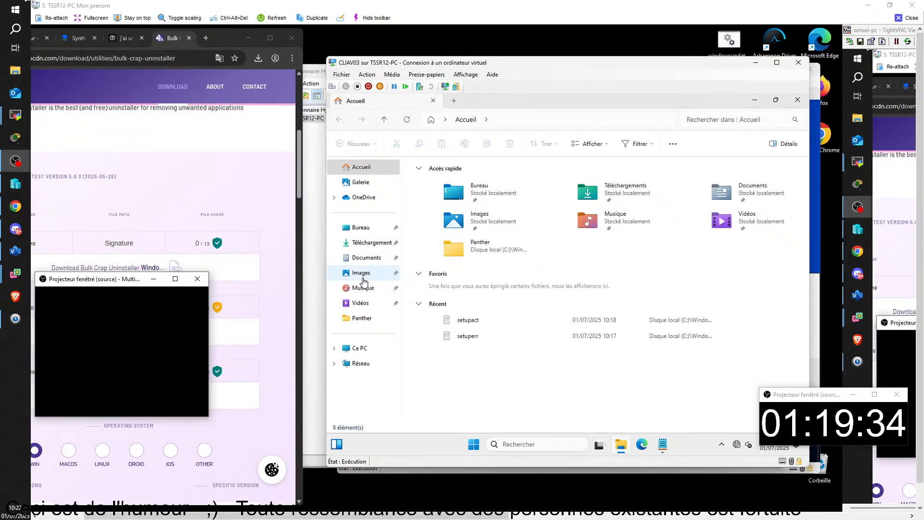
pyautogui.click(359, 348)
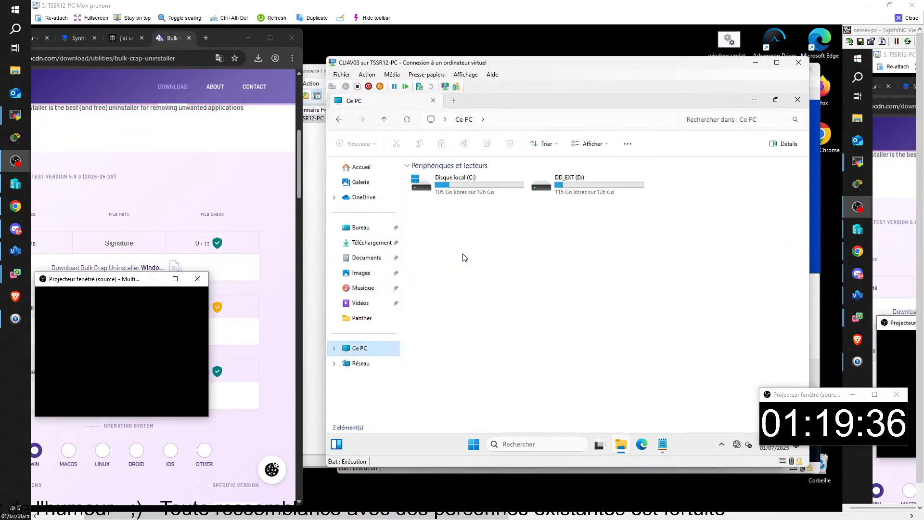
pyautogui.doubleClick(472, 186)
pyautogui.rightClick(451, 295)
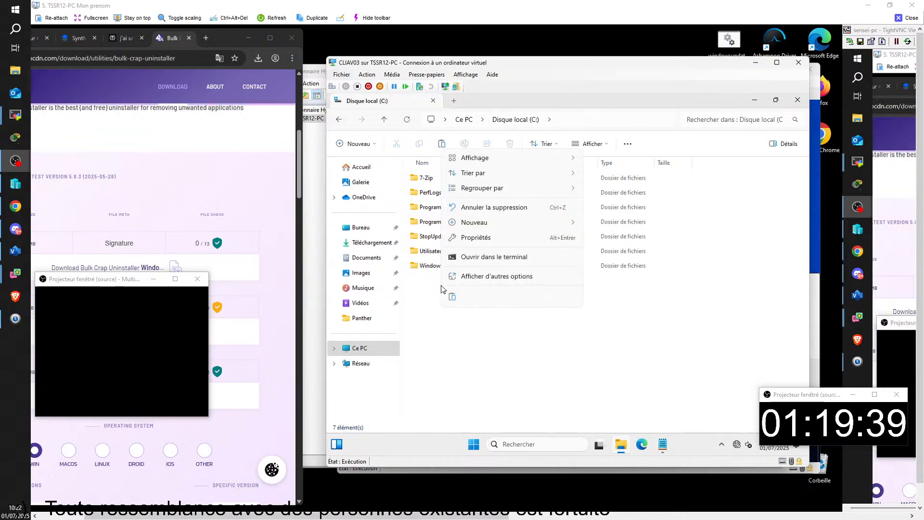
pyautogui.click(453, 297)
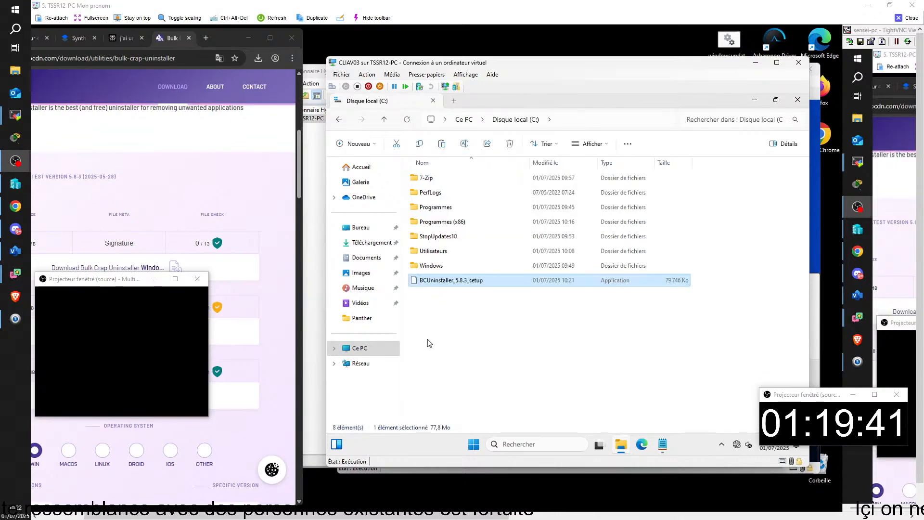
pyautogui.doubleClick(447, 279)
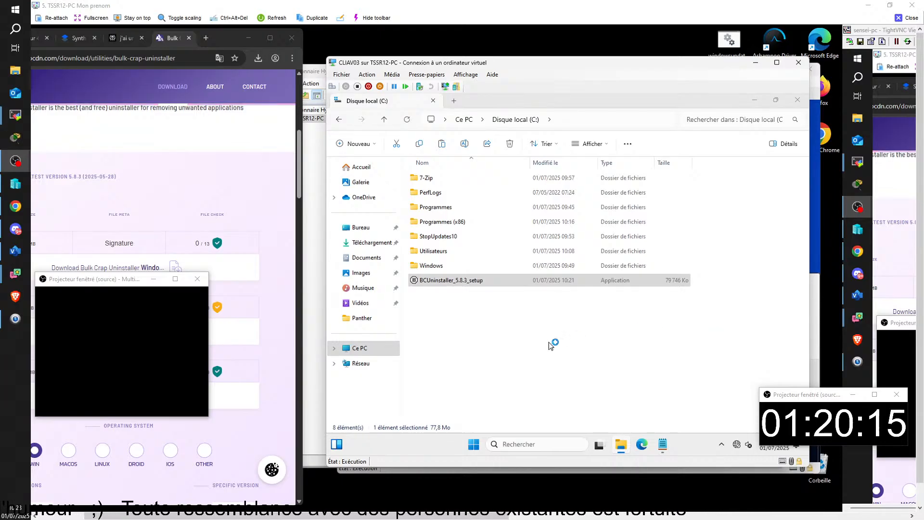
# Remove the DD_EXT.vhdx hard disk from the CLIAV03 settings and confirm the change.
pyautogui.click(343, 74)
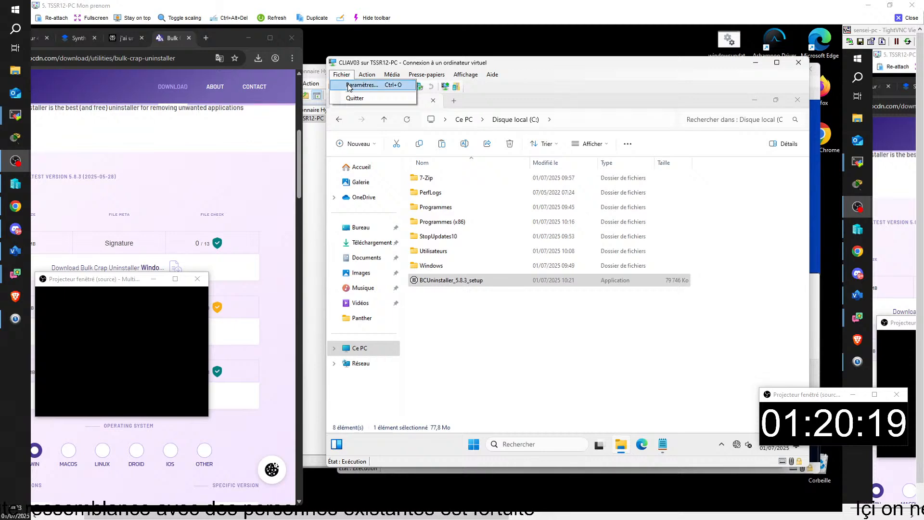
pyautogui.click(360, 85)
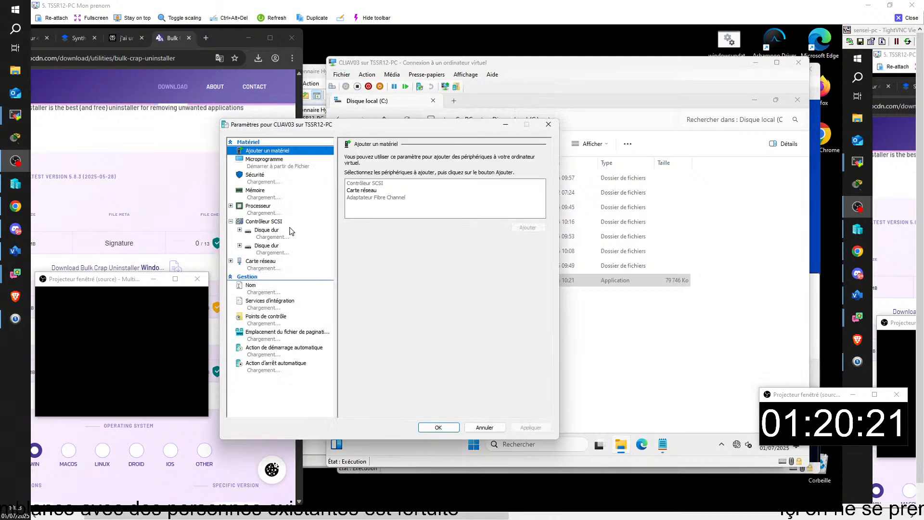
pyautogui.click(266, 247)
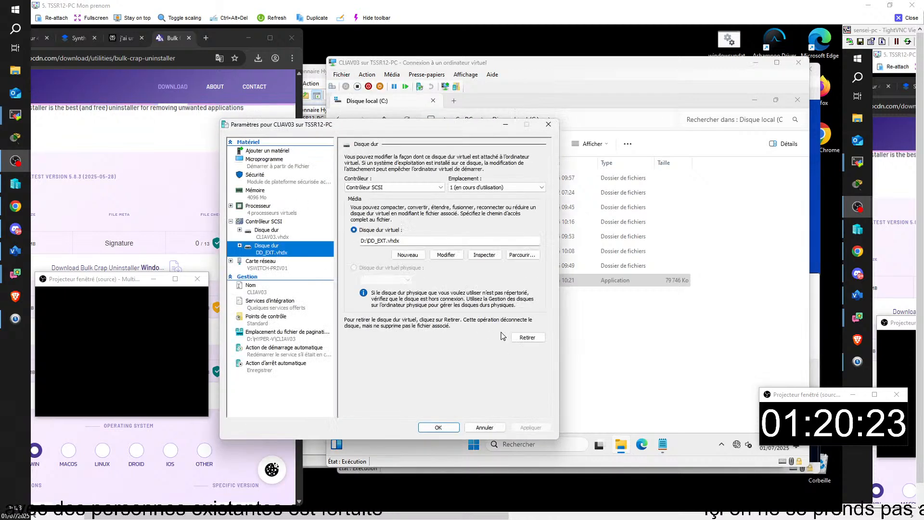
pyautogui.click(527, 338)
pyautogui.click(436, 427)
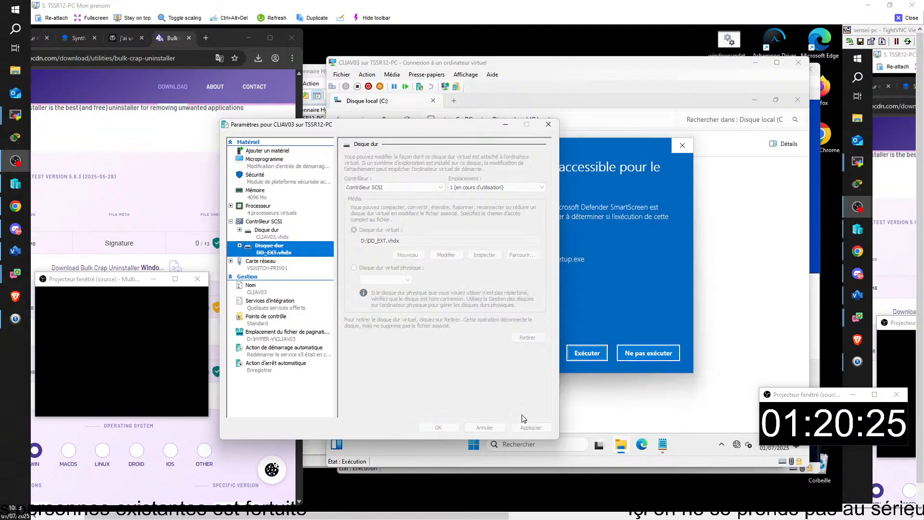
# Allow the BCUninstaller setup to run despite the SmartScreen warning and choose Installation Portable as the installation type.
pyautogui.click(587, 354)
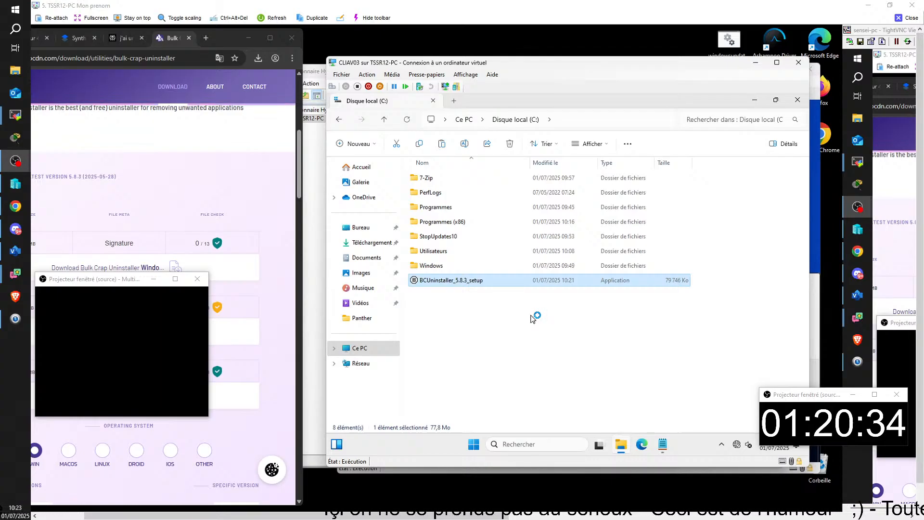
pyautogui.click(573, 291)
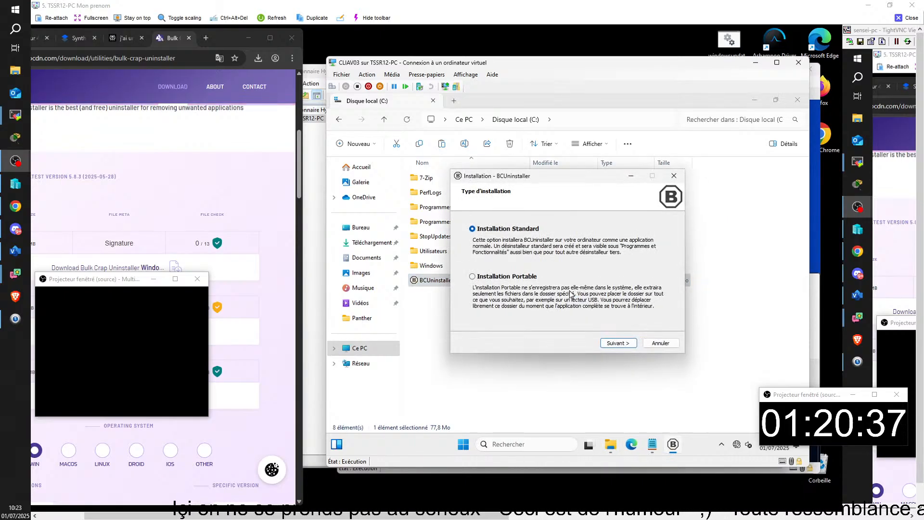
pyautogui.click(473, 278)
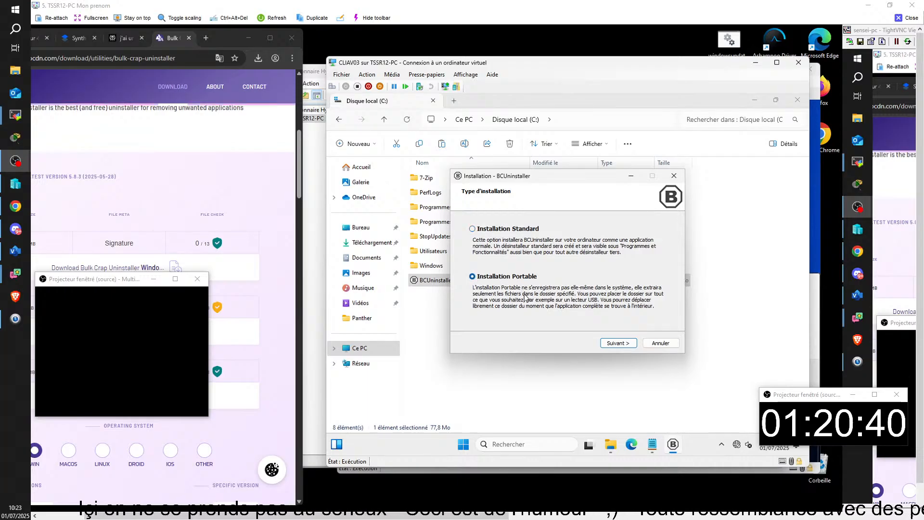
pyautogui.click(625, 343)
# Accept the licence agreement and install BCUninstaller to C:\BCUninstaller with the Installation complète components, including Langues supplémentaires.
pyautogui.click(473, 314)
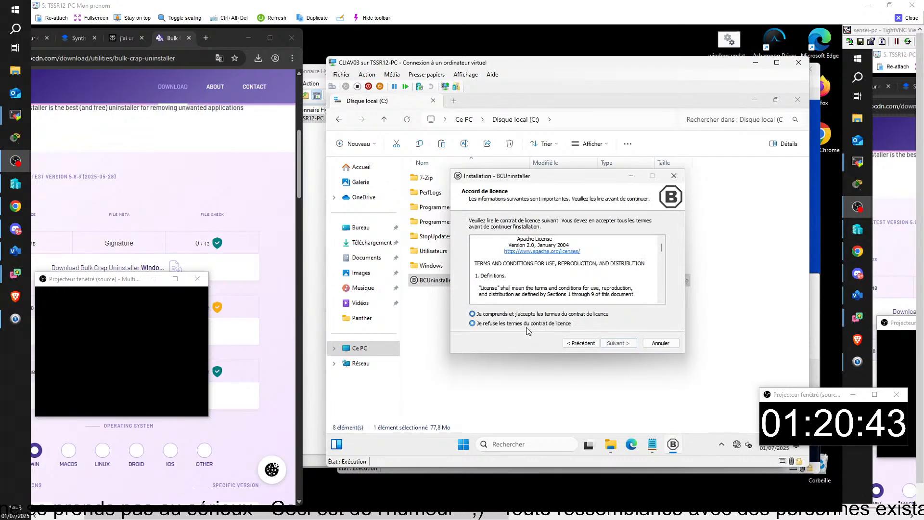
pyautogui.click(618, 343)
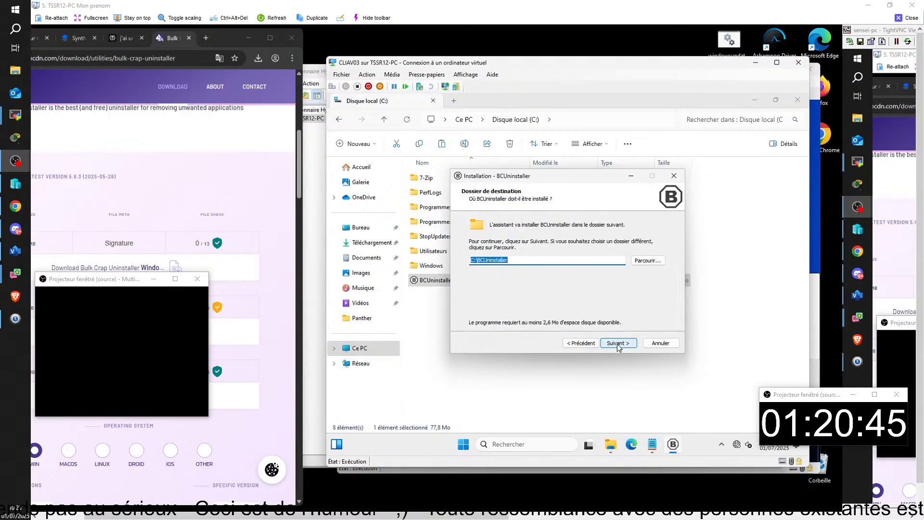
pyautogui.click(619, 343)
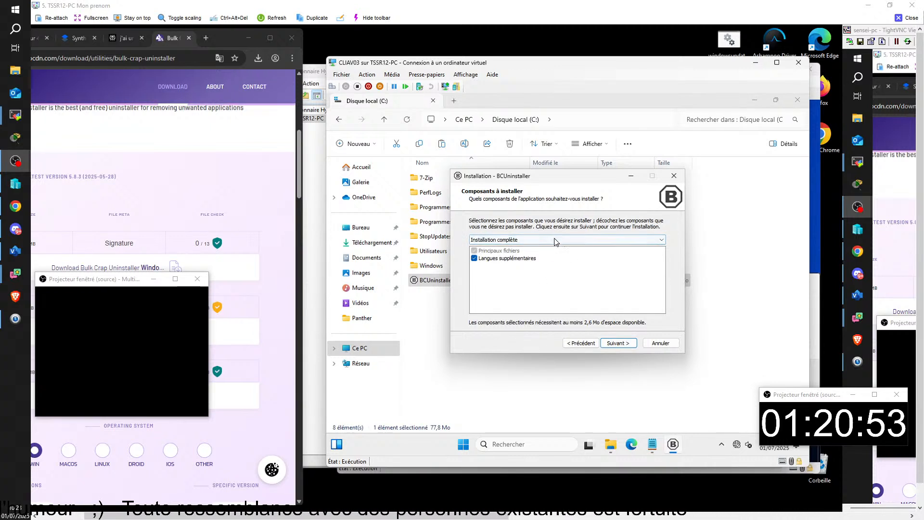
pyautogui.click(617, 343)
pyautogui.click(618, 344)
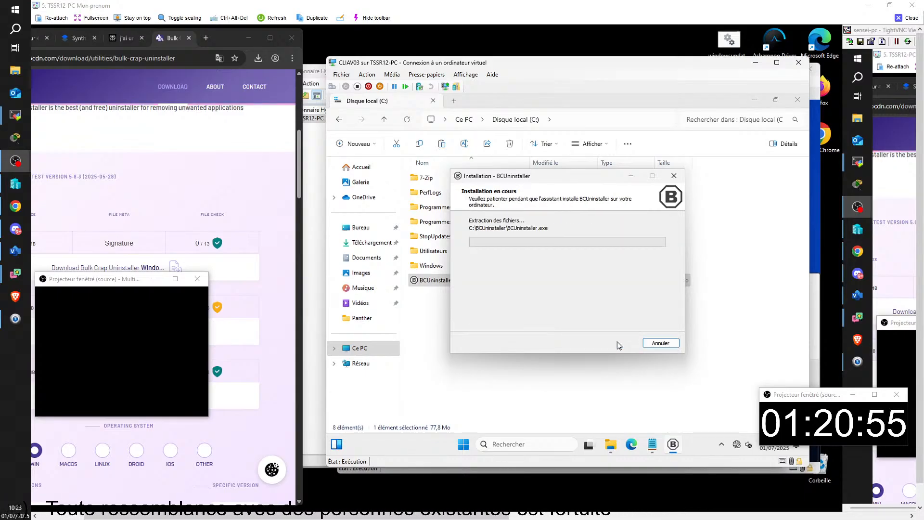